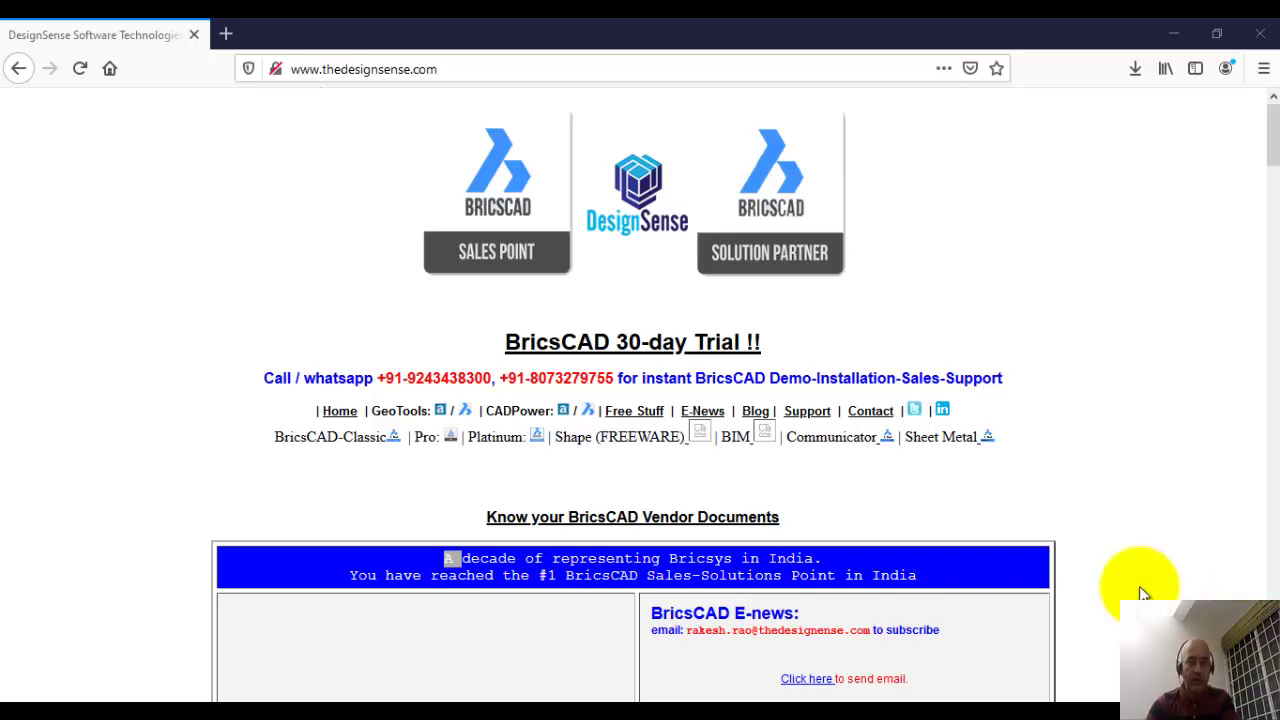
Step: Go to the CADPower for BricsCAD downloads page in Firefox
{"action": "left_click", "coordinate": [445, 68]}
{"action": "left_click", "coordinate": [443, 68]}
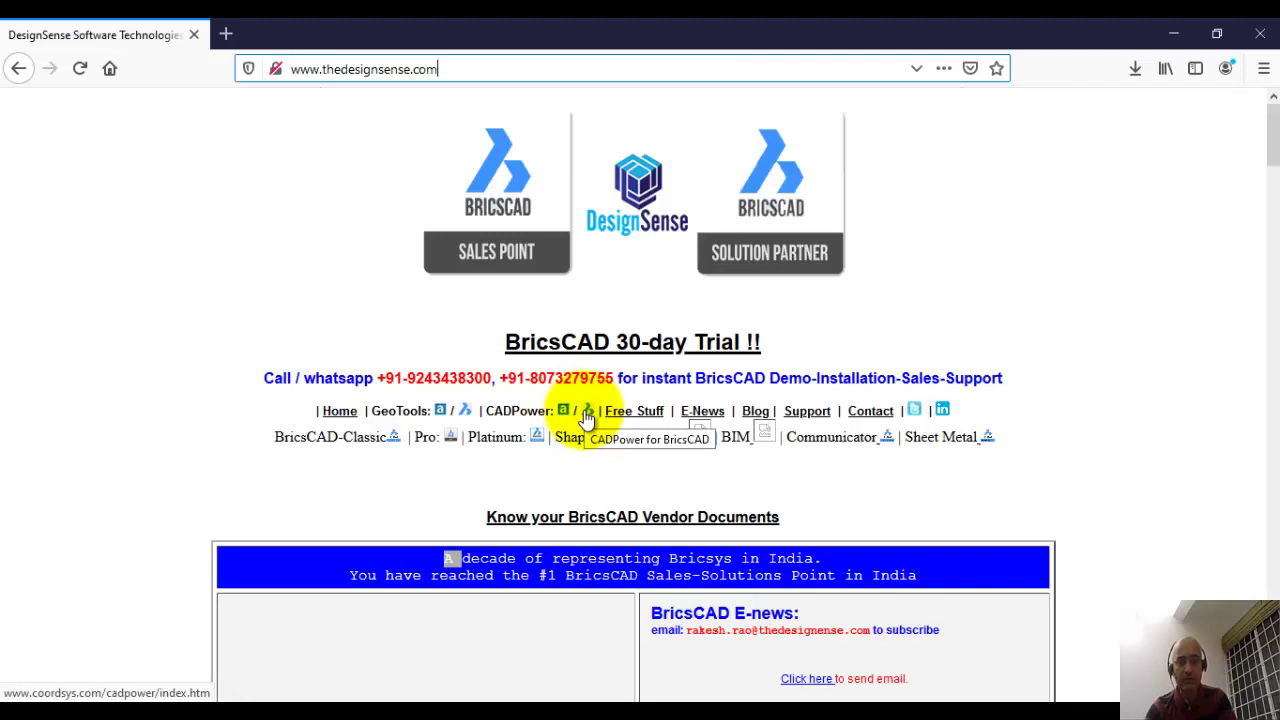
{"action": "left_click", "coordinate": [588, 411]}
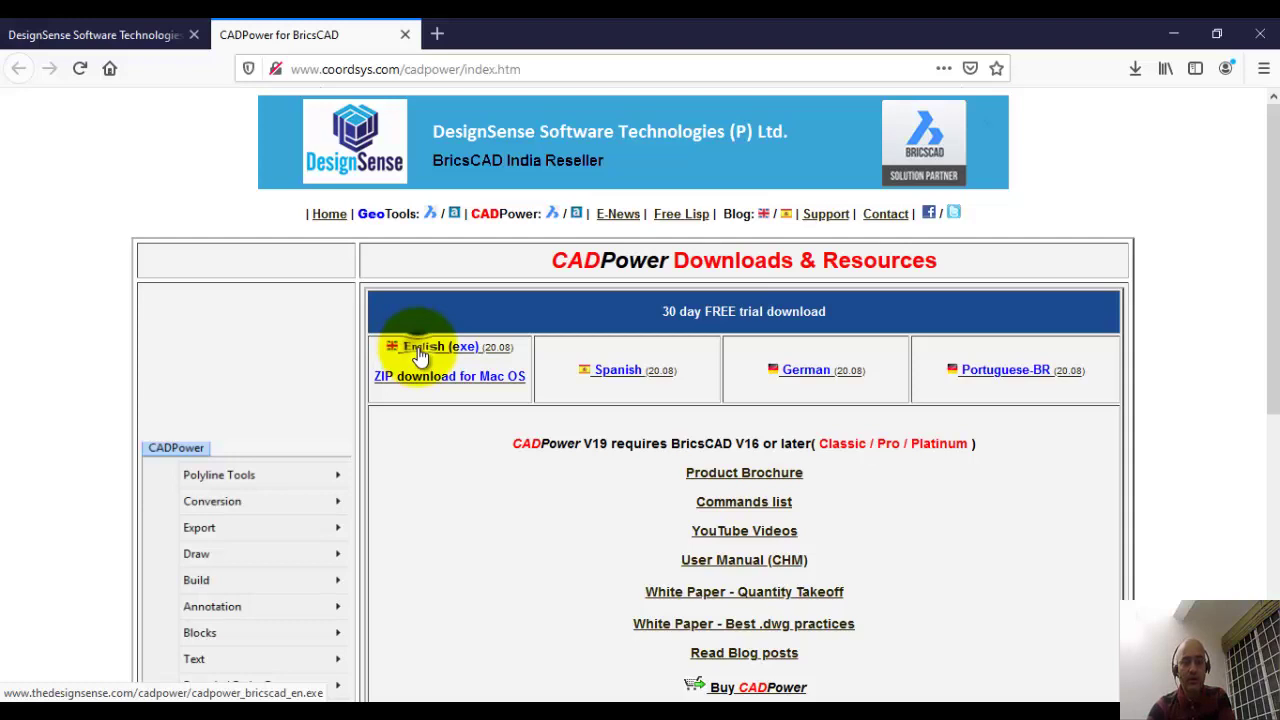
Step: Copy the English installer link (cadpower_bricscad_en.exe) into a blank Notepad document
{"action": "right_click", "coordinate": [421, 355]}
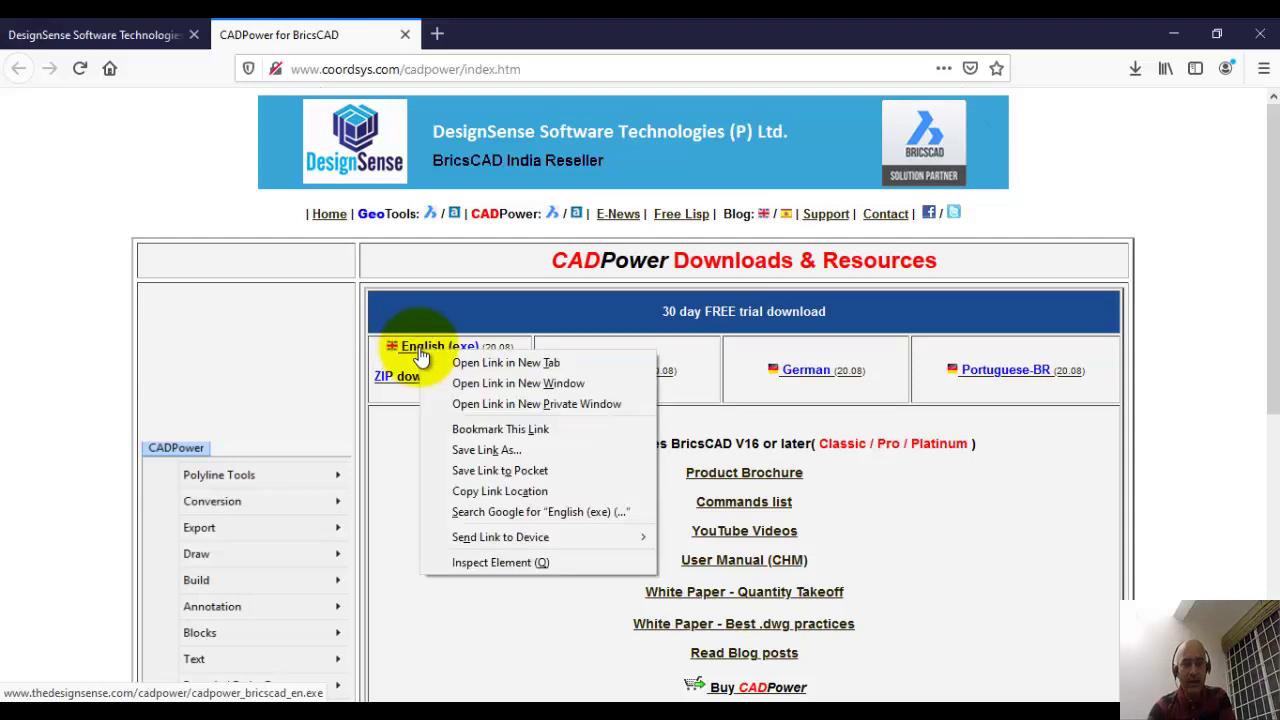
{"action": "left_click", "coordinate": [486, 491]}
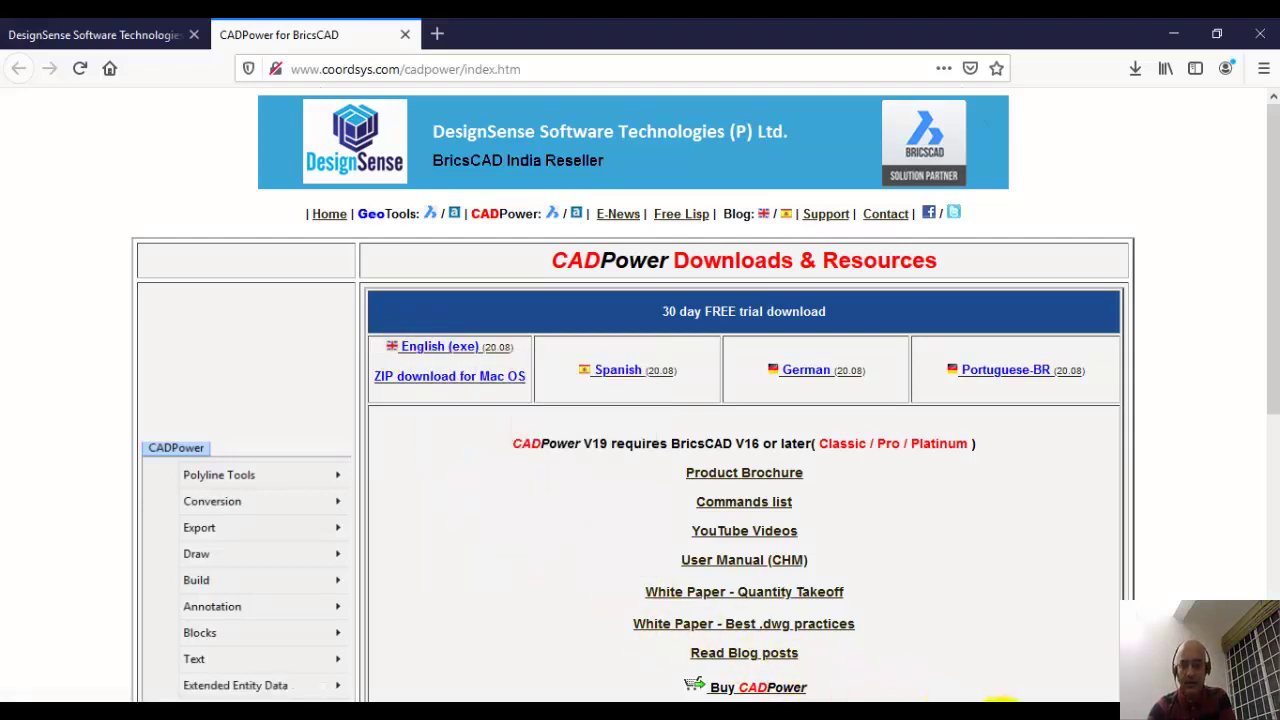
{"action": "left_click", "coordinate": [870, 715]}
{"action": "left_click", "coordinate": [357, 246]}
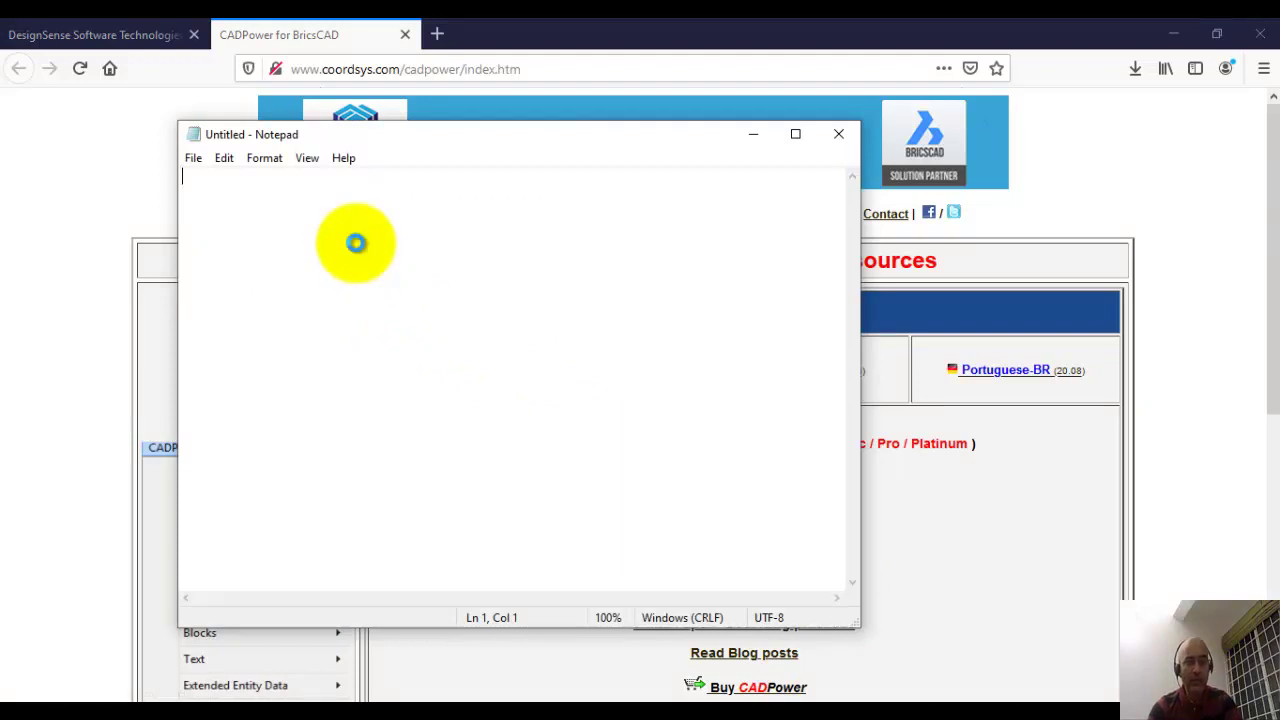
{"action": "type", "text": "http://www.thedesignsense.com/cadpower/cadpower_bricscad_en.exe"}
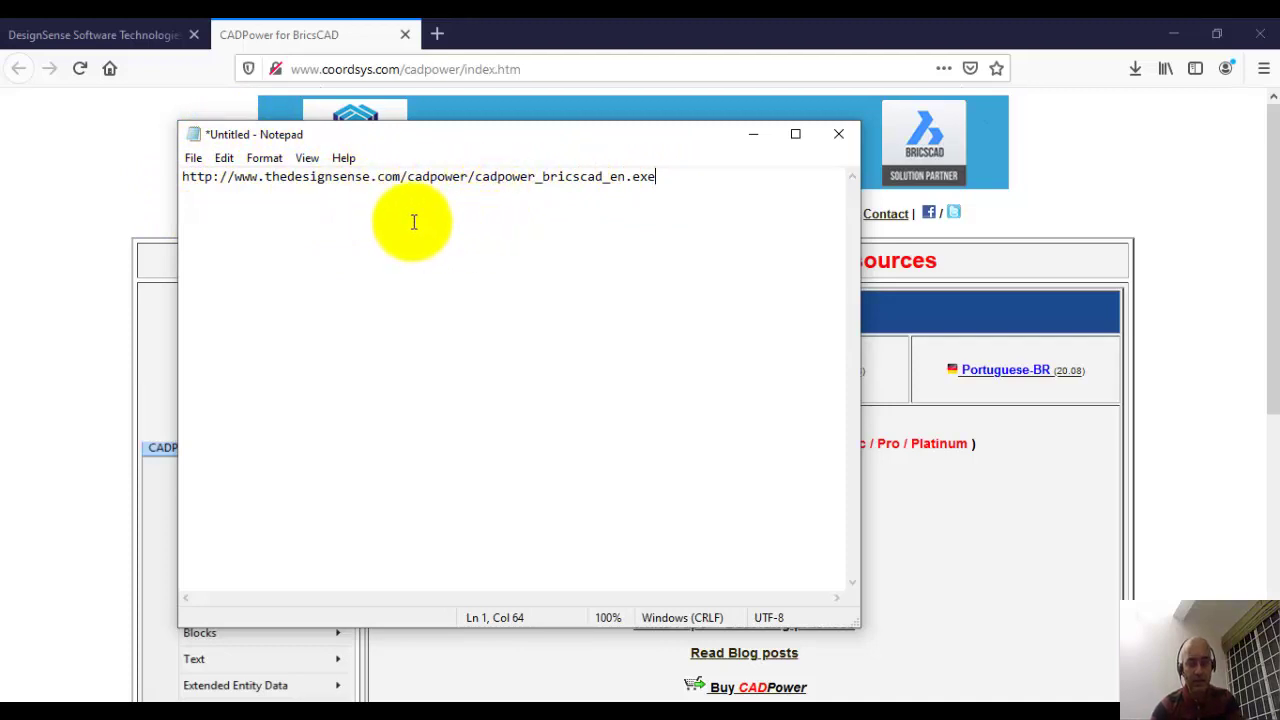
Step: Download the English installer as cadpower_bricscad_en(1).exe and run it from the Downloads list
{"action": "left_click", "coordinate": [100, 213]}
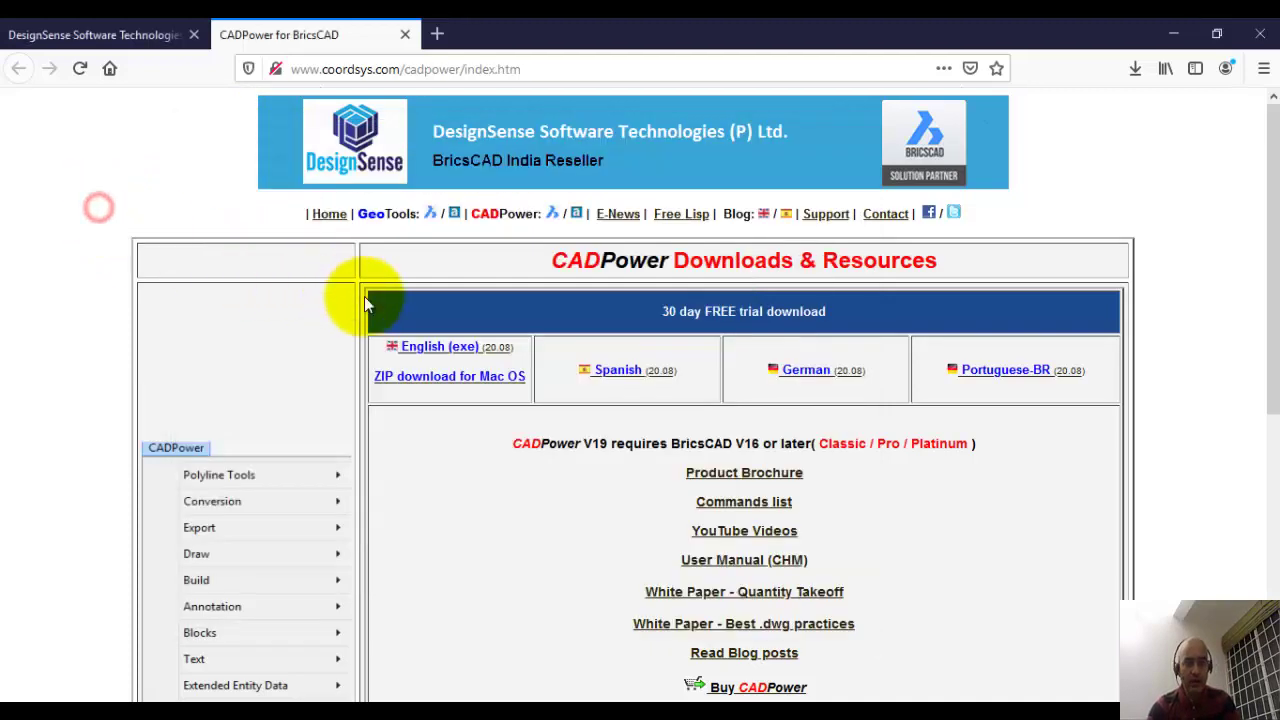
{"action": "left_click", "coordinate": [436, 350]}
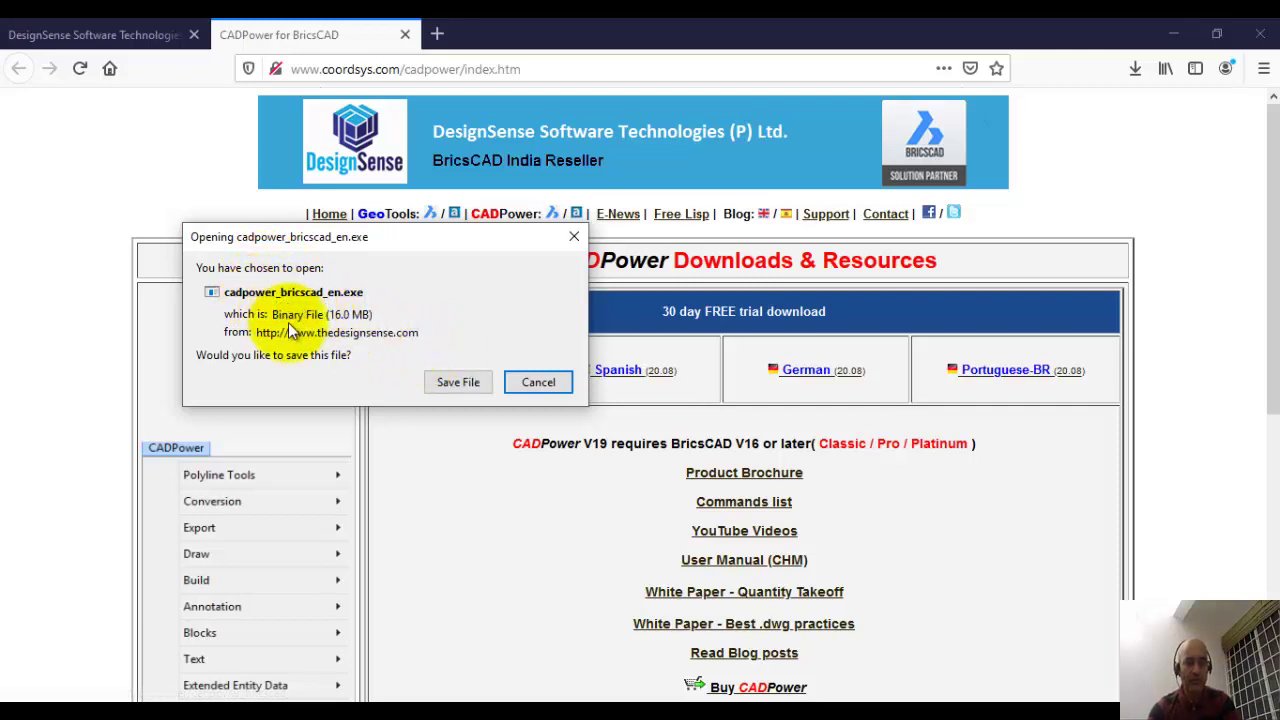
{"action": "left_click", "coordinate": [440, 382]}
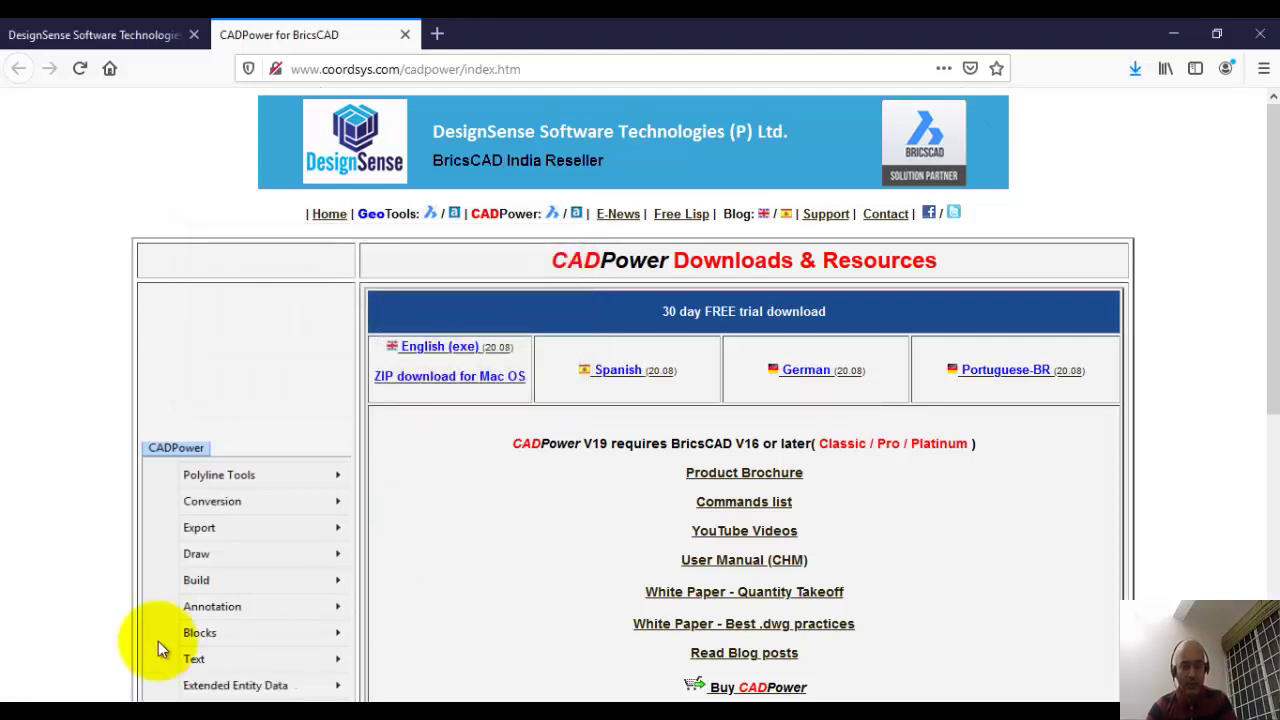
{"action": "left_click", "coordinate": [1132, 70]}
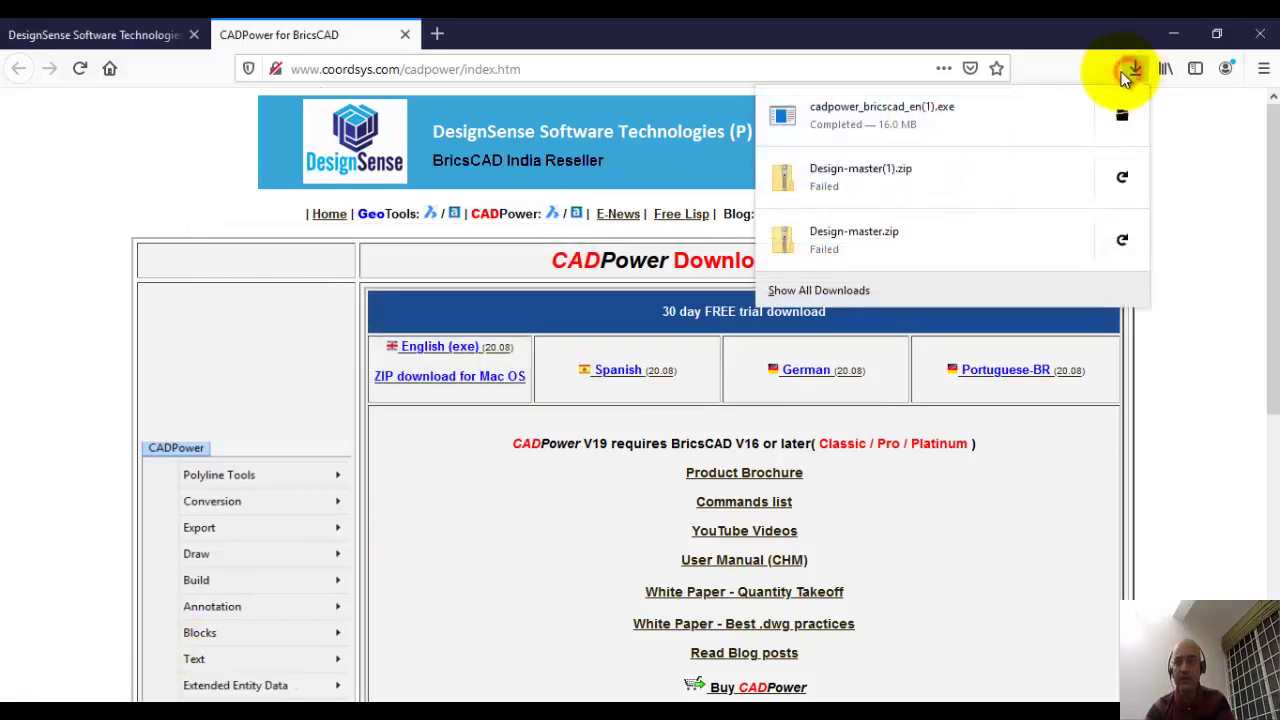
{"action": "left_click", "coordinate": [895, 113]}
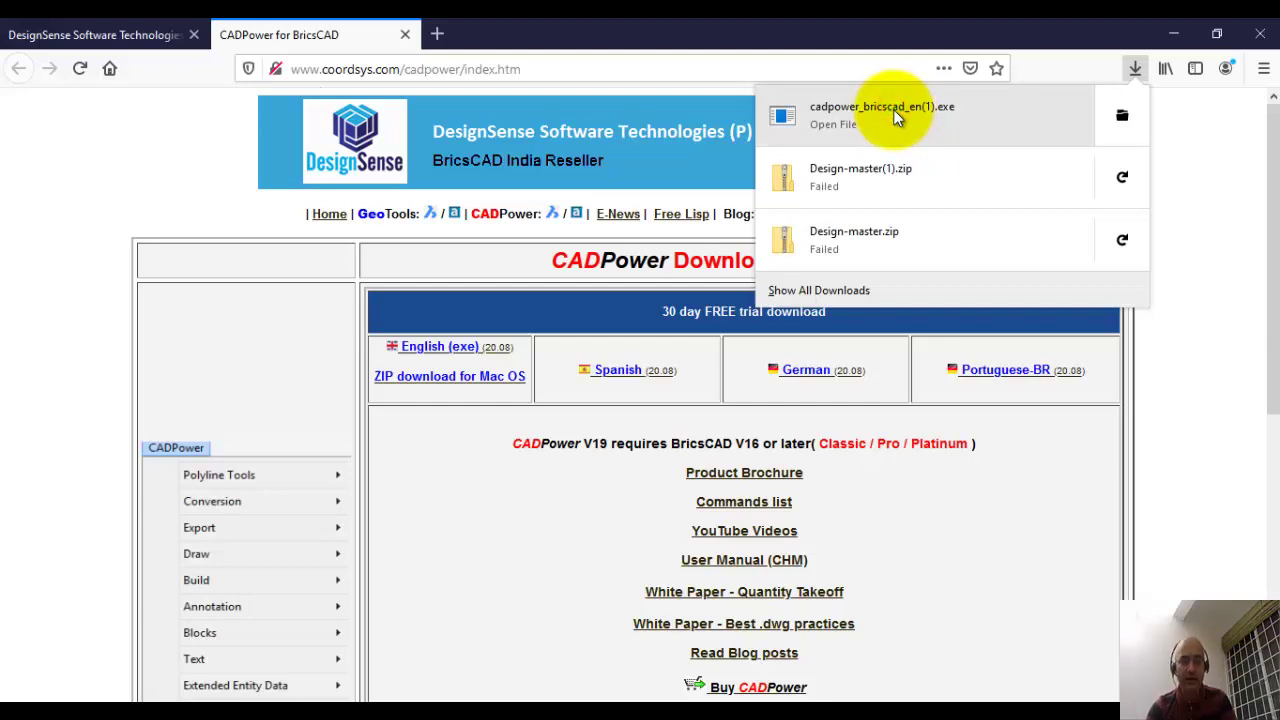
Step: Run setup in English into the existing C:\Program Files\DesignSense\CADPower20_BricsCAD_EN folder, with the default Start Menu folder
{"action": "left_click", "coordinate": [830, 113]}
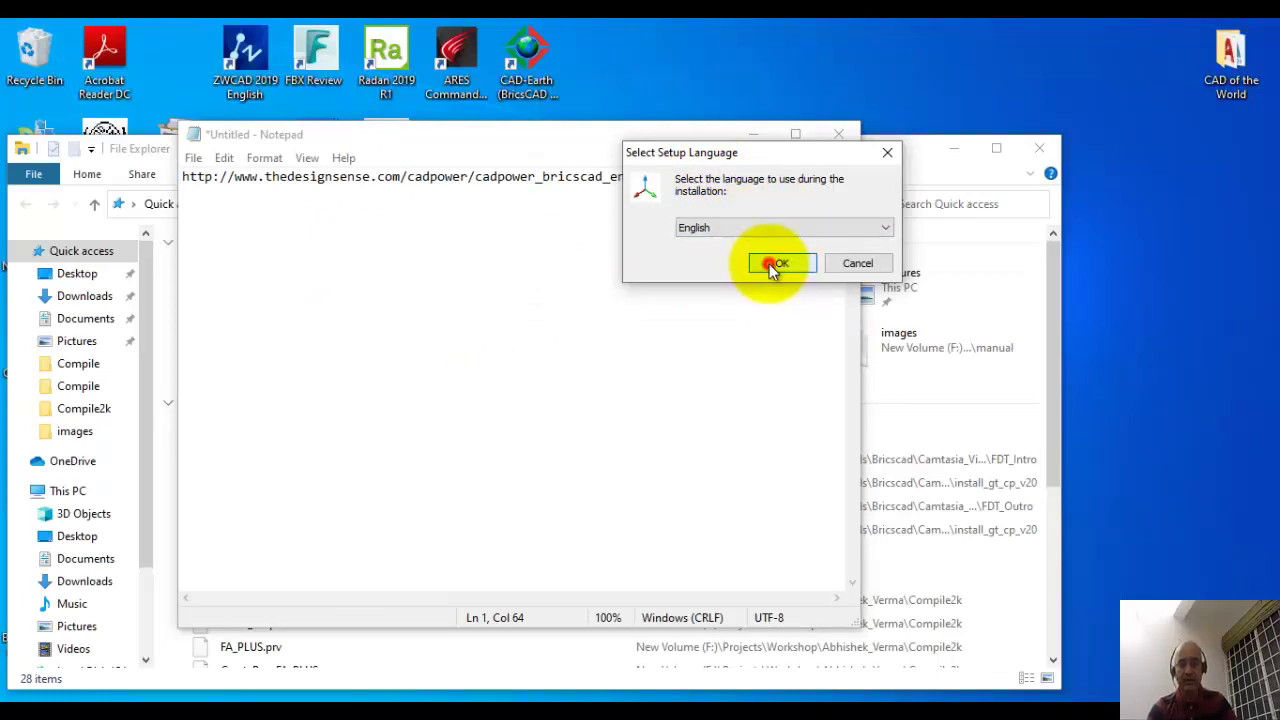
{"action": "left_click", "coordinate": [779, 264]}
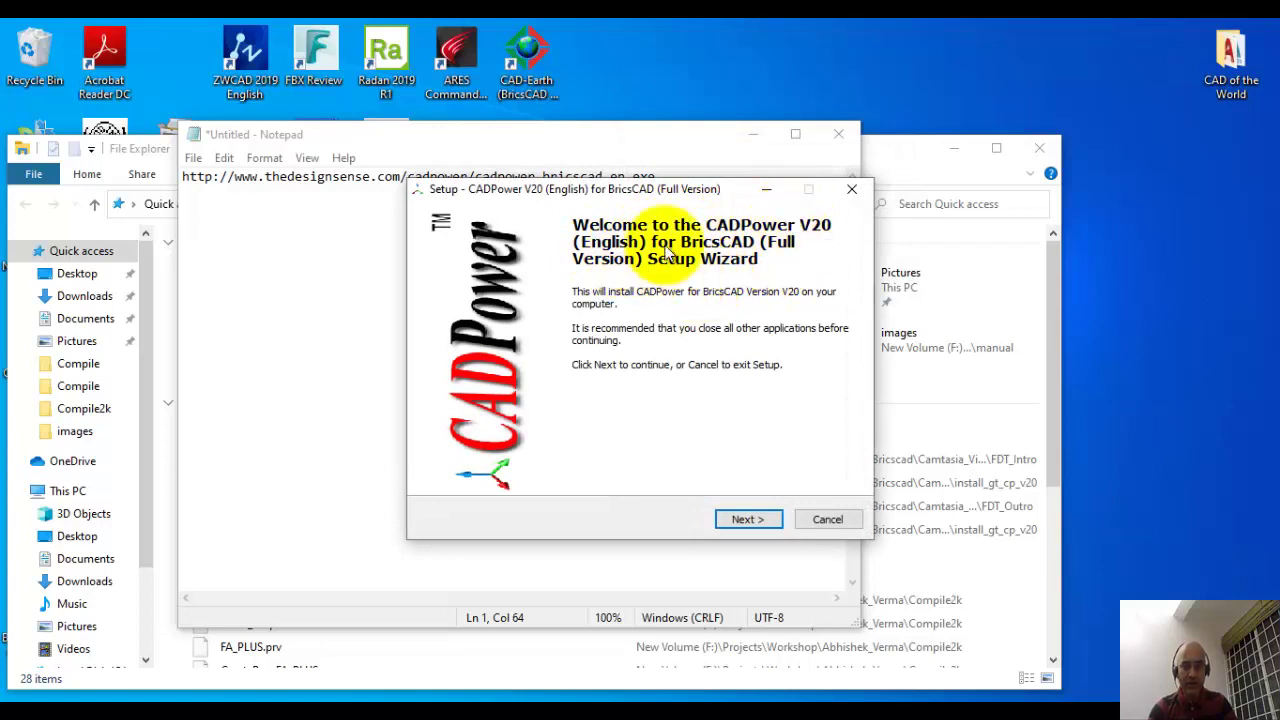
{"action": "left_click", "coordinate": [743, 518]}
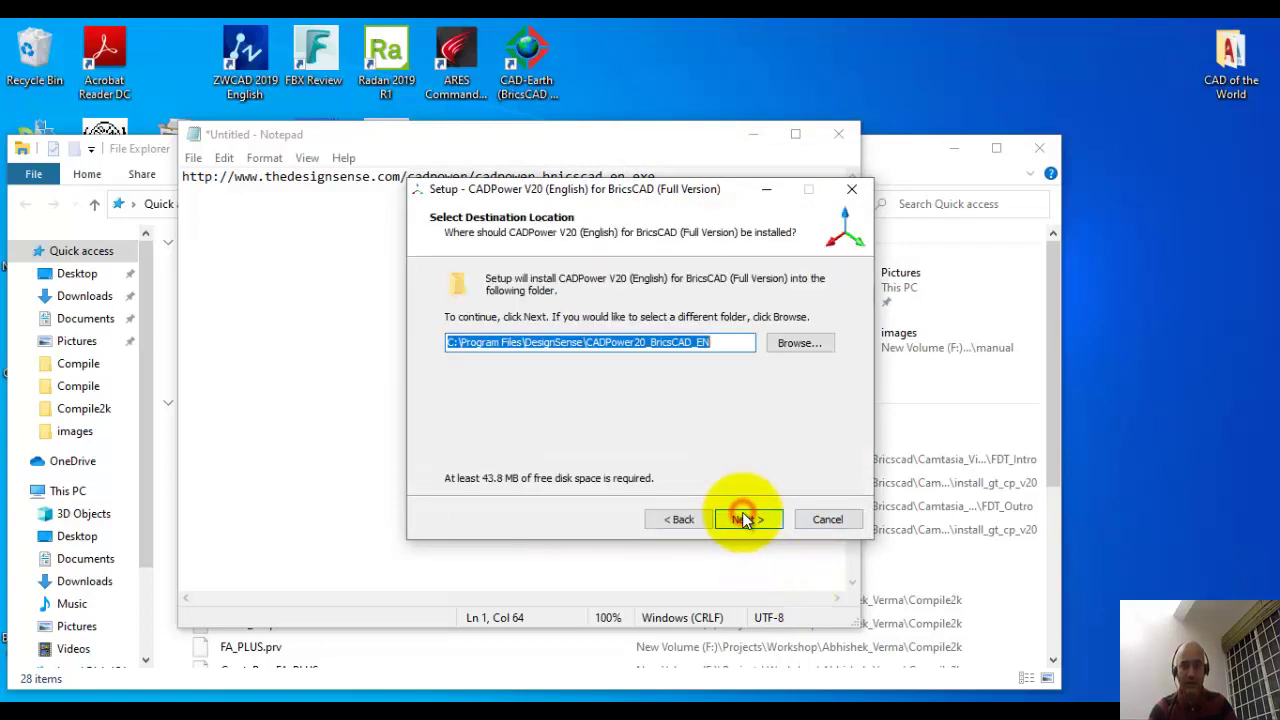
{"action": "left_click", "coordinate": [452, 342]}
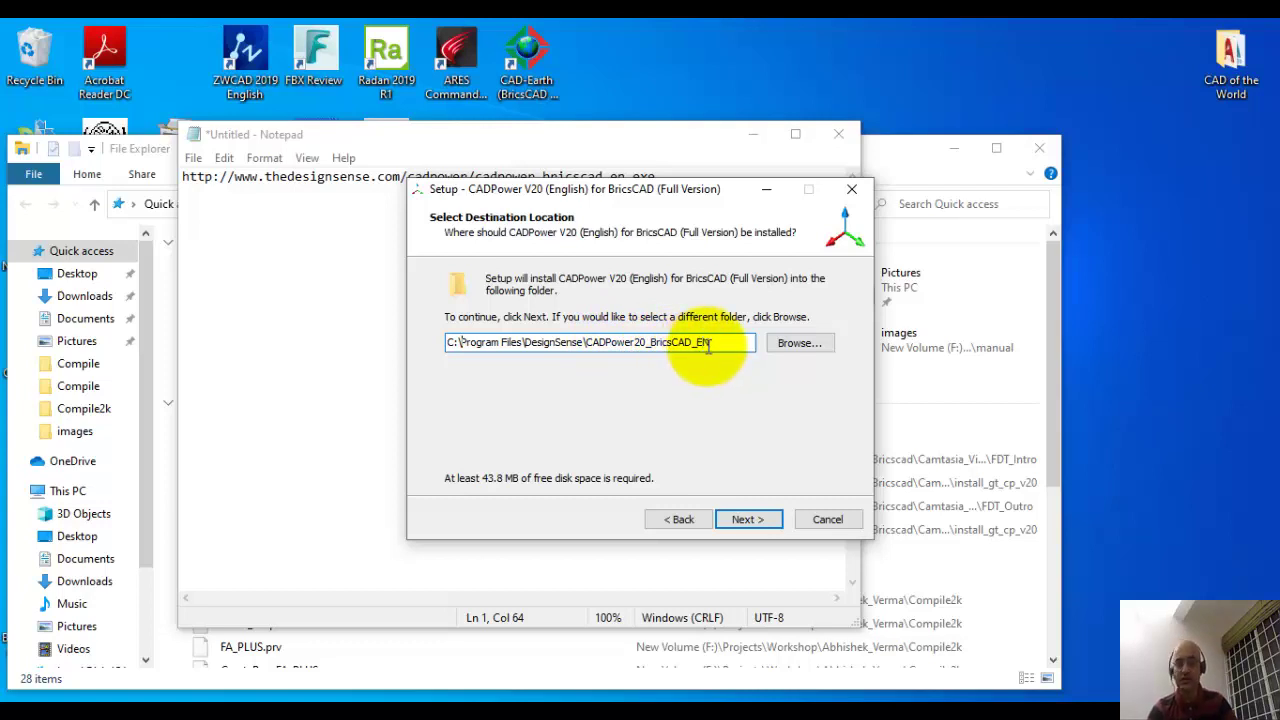
{"action": "left_click", "coordinate": [748, 518]}
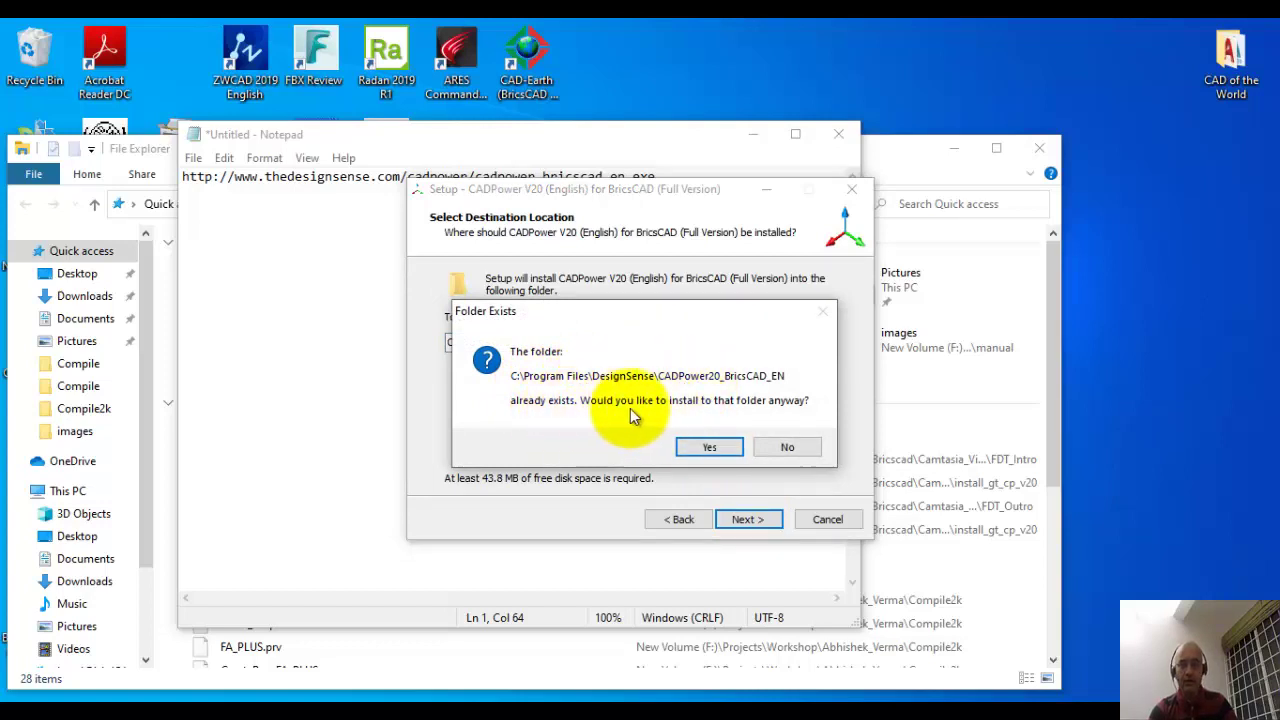
{"action": "left_click", "coordinate": [728, 448]}
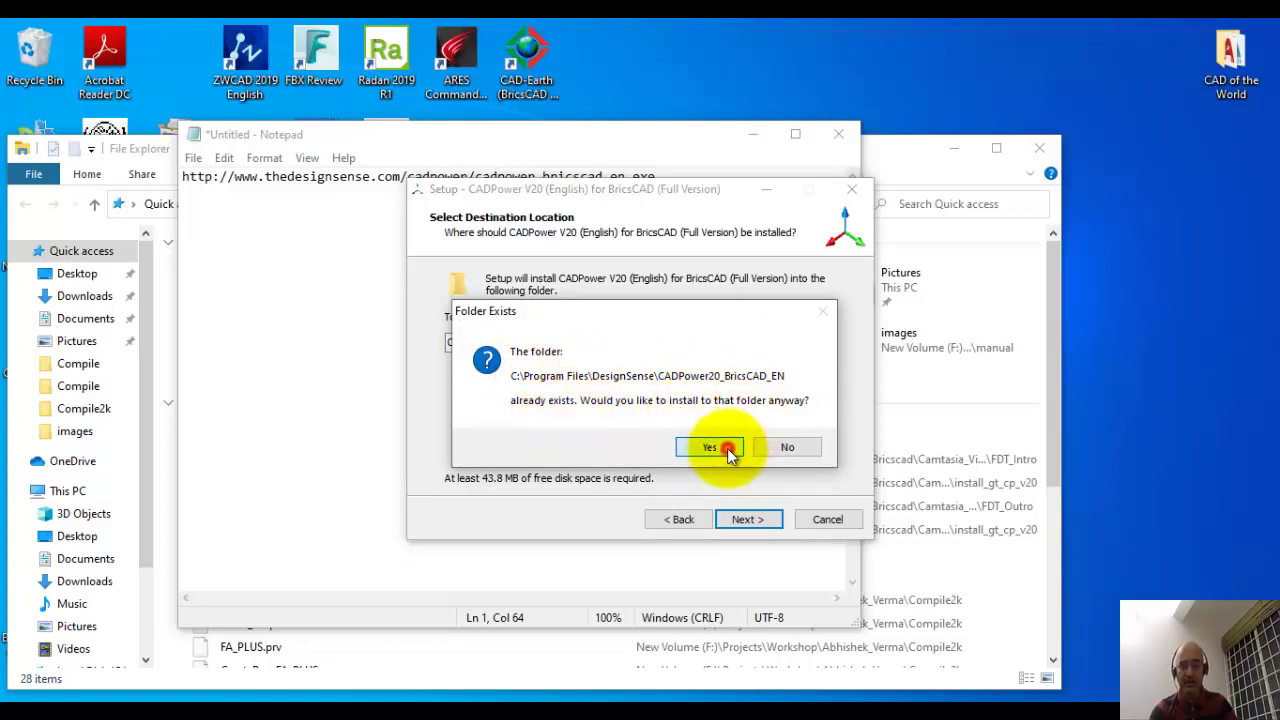
{"action": "left_click", "coordinate": [736, 512]}
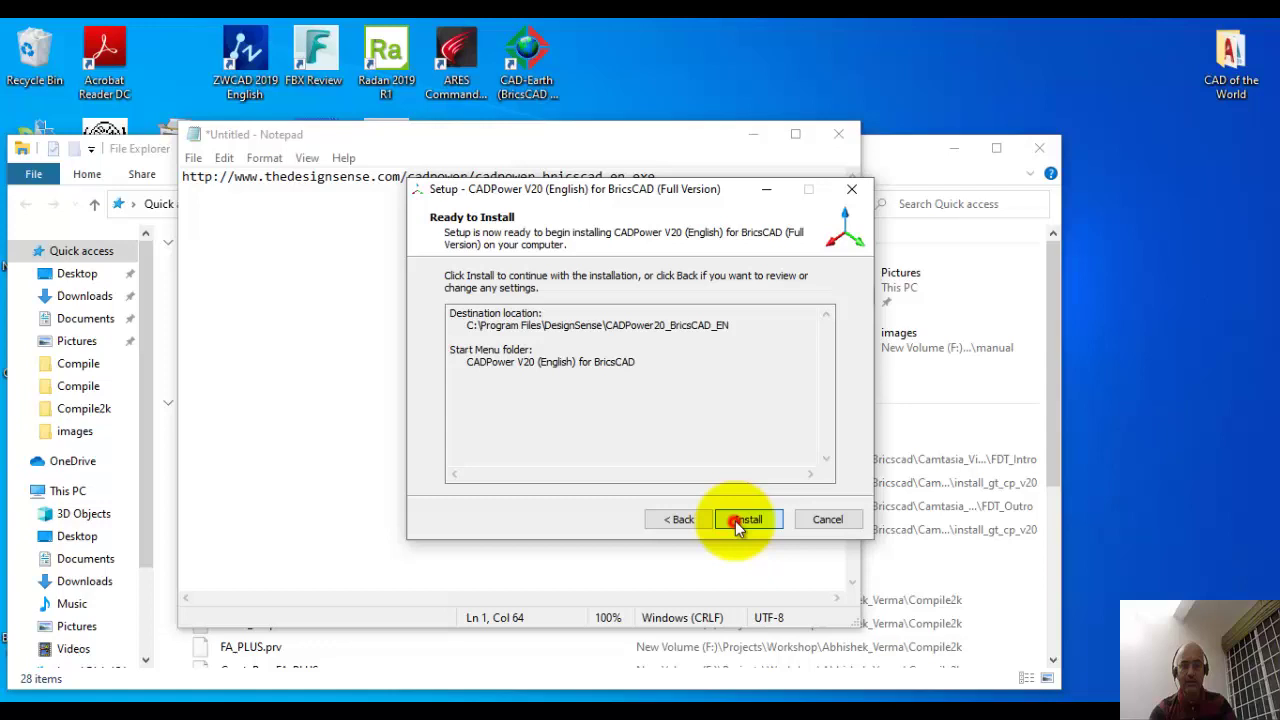
Step: Install CADPower V20 and dismiss the installation complete message
{"action": "left_click", "coordinate": [735, 521]}
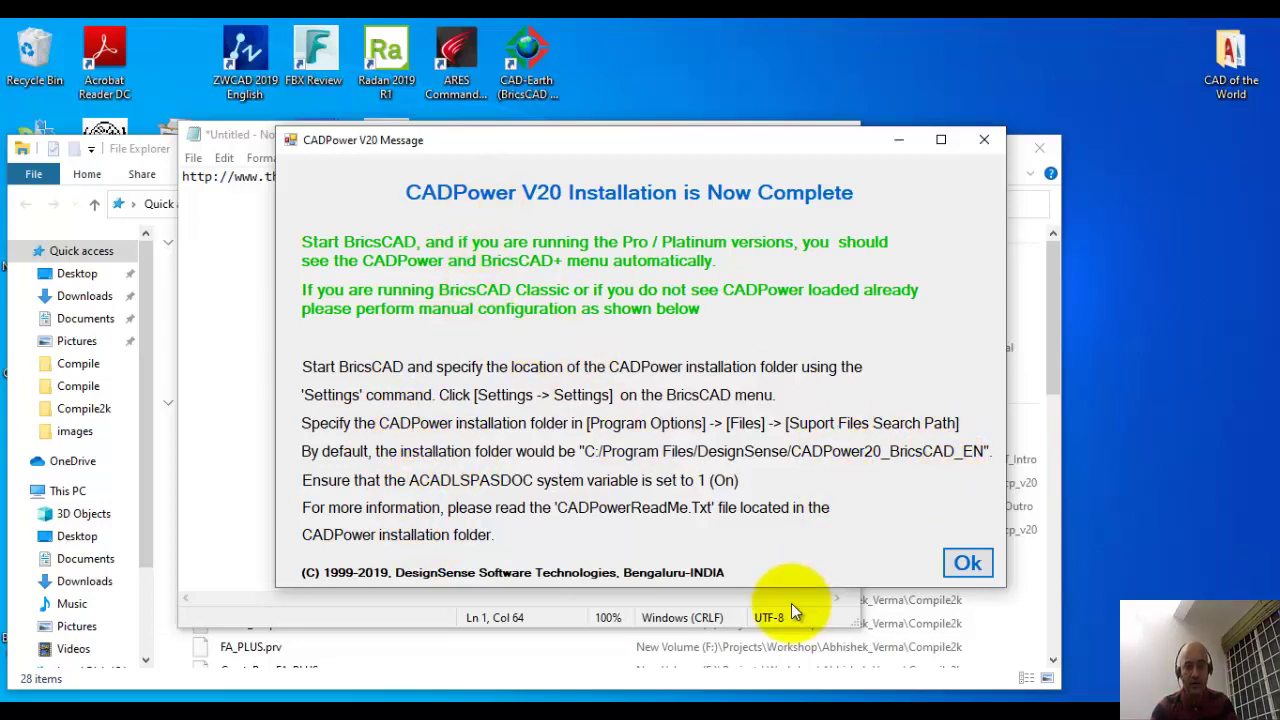
{"action": "left_click", "coordinate": [966, 563]}
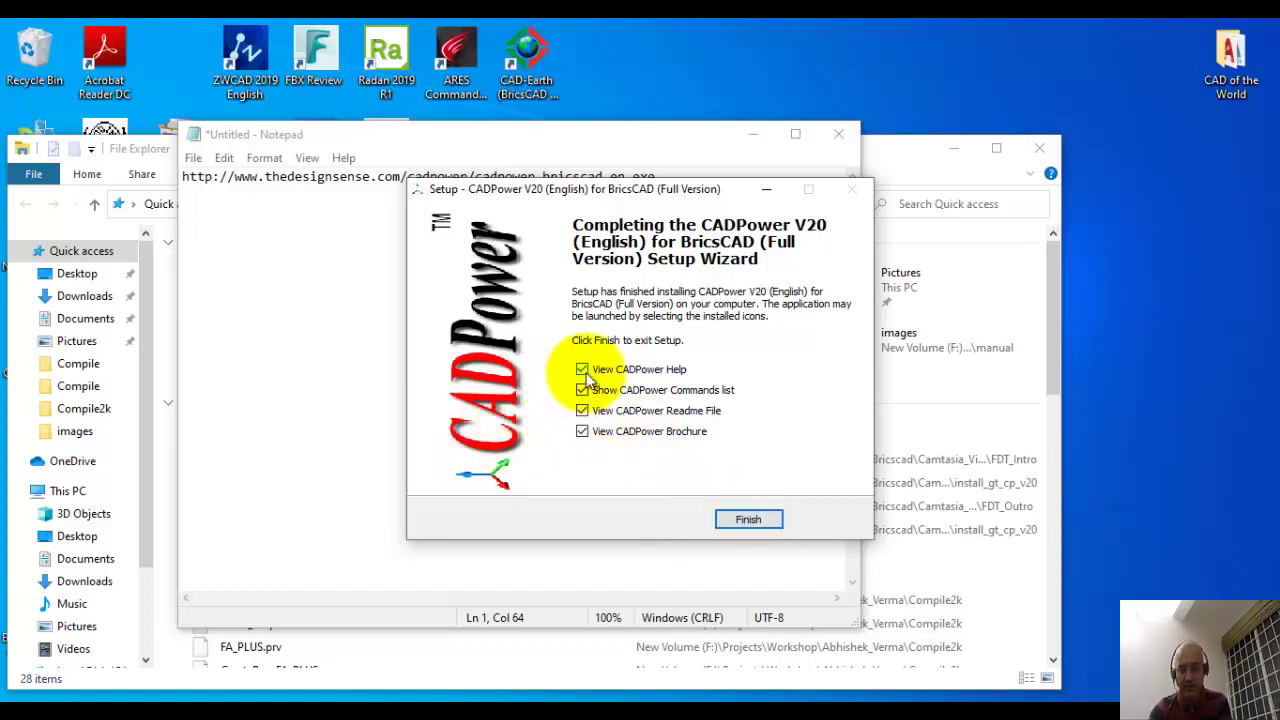
Step: Finish setup, then close the readme, all PDF tabs and the CADPower Help Manual
{"action": "left_click", "coordinate": [728, 522]}
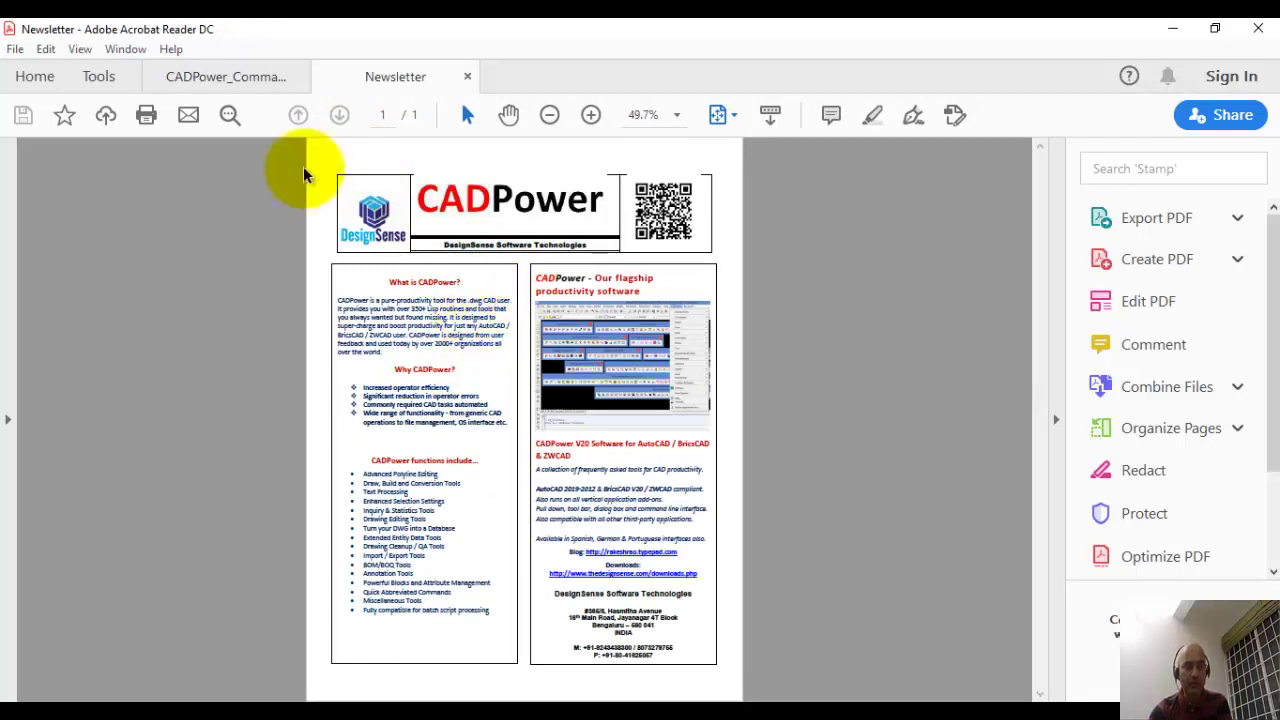
{"action": "left_click", "coordinate": [240, 86]}
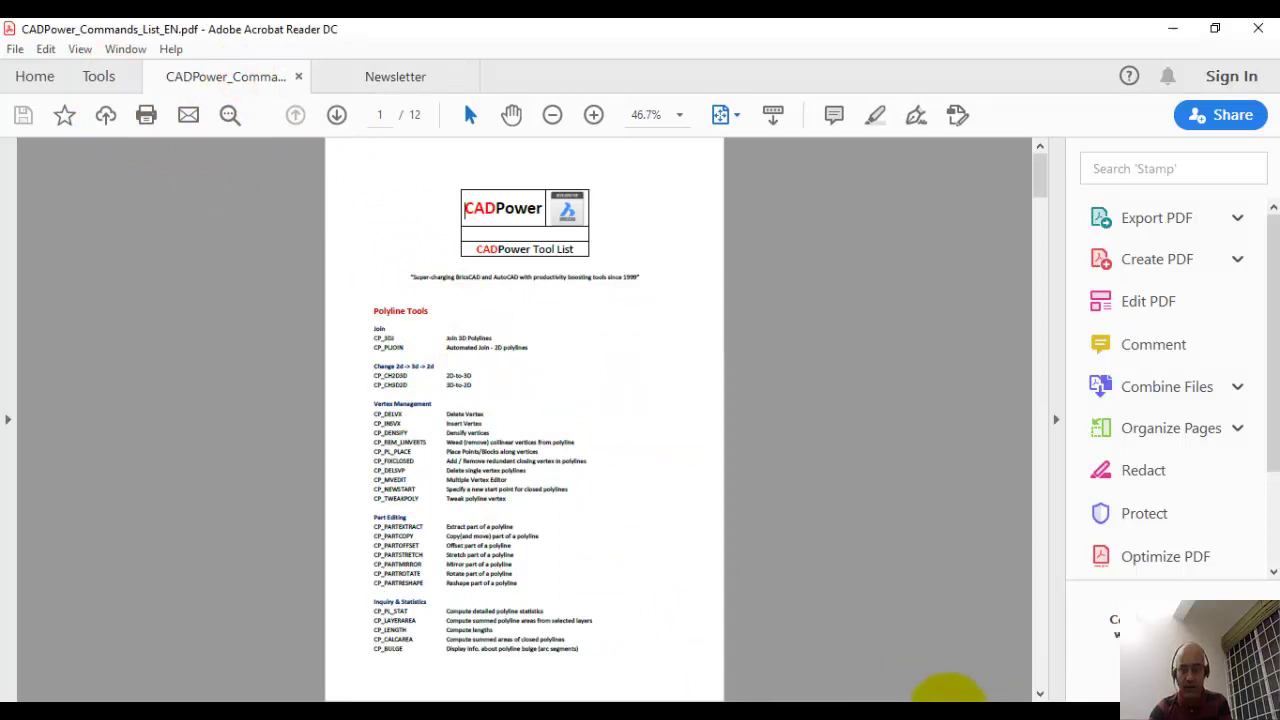
{"action": "left_click", "coordinate": [986, 695]}
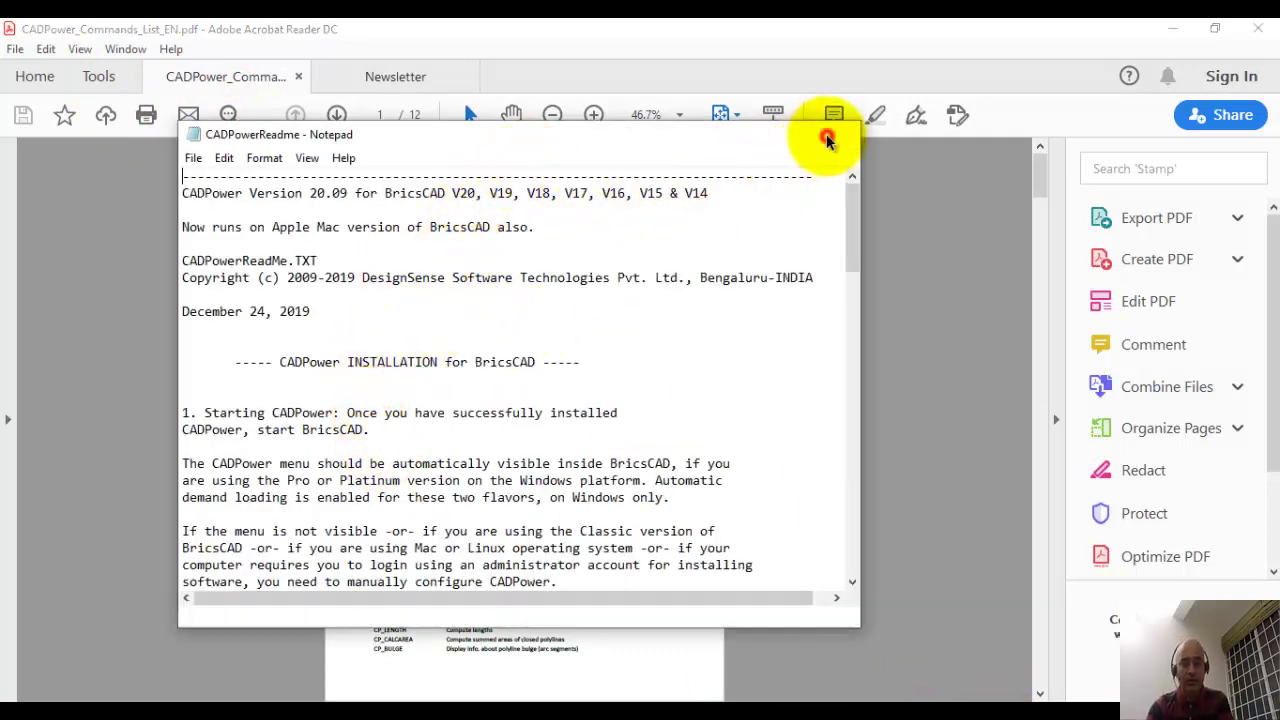
{"action": "left_click", "coordinate": [828, 135]}
{"action": "left_click", "coordinate": [1256, 28]}
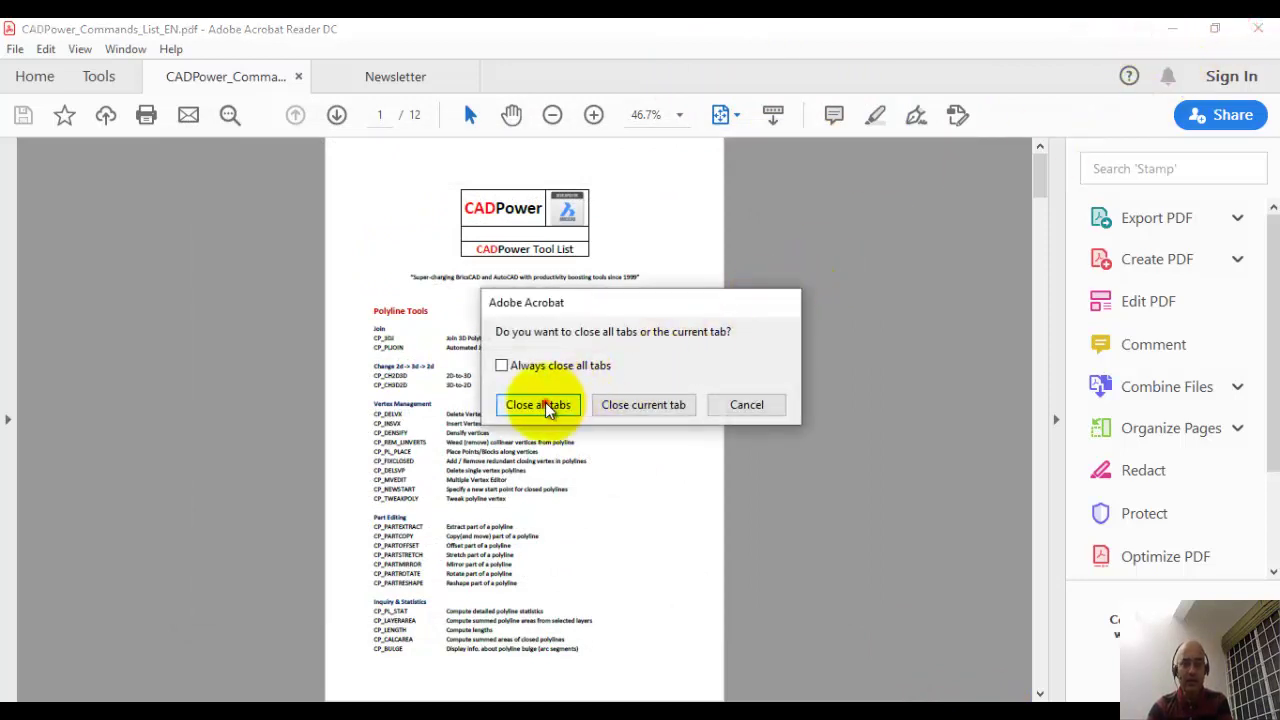
{"action": "left_click", "coordinate": [540, 404]}
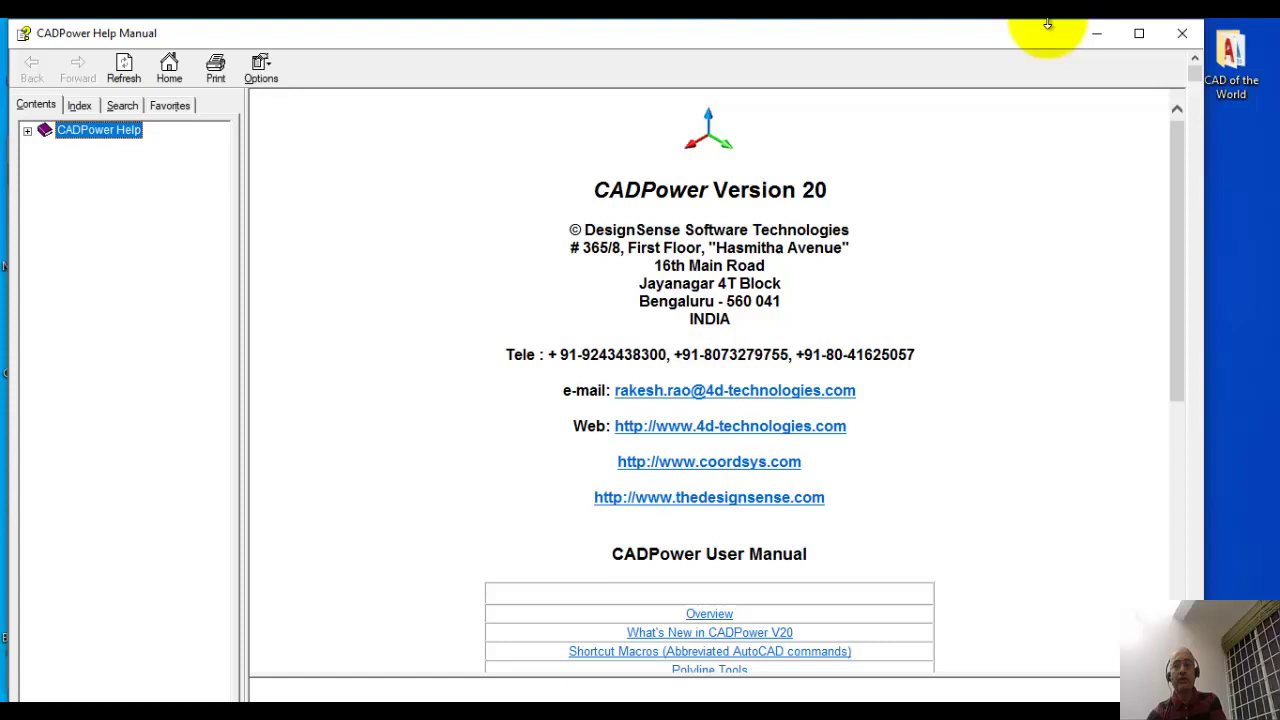
{"action": "left_click", "coordinate": [1182, 34]}
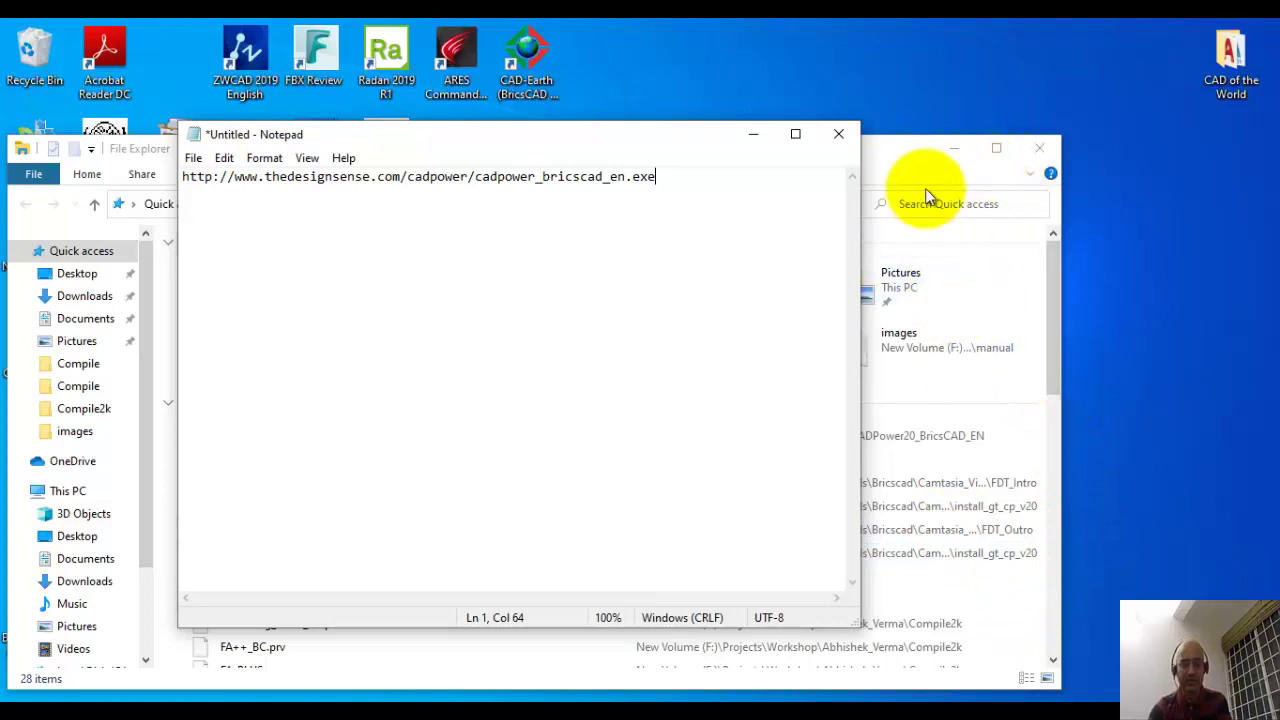
Step: Start BricsCAD V20 in the Drafting workspace with a new blank Drawing1
{"action": "left_click", "coordinate": [1040, 150]}
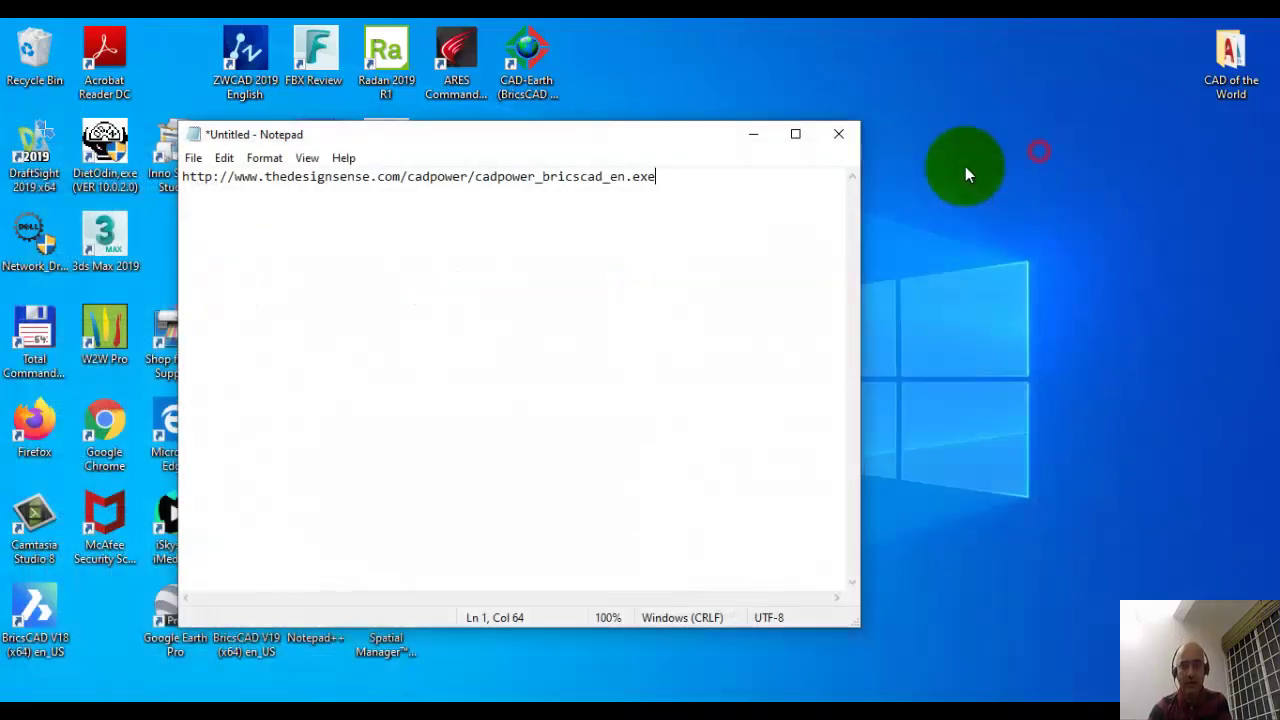
{"action": "left_click", "coordinate": [761, 134]}
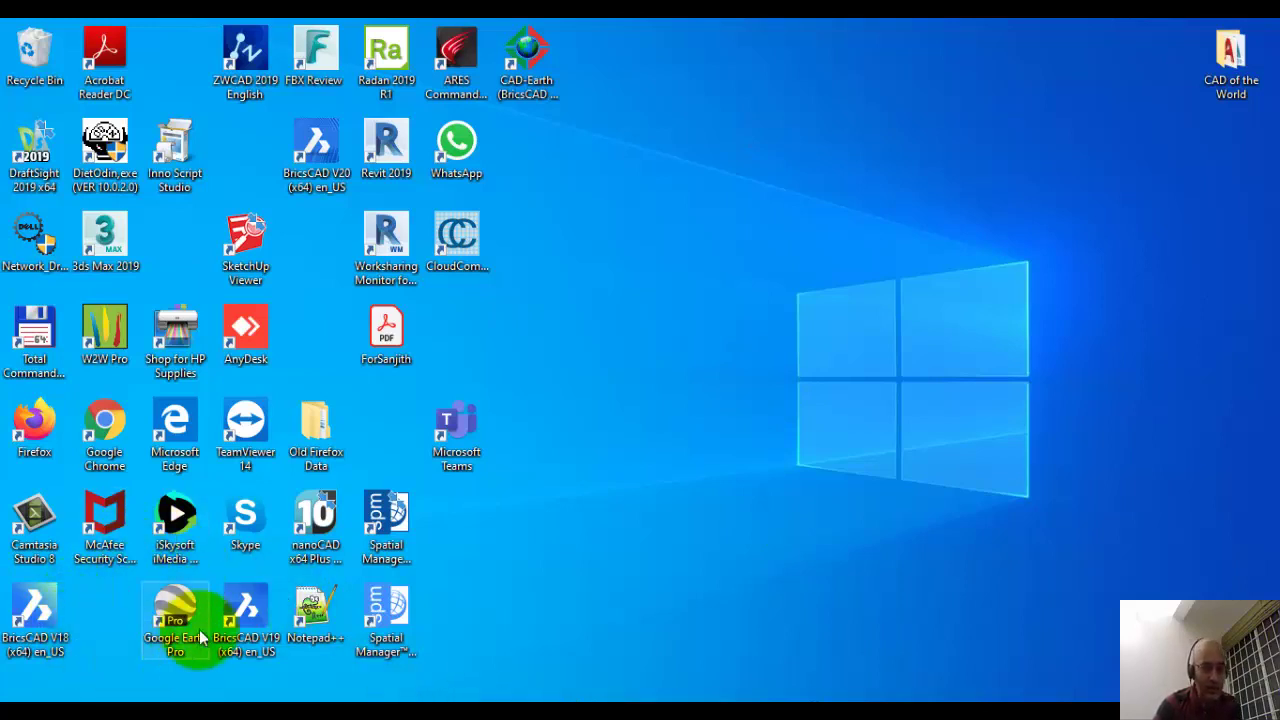
{"action": "double_click", "coordinate": [316, 150]}
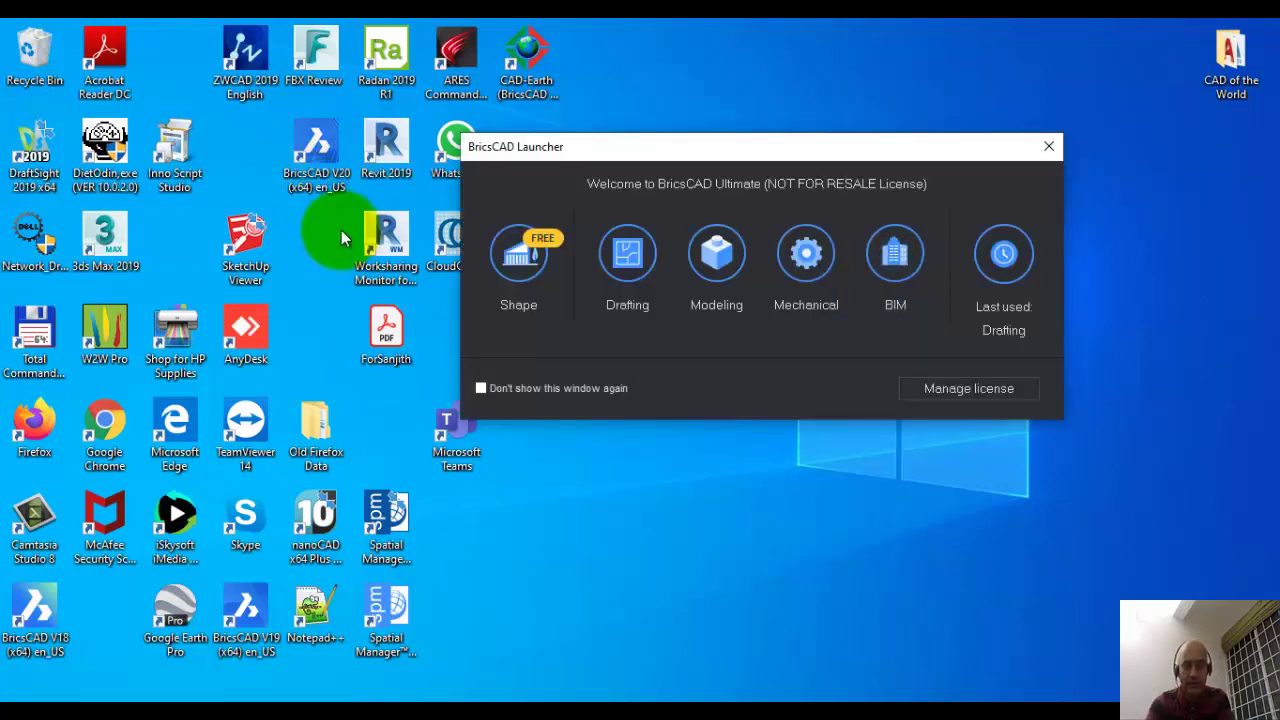
{"action": "left_click", "coordinate": [622, 262]}
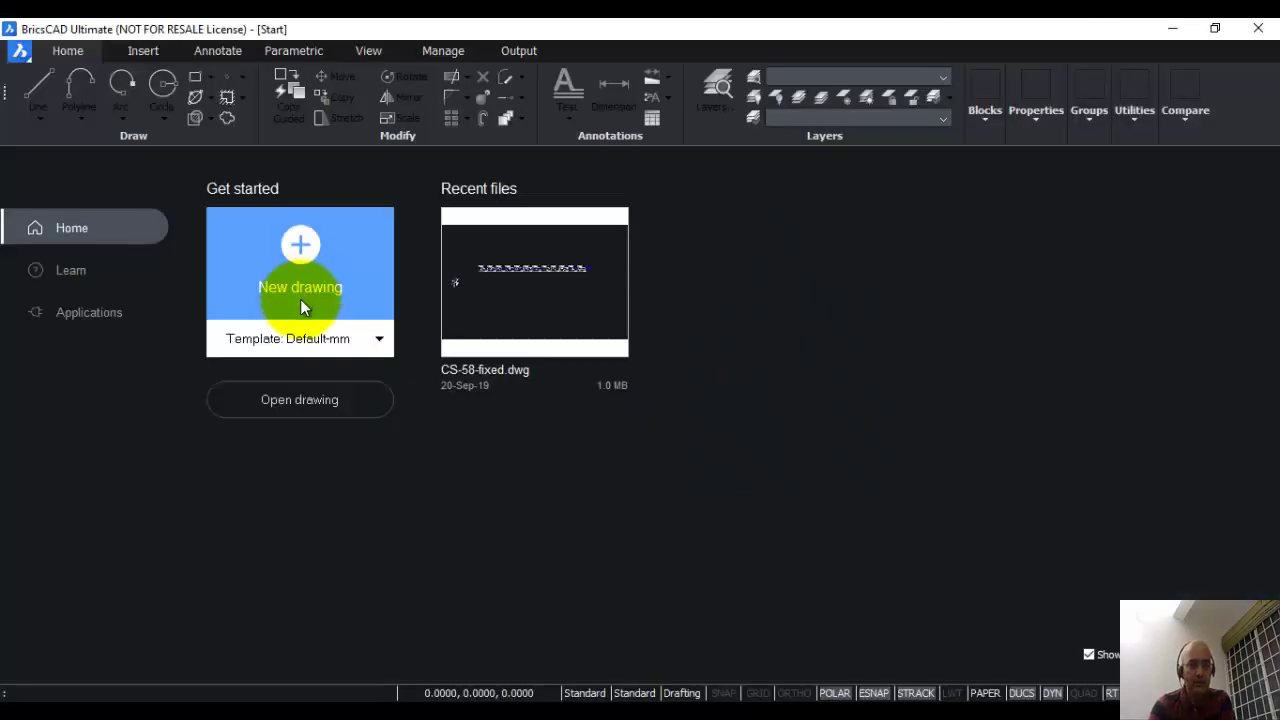
{"action": "left_click", "coordinate": [301, 248]}
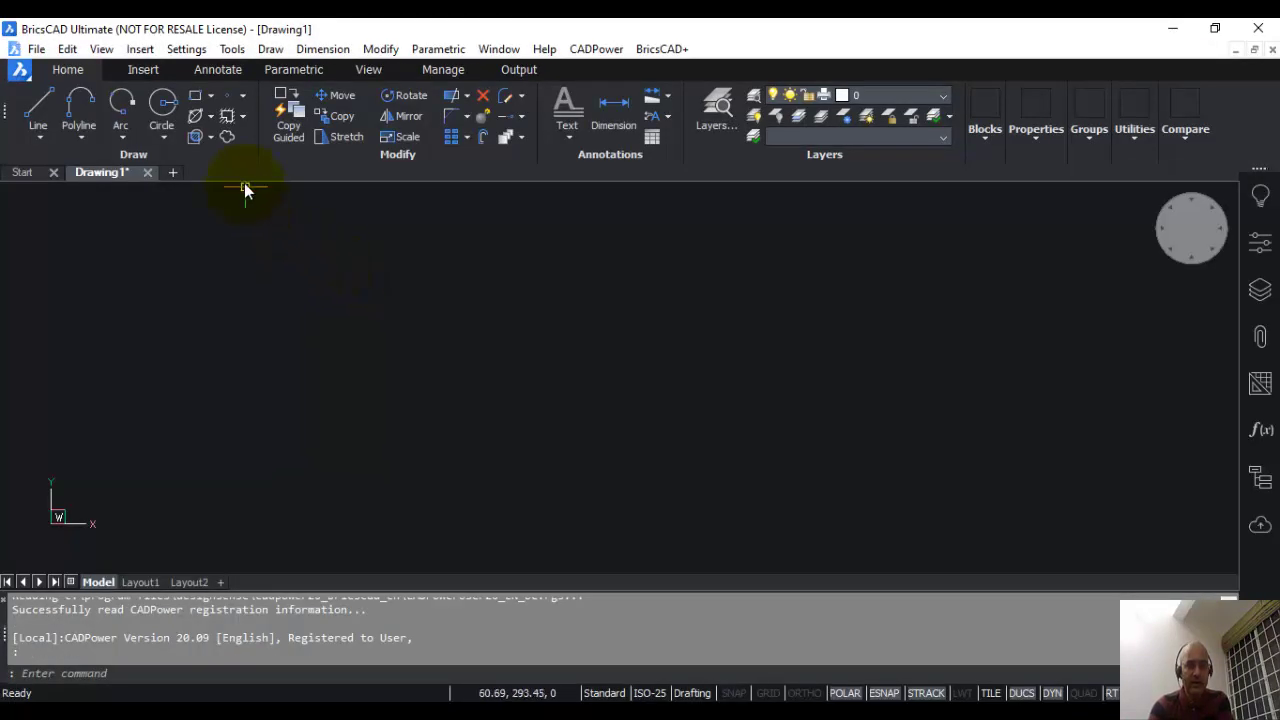
Step: Inspect the CADPower and BricsCAD+ menus, dismiss them, and show the Settings menu
{"action": "left_click", "coordinate": [593, 50]}
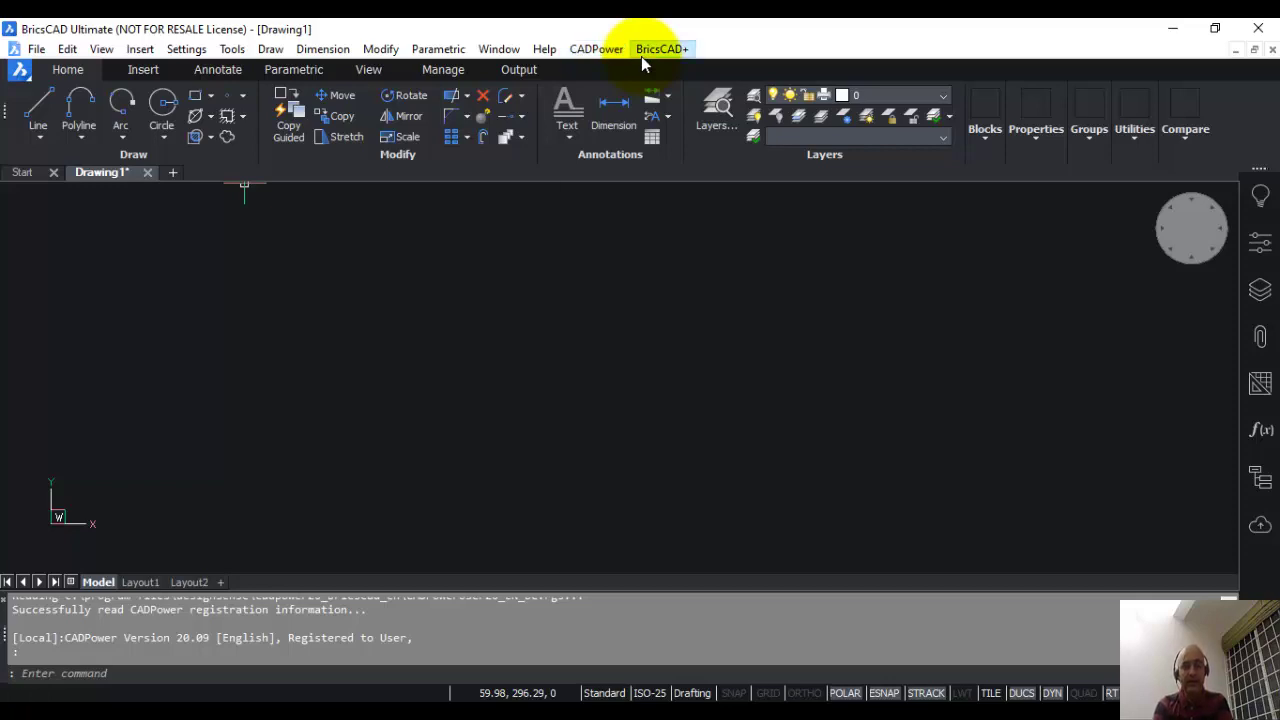
{"action": "left_click", "coordinate": [643, 60]}
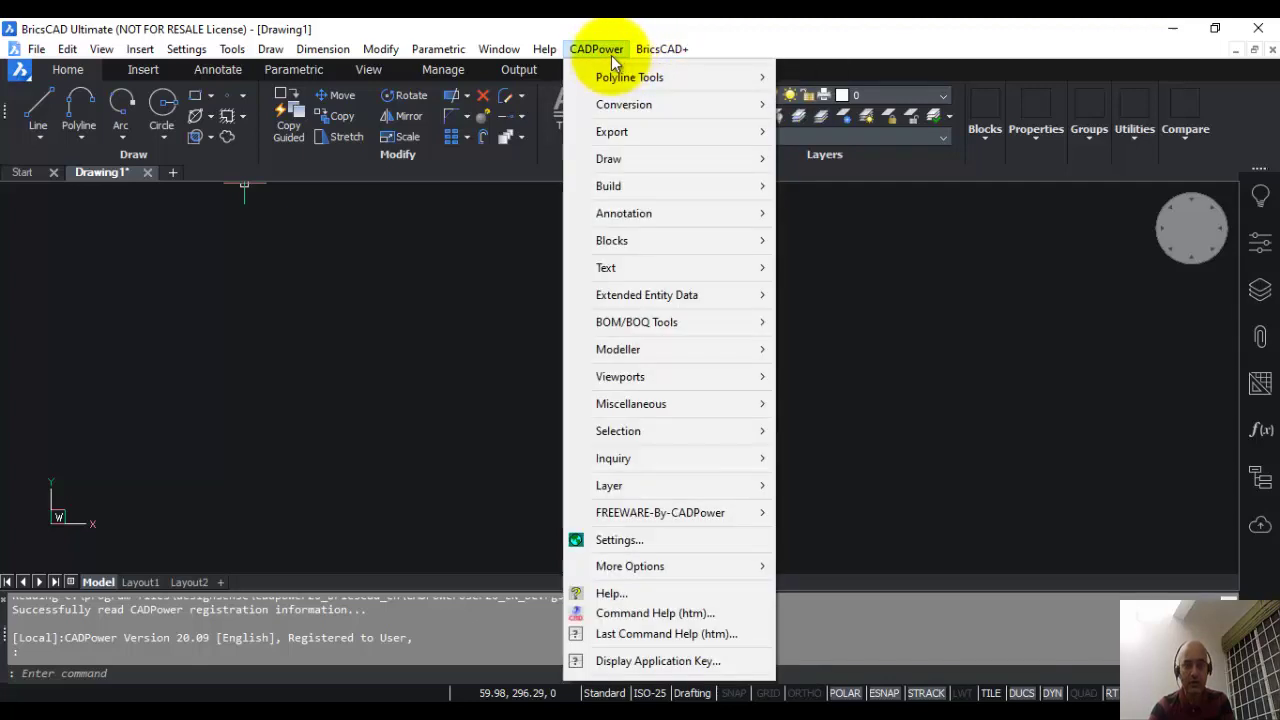
{"action": "mouse_move", "coordinate": [603, 58]}
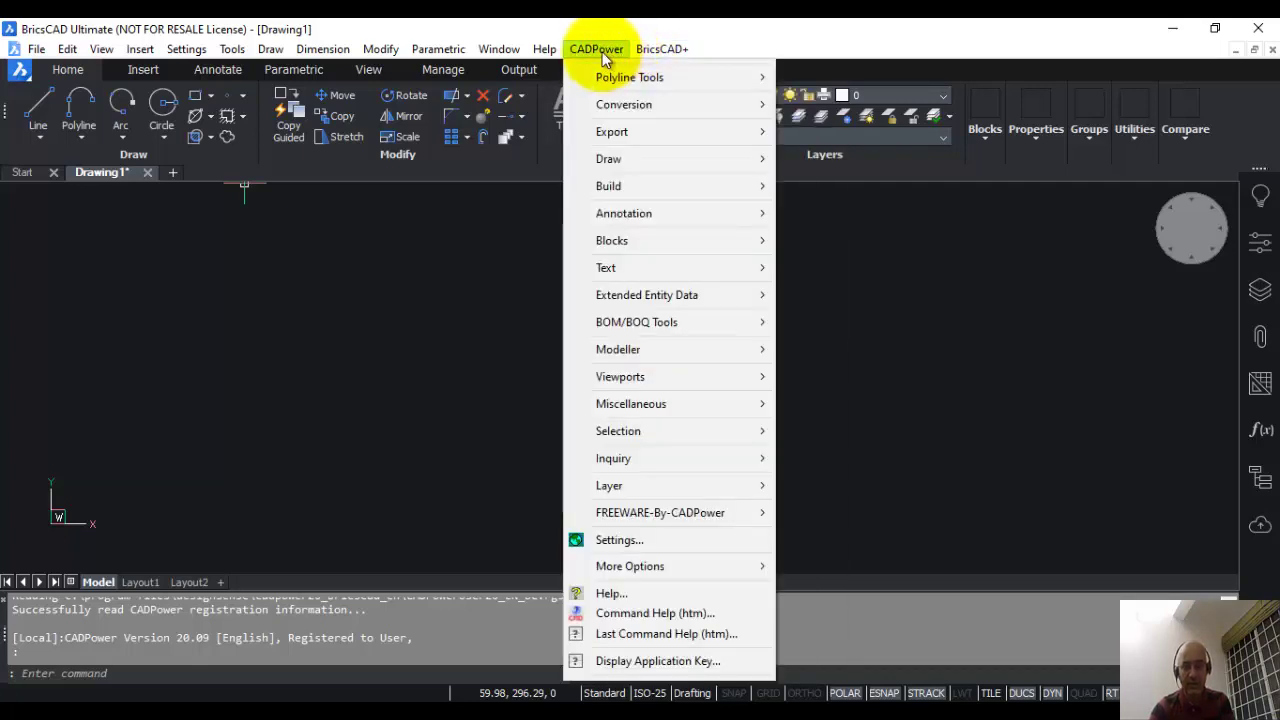
{"action": "left_click", "coordinate": [500, 207]}
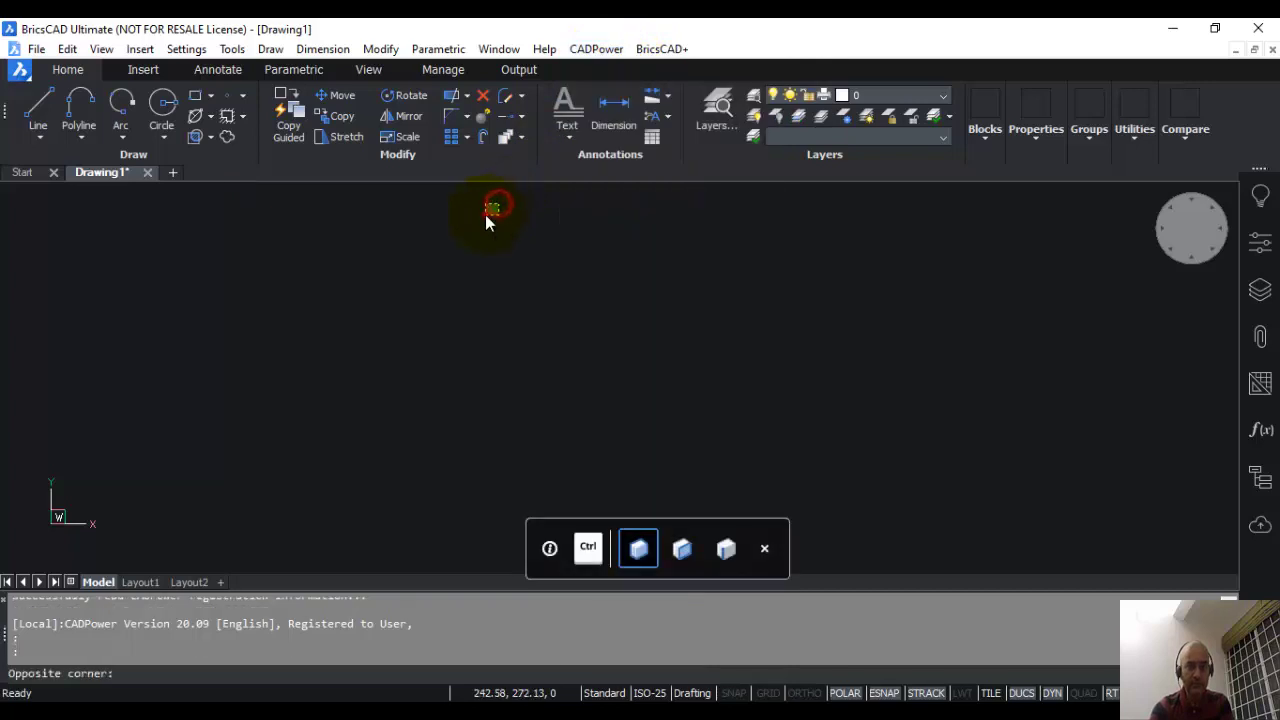
{"action": "left_click", "coordinate": [485, 214]}
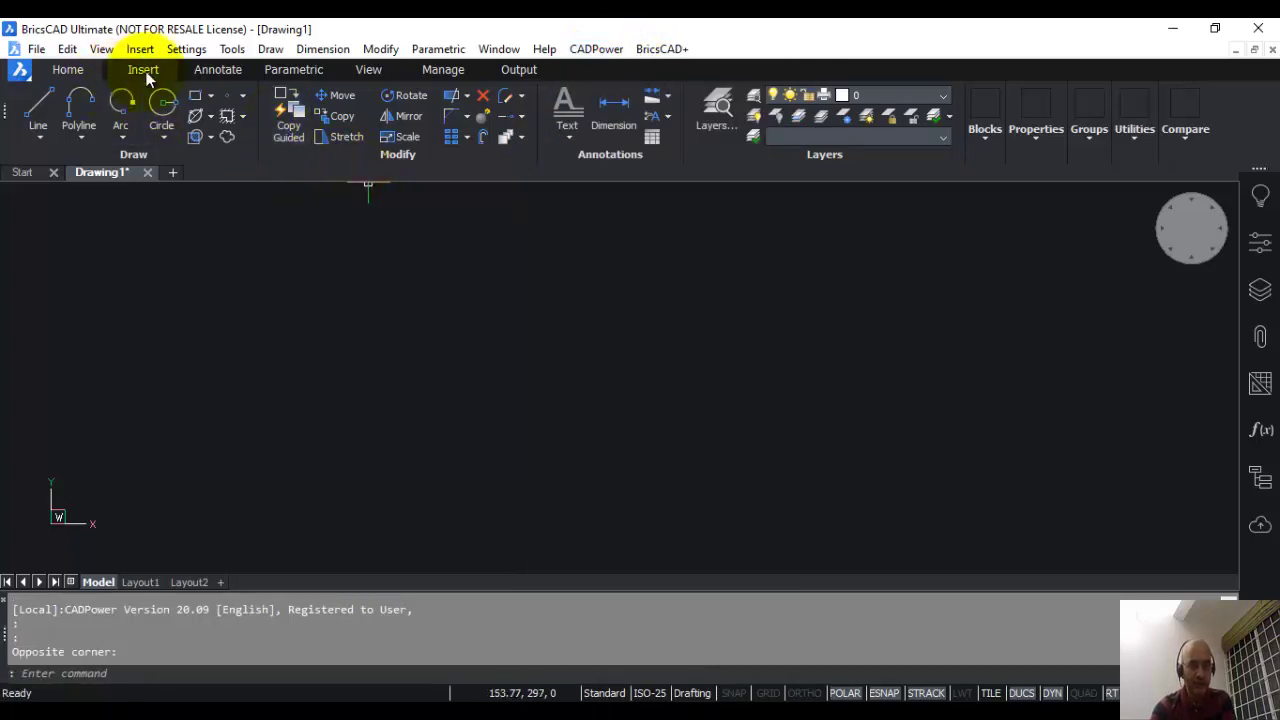
{"action": "left_click", "coordinate": [184, 49]}
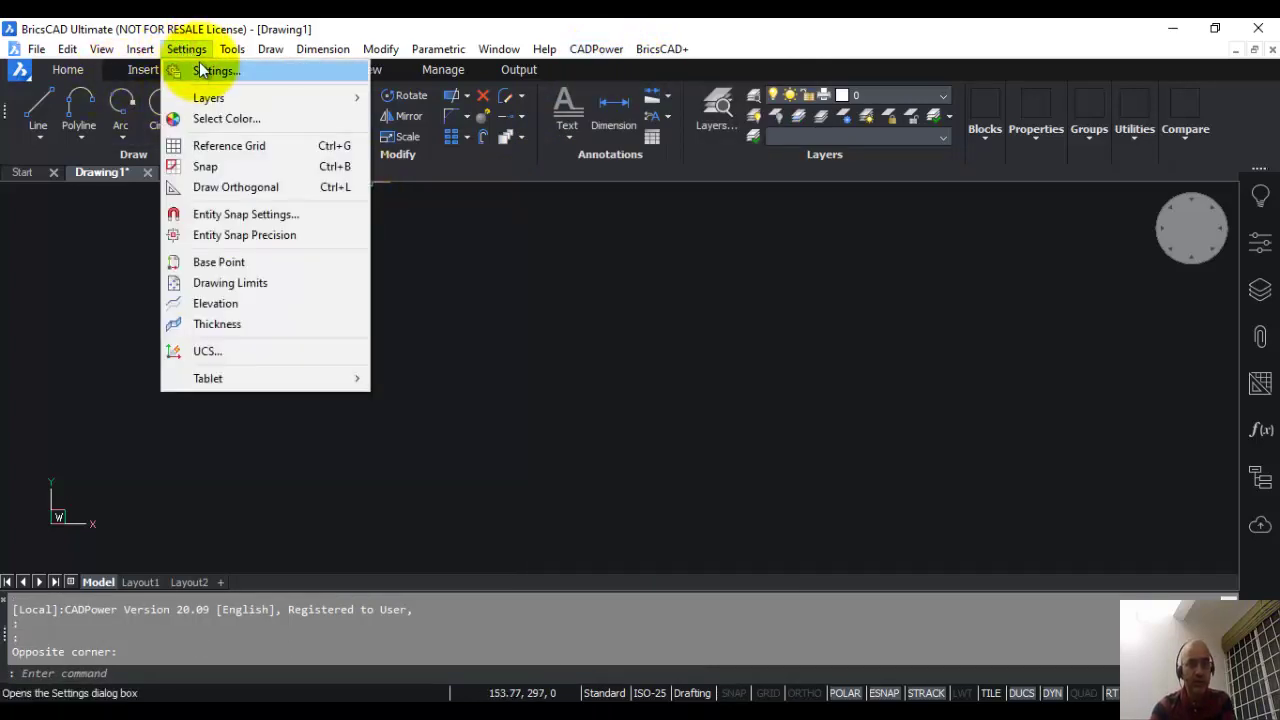
Step: Open Settings at Program options > Files and select Support file search path (SRCHPATH)
{"action": "left_click", "coordinate": [205, 71]}
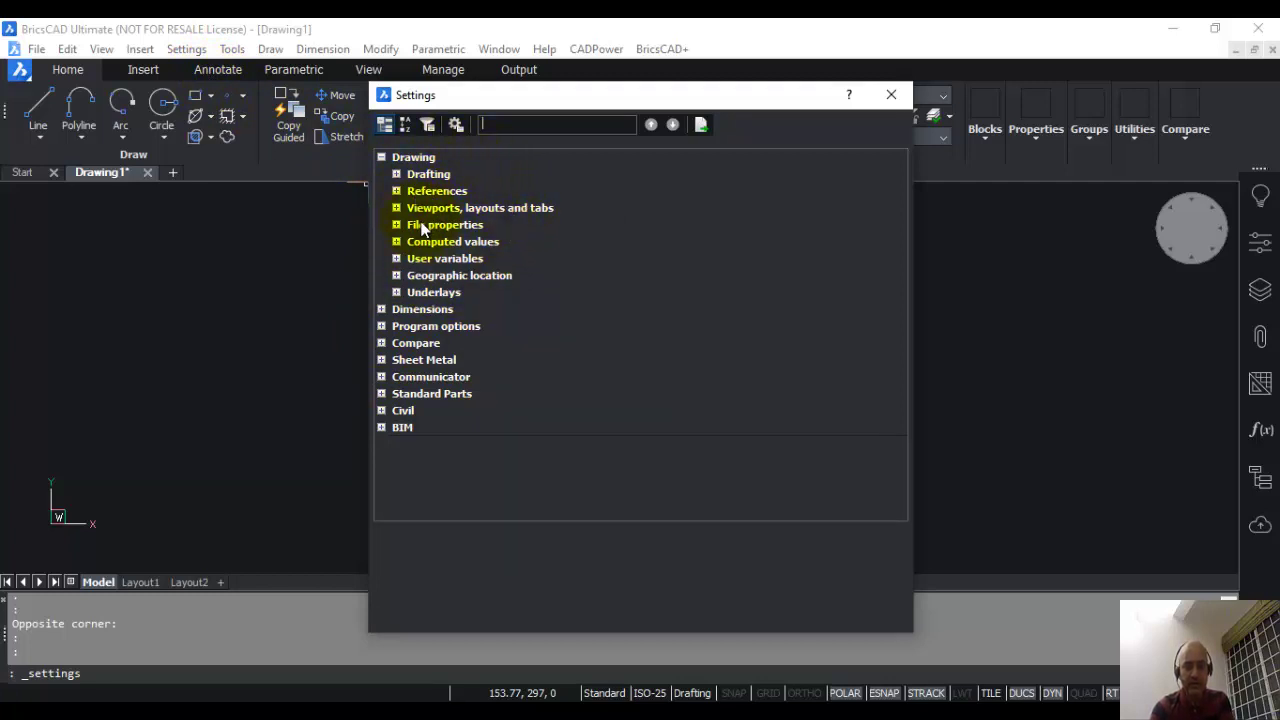
{"action": "left_click", "coordinate": [381, 327]}
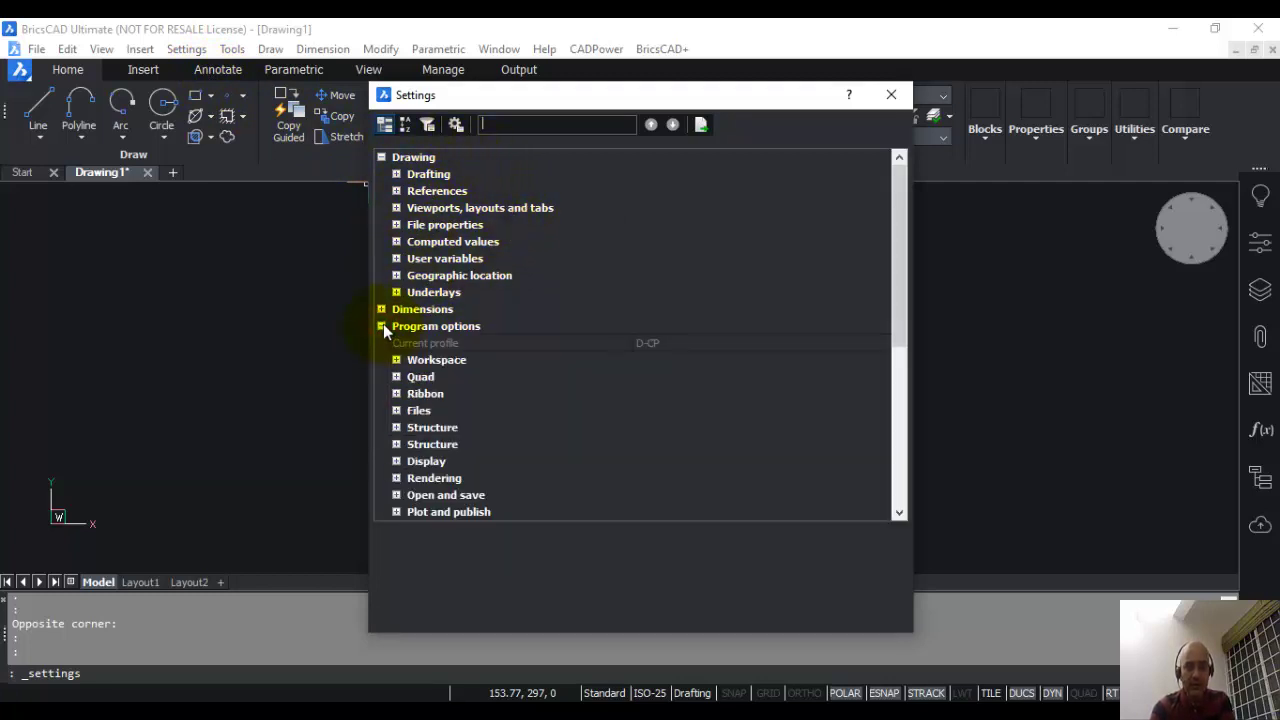
{"action": "left_click", "coordinate": [396, 411]}
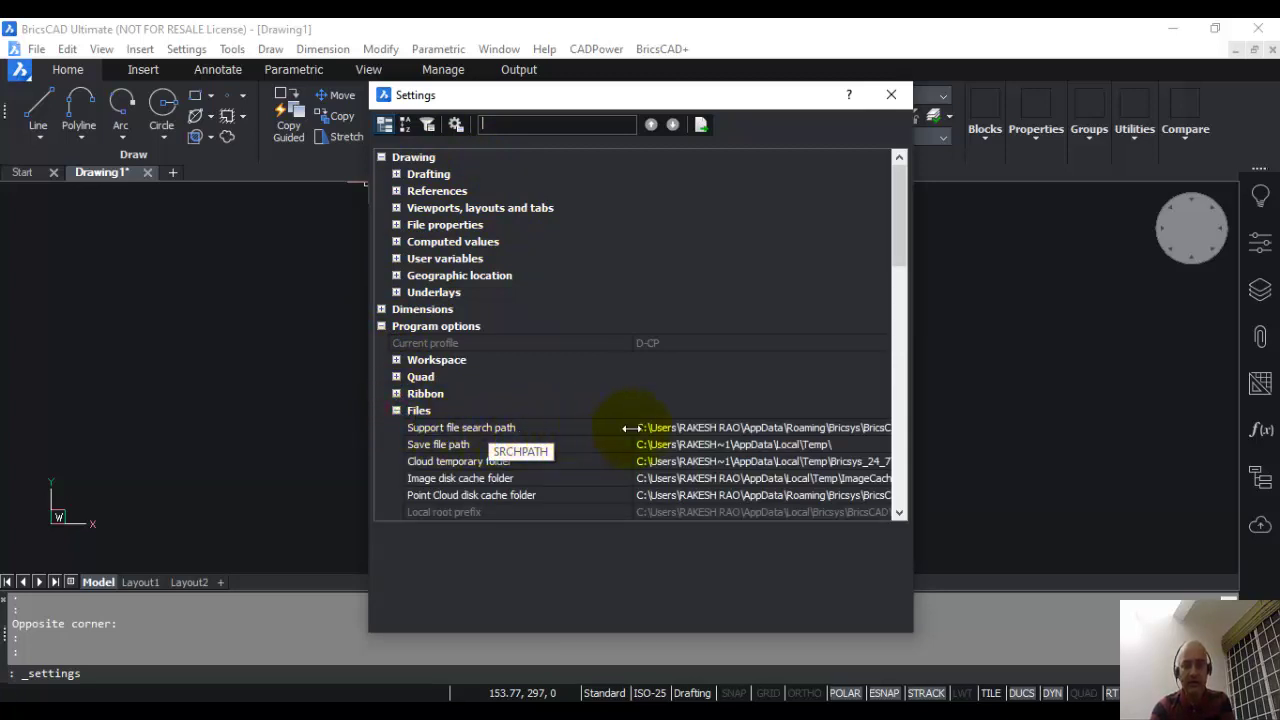
{"action": "left_click", "coordinate": [683, 428]}
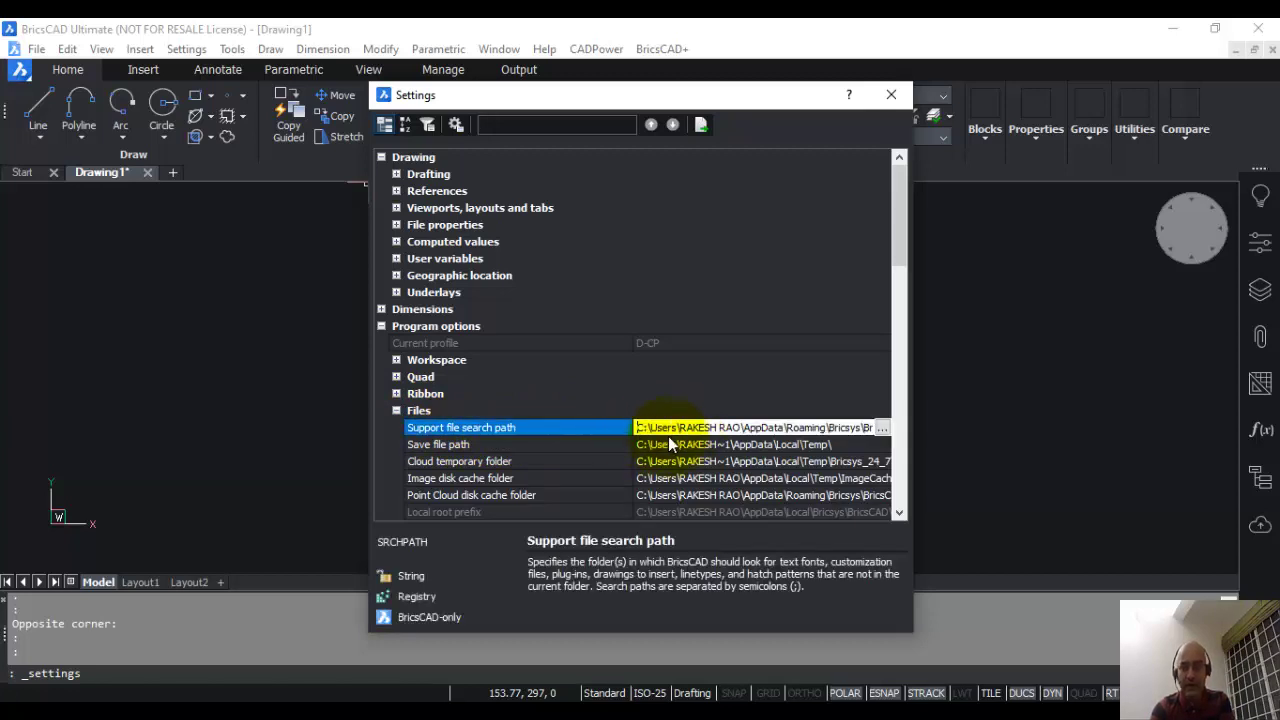
Step: Open the support search Path List, move it aside, and add a blank fifth entry
{"action": "left_click", "coordinate": [881, 428]}
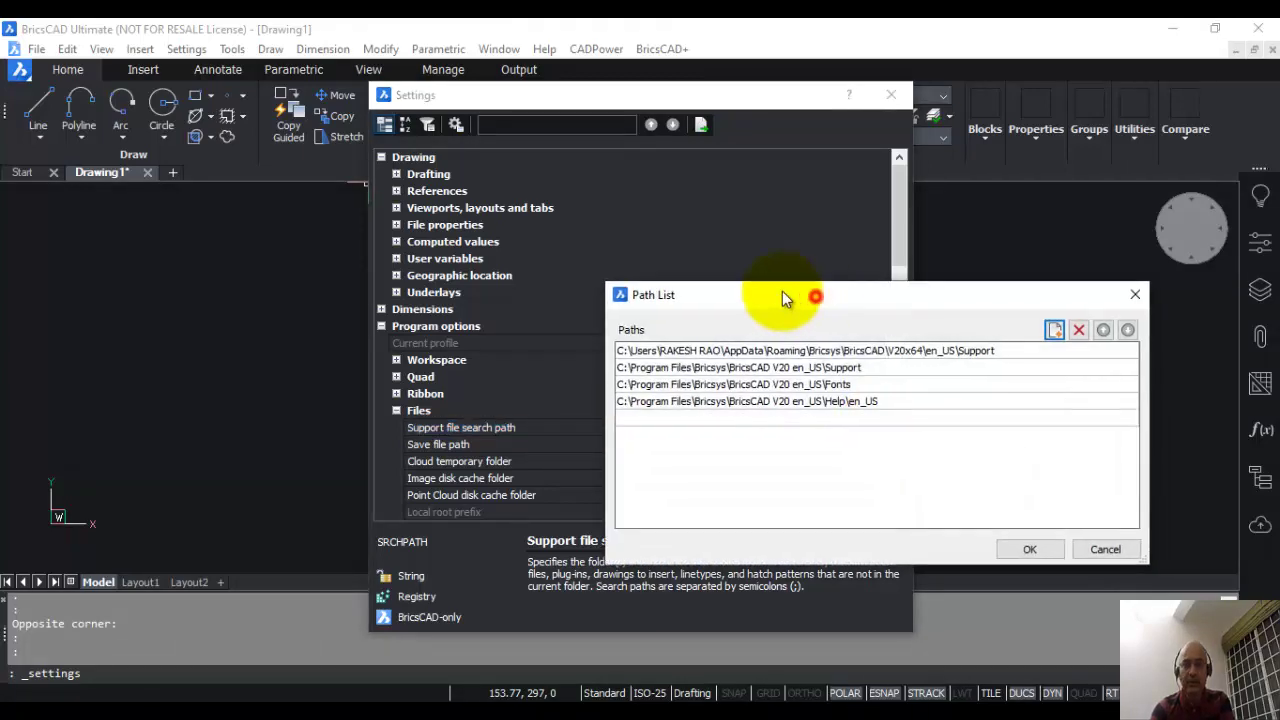
{"action": "left_click_drag", "start_coordinate": [782, 293], "coordinate": [565, 203]}
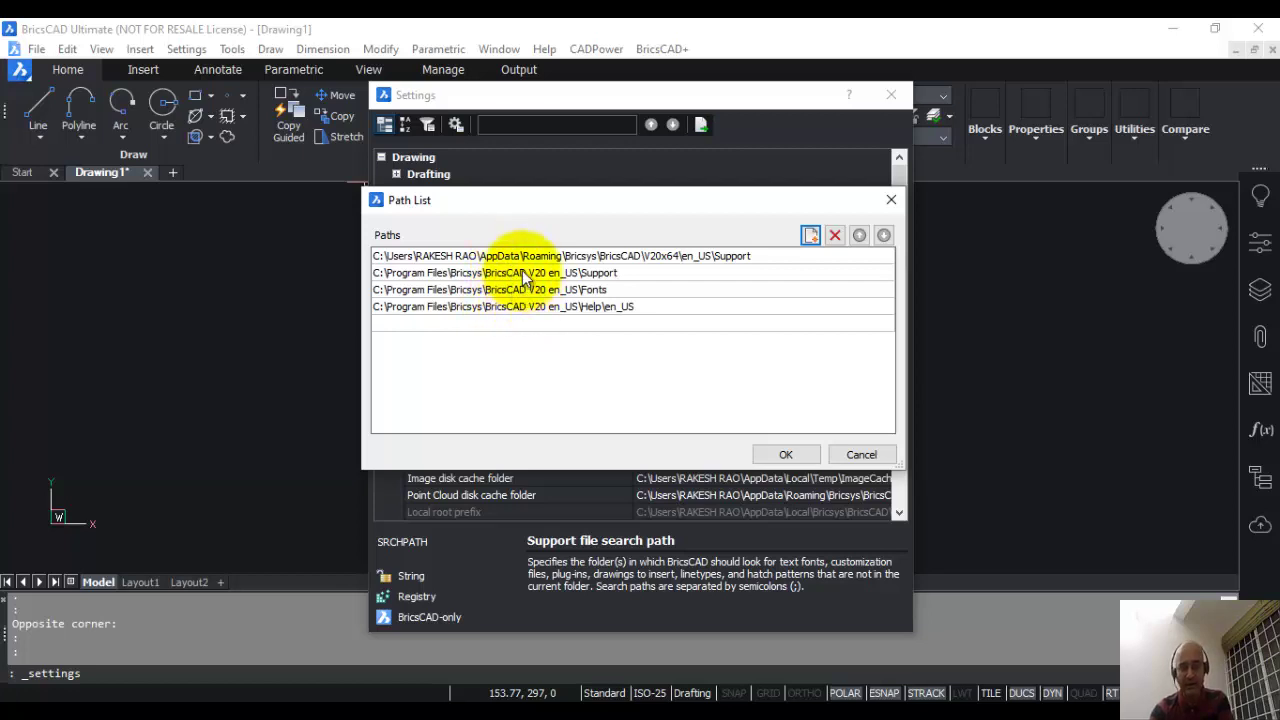
{"action": "left_click", "coordinate": [812, 234]}
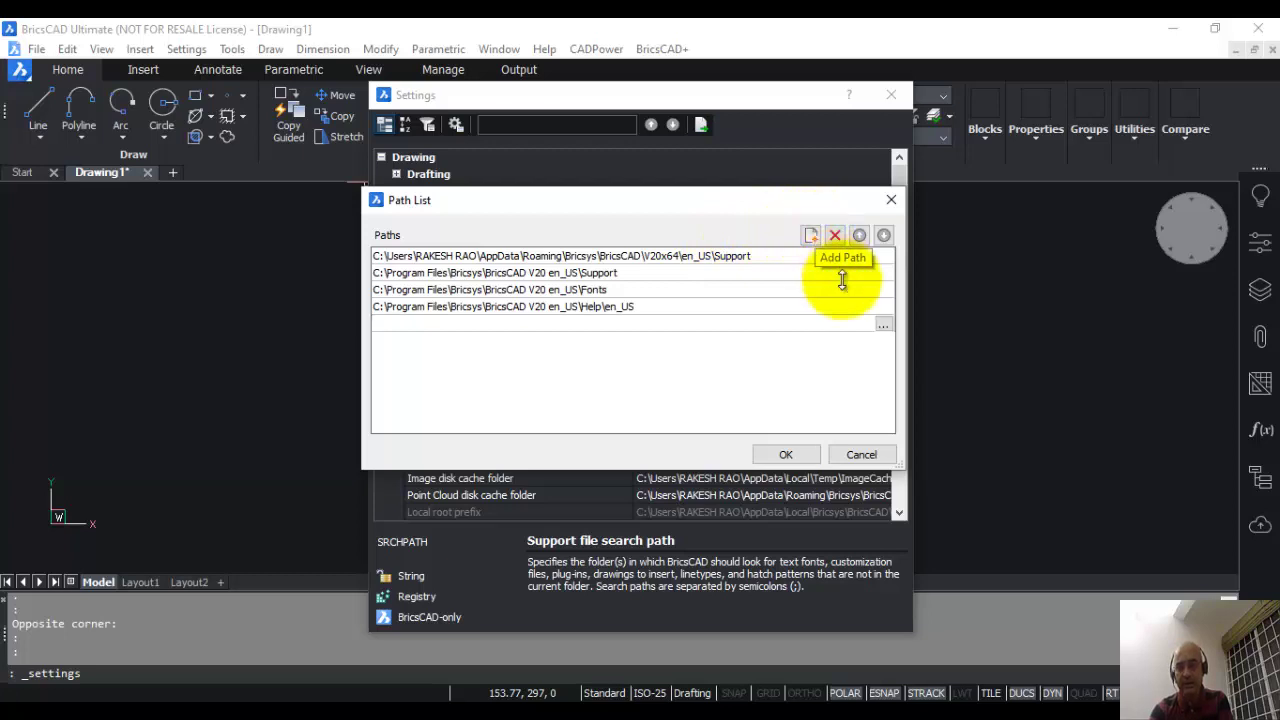
Step: Set the new support path to C:\Program Files\DesignSense\CADPower20_BricsCAD_EN
{"action": "left_click", "coordinate": [884, 323]}
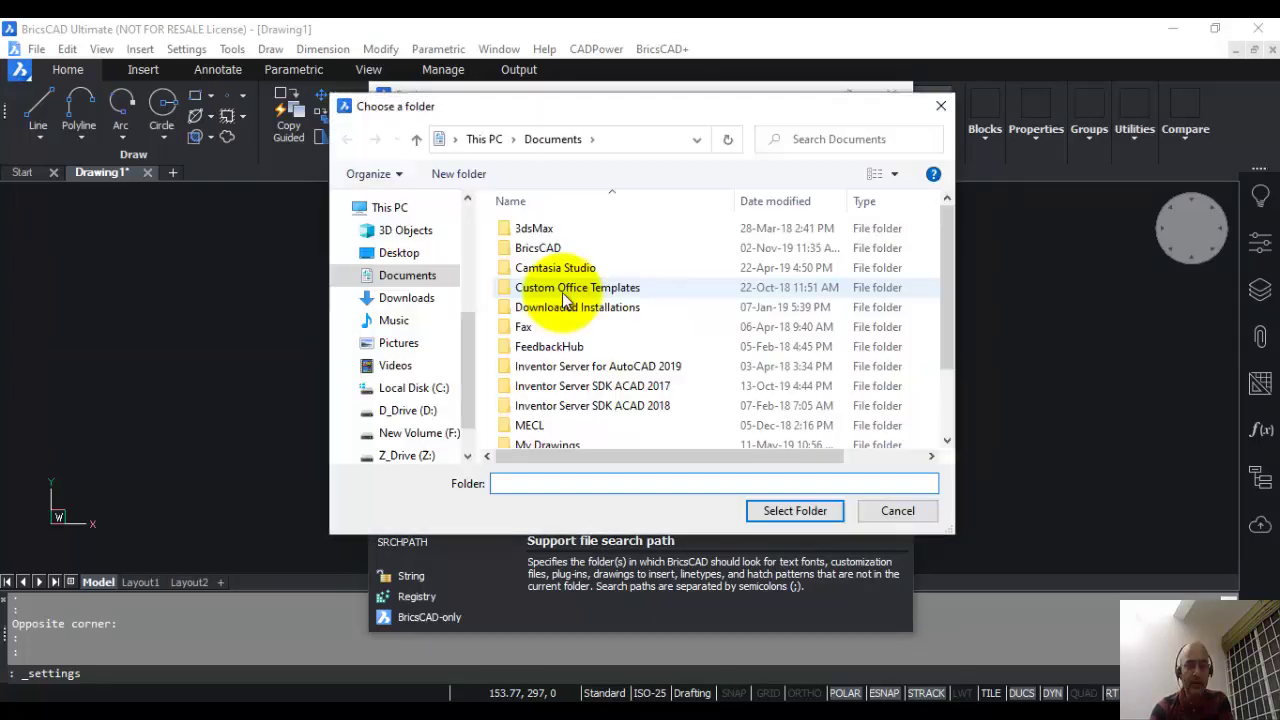
{"action": "left_click", "coordinate": [425, 387]}
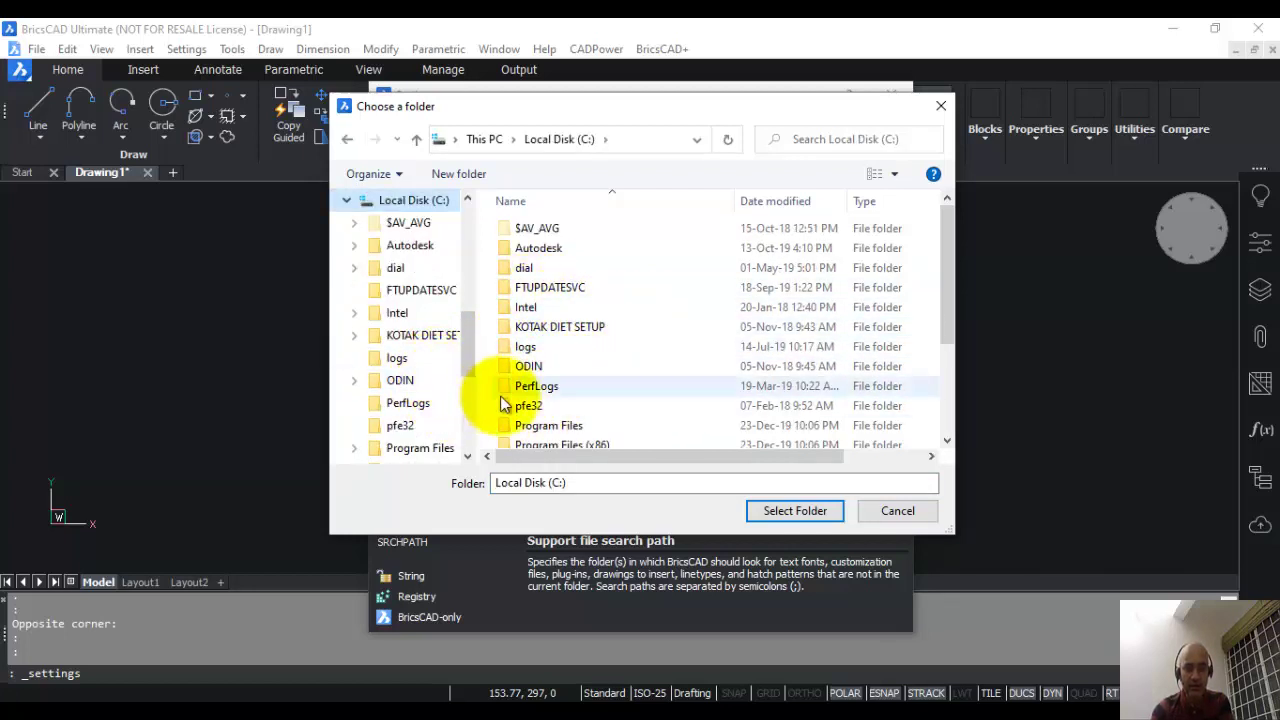
{"action": "double_click", "coordinate": [534, 425]}
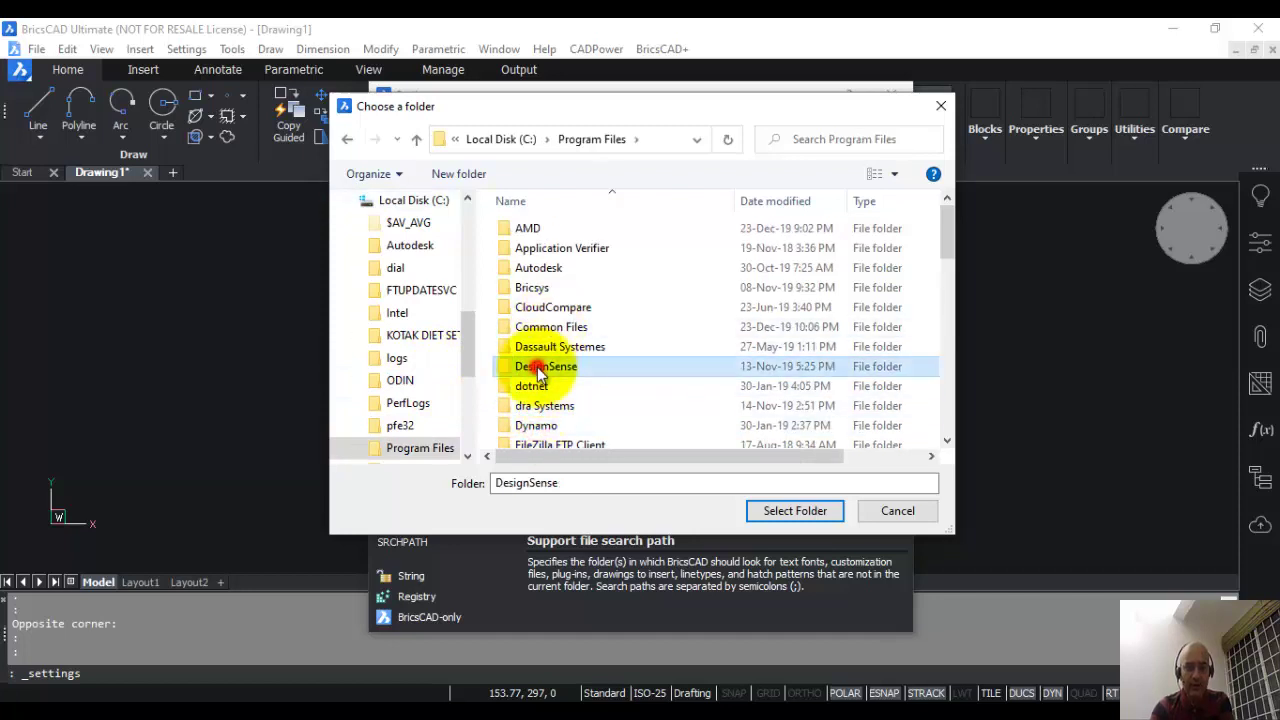
{"action": "double_click", "coordinate": [546, 366]}
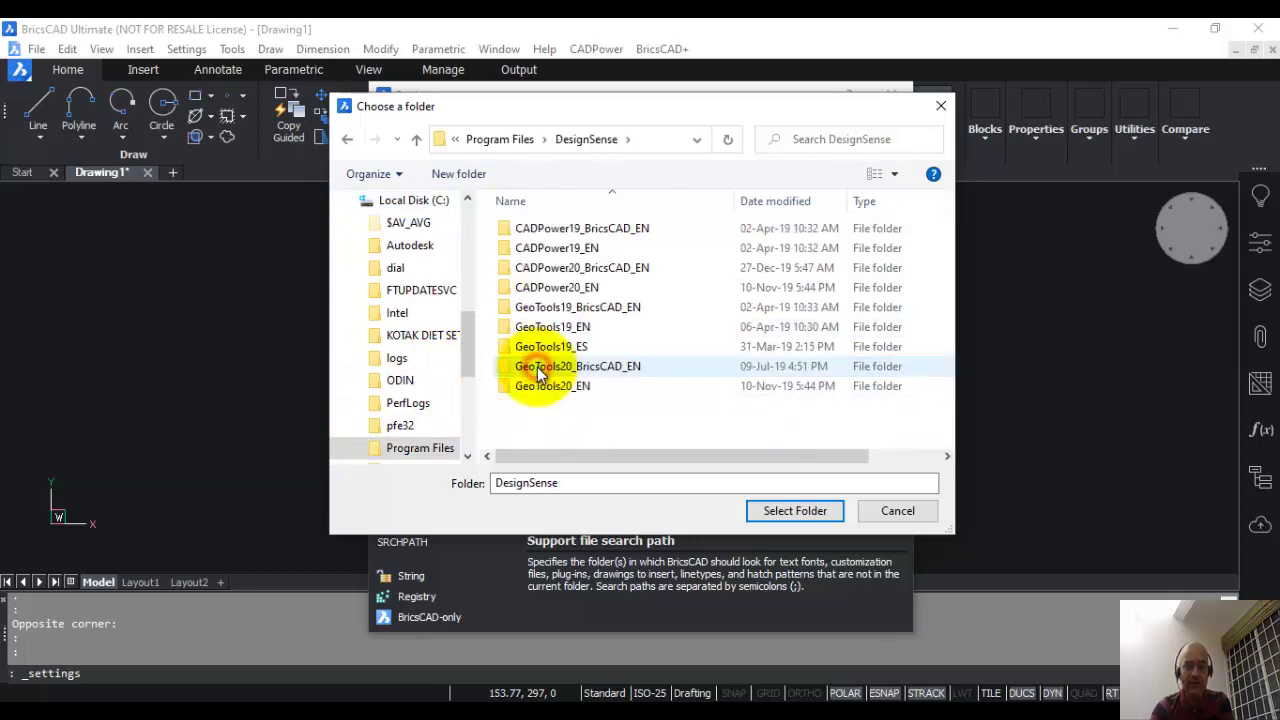
{"action": "double_click", "coordinate": [565, 267]}
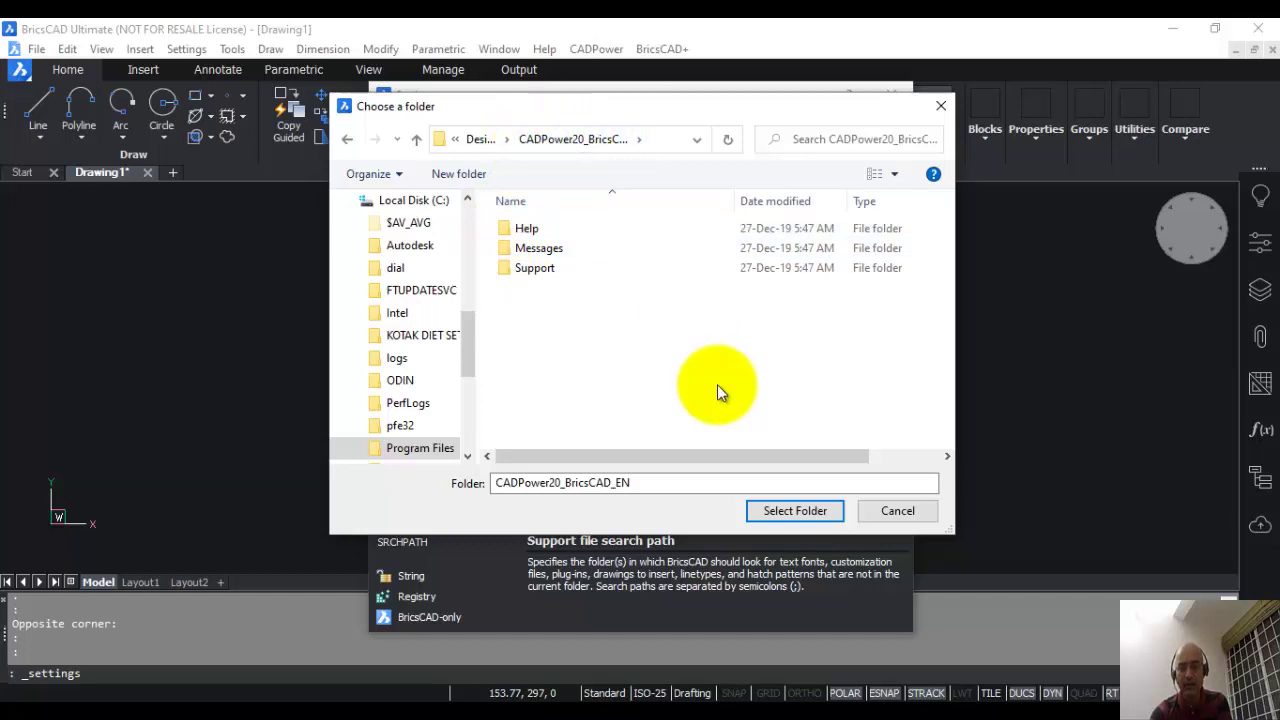
{"action": "left_click", "coordinate": [794, 511]}
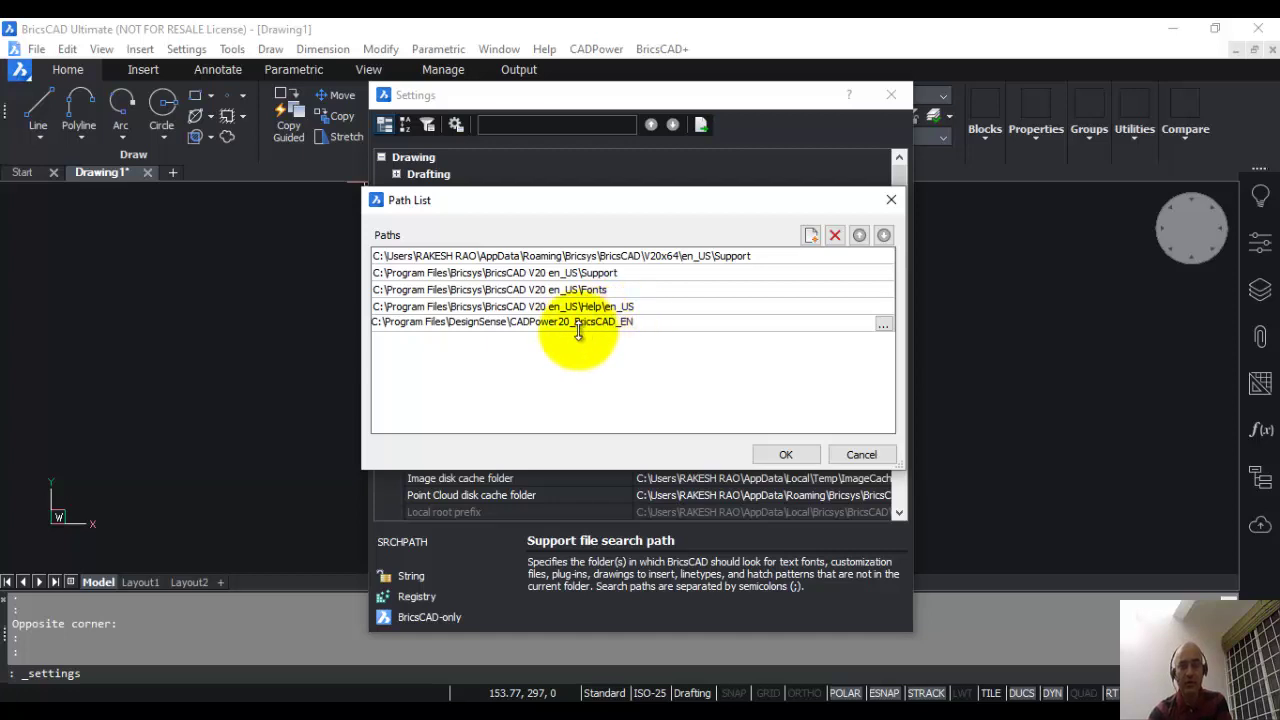
Step: Move the CADPower folder to the top of the support file search path and close Settings
{"action": "left_click", "coordinate": [576, 322]}
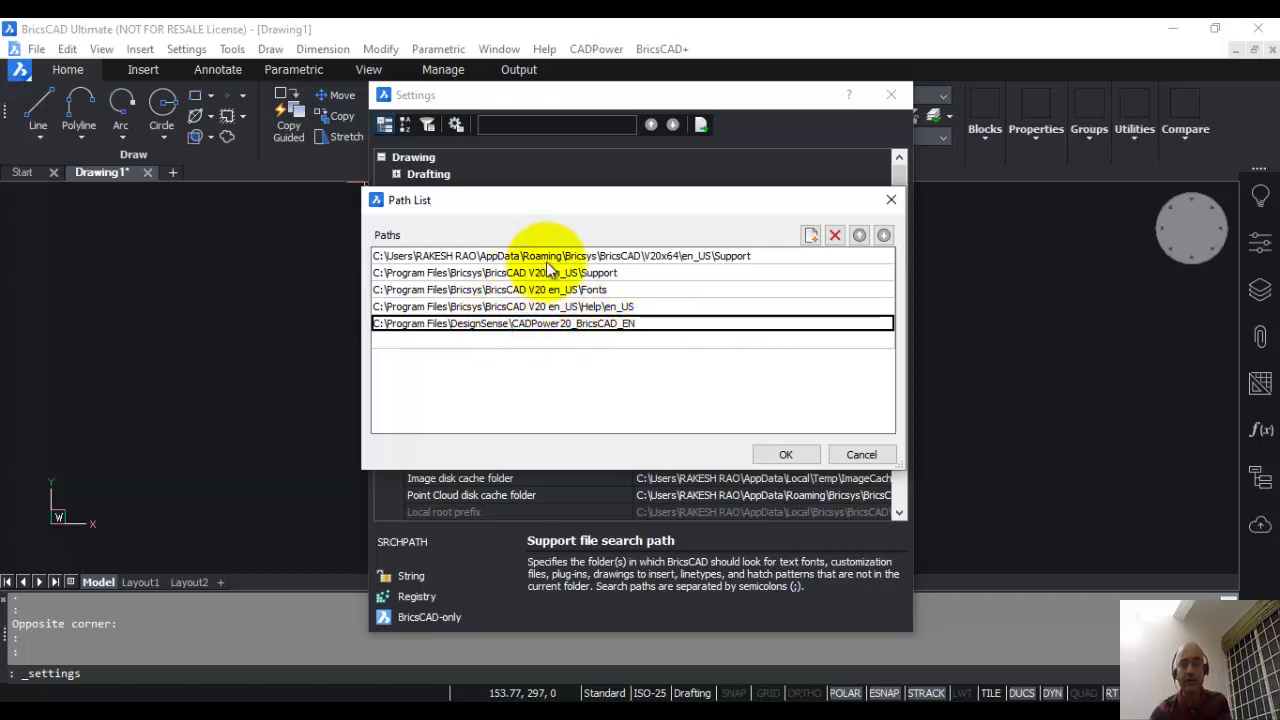
{"action": "left_click", "coordinate": [600, 309]}
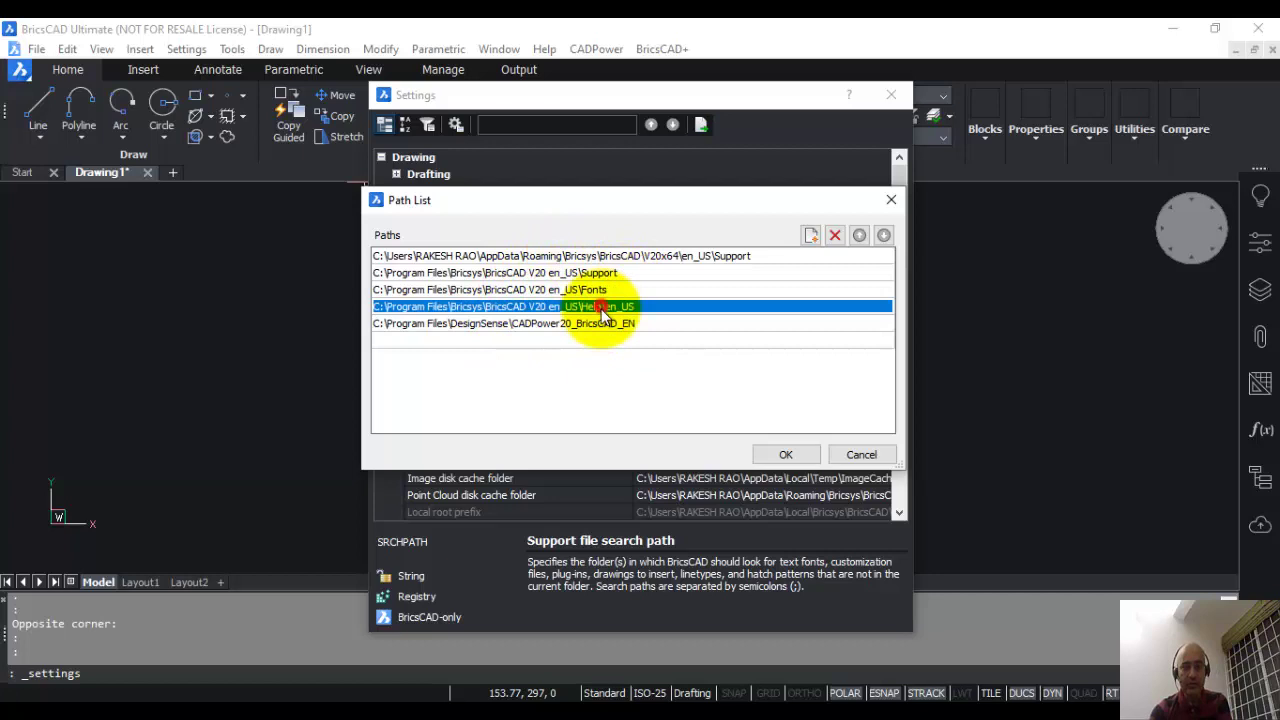
{"action": "left_click", "coordinate": [600, 323]}
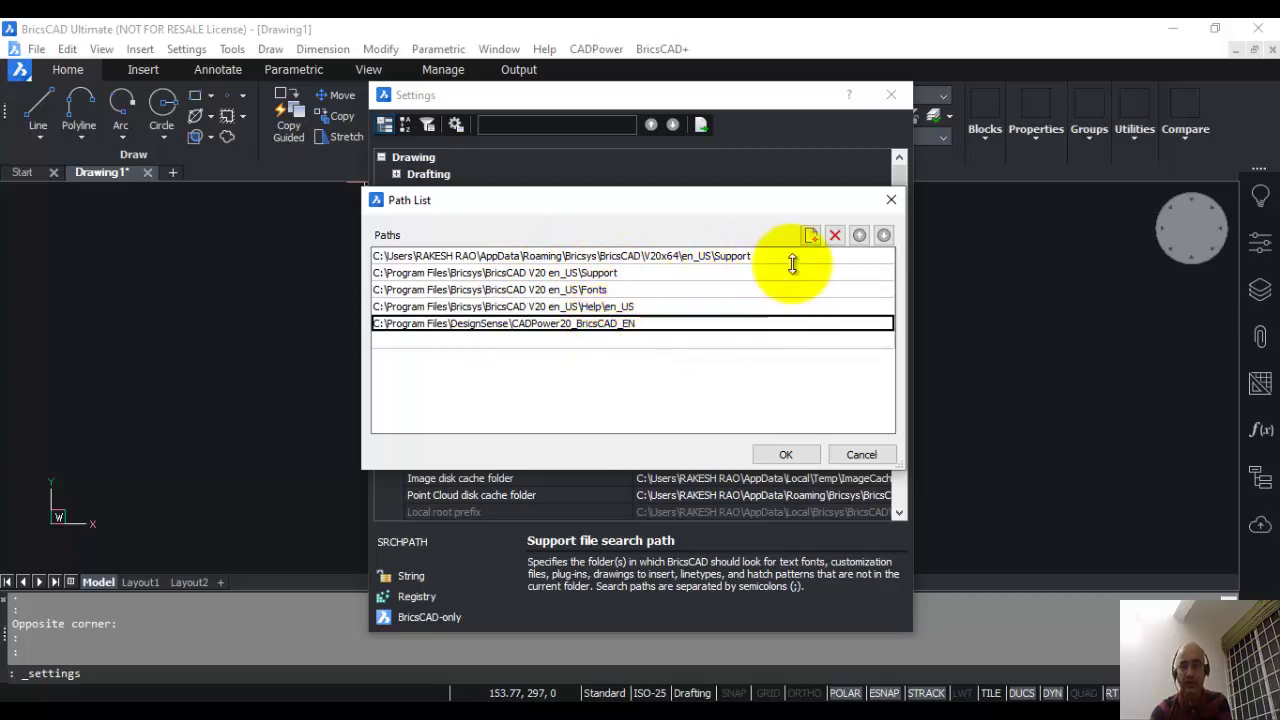
{"action": "left_click", "coordinate": [858, 234]}
{"action": "left_click", "coordinate": [857, 232]}
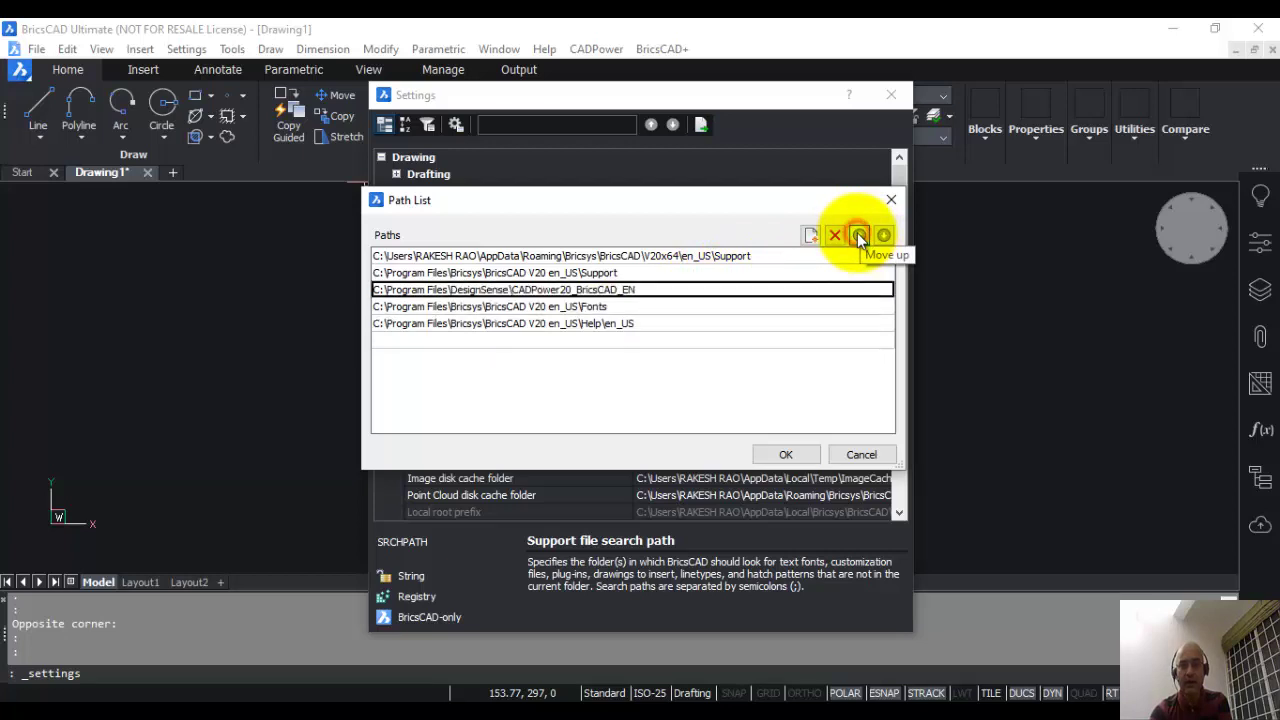
{"action": "left_click", "coordinate": [857, 232]}
{"action": "left_click", "coordinate": [857, 232]}
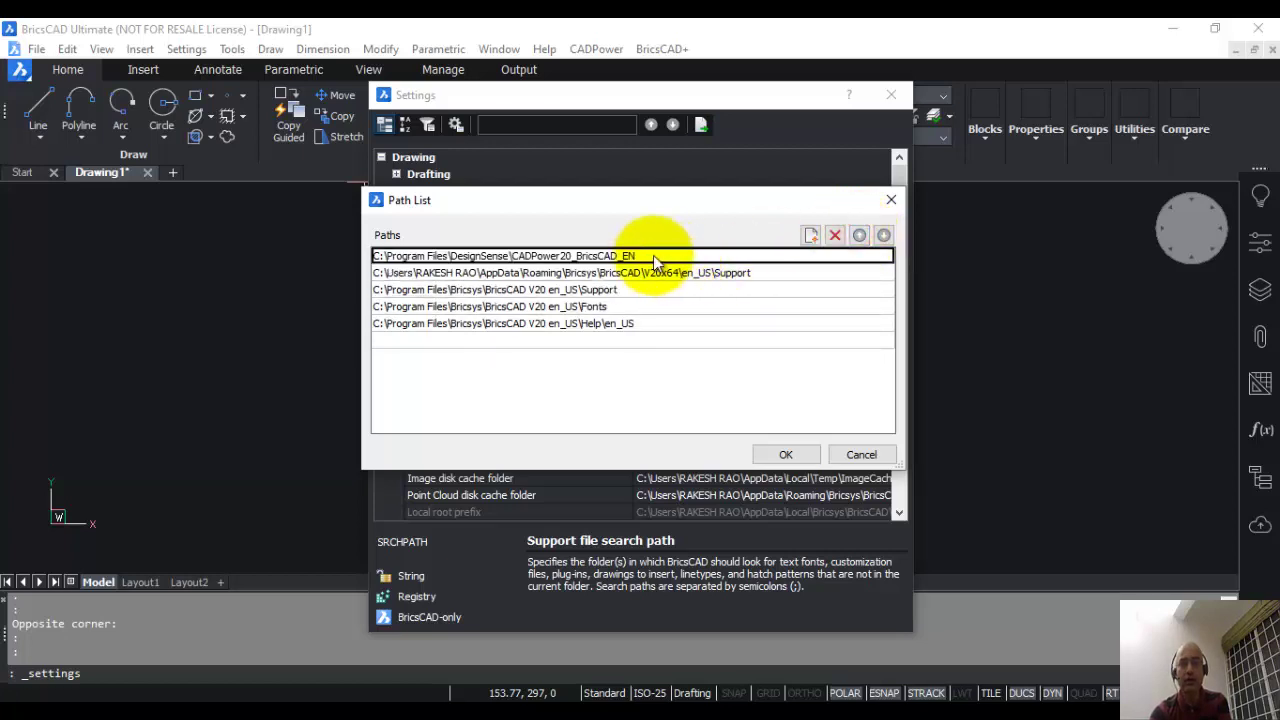
{"action": "left_click", "coordinate": [786, 454]}
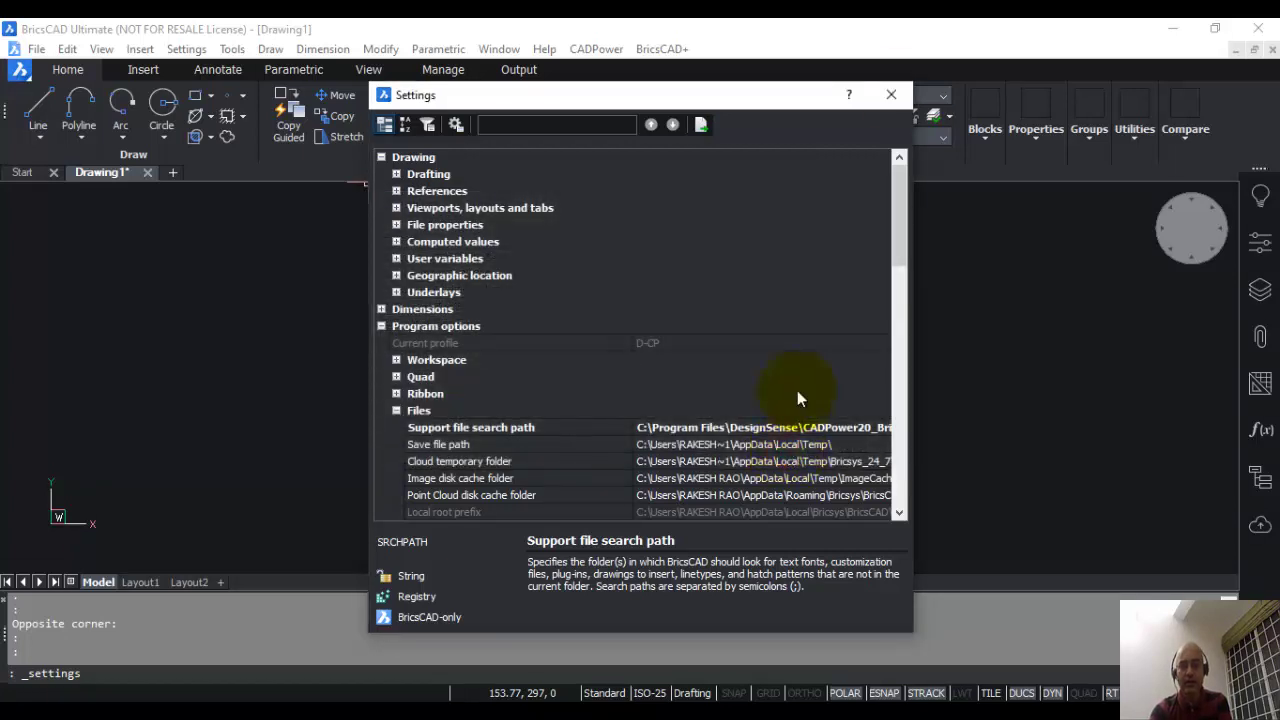
{"action": "left_click", "coordinate": [892, 94]}
Step: Quit BricsCAD without saving, relaunch it in the Drafting workspace and start a new drawing
{"action": "left_click", "coordinate": [1258, 28]}
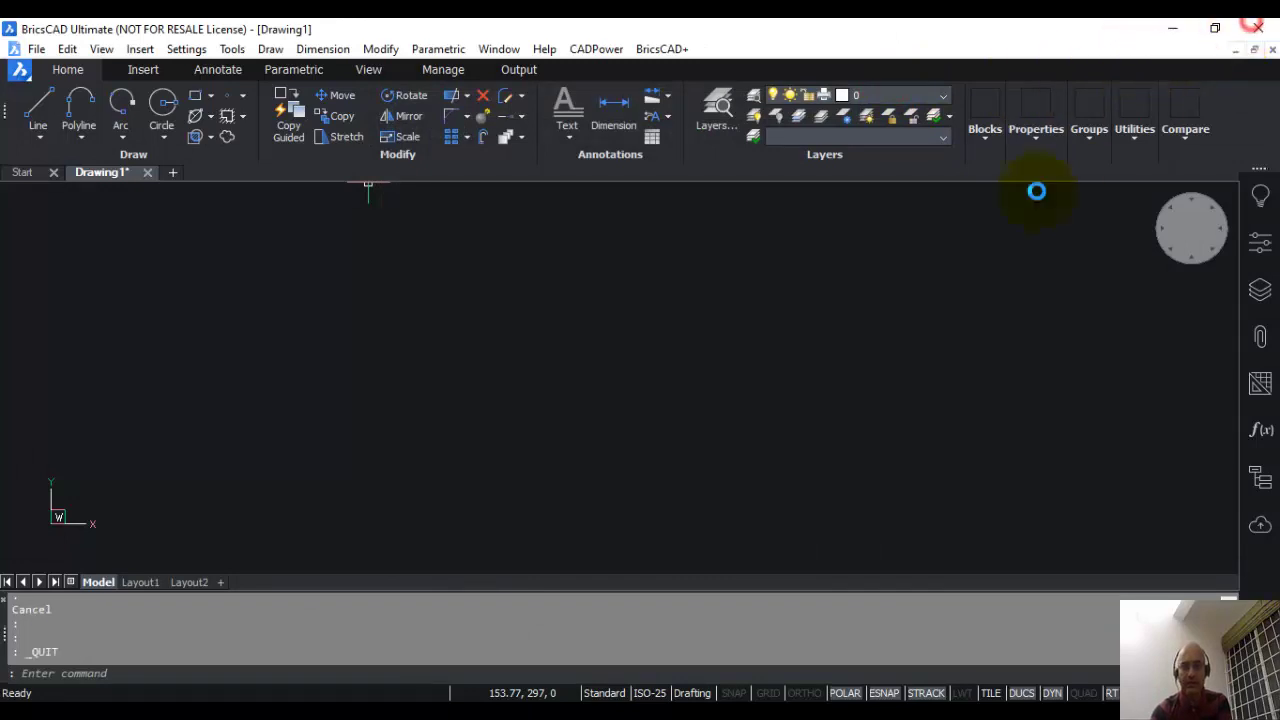
{"action": "left_click", "coordinate": [686, 363]}
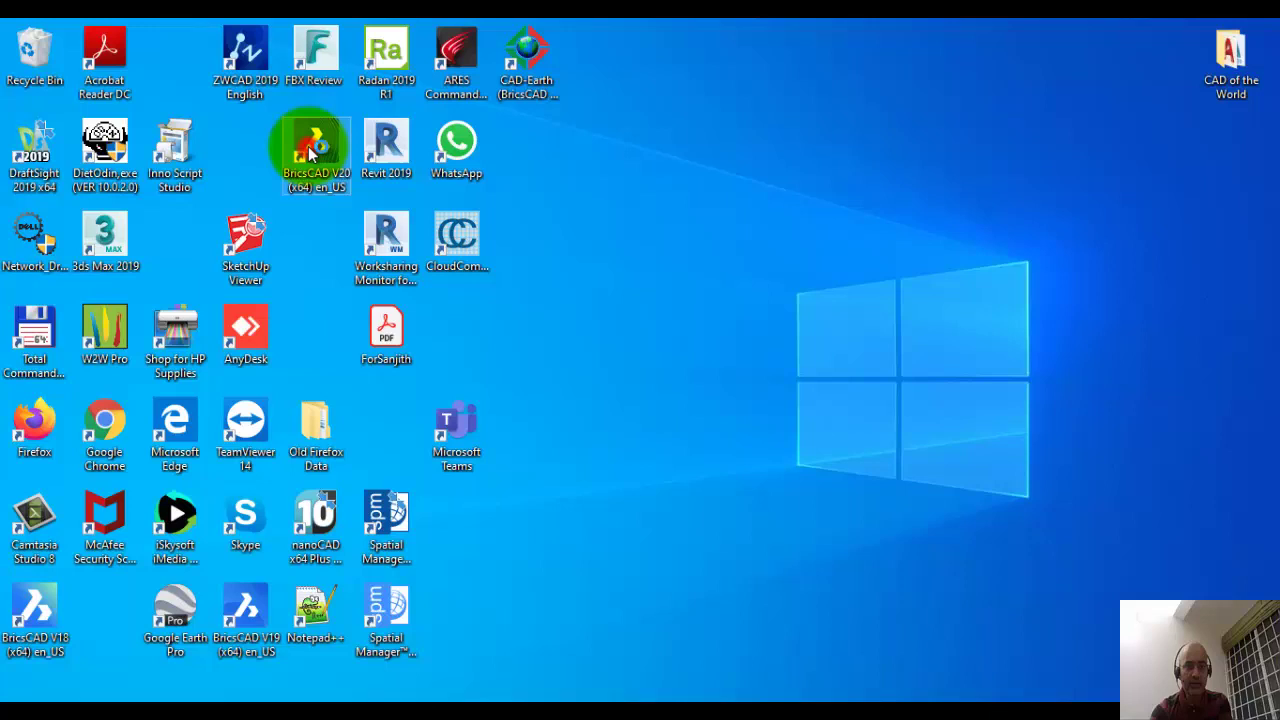
{"action": "left_click", "coordinate": [630, 252]}
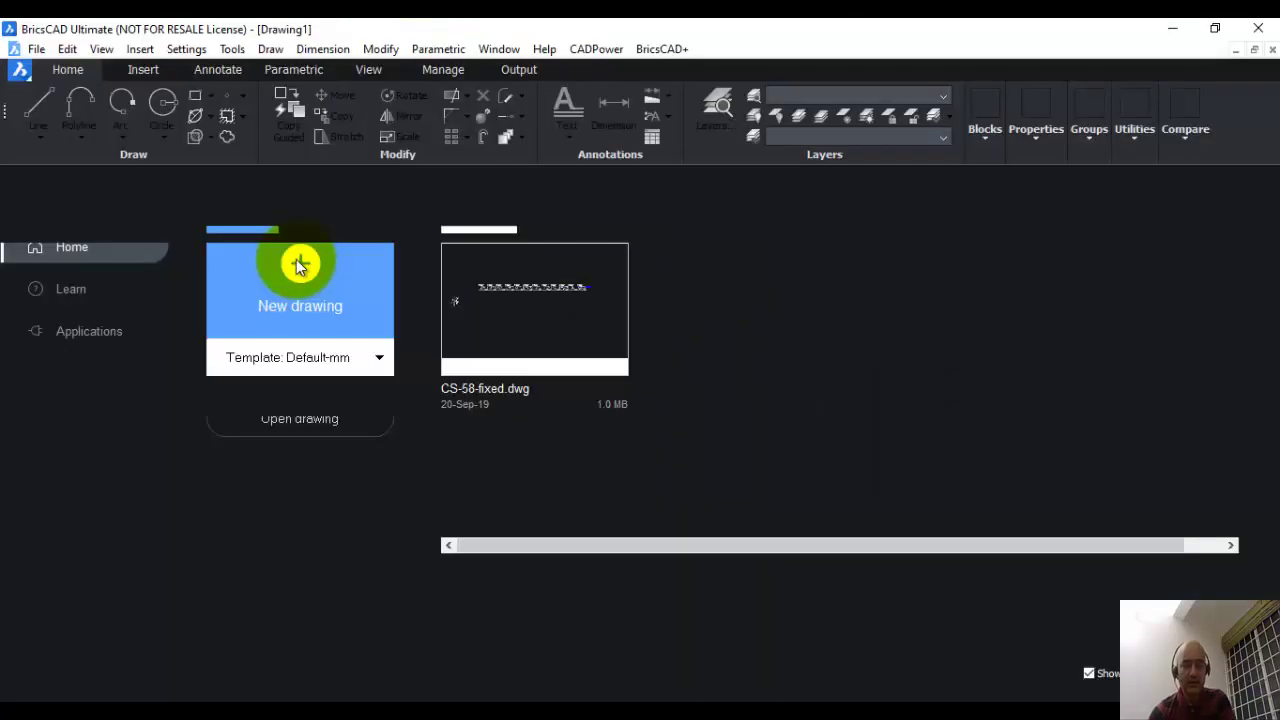
{"action": "left_click", "coordinate": [298, 262]}
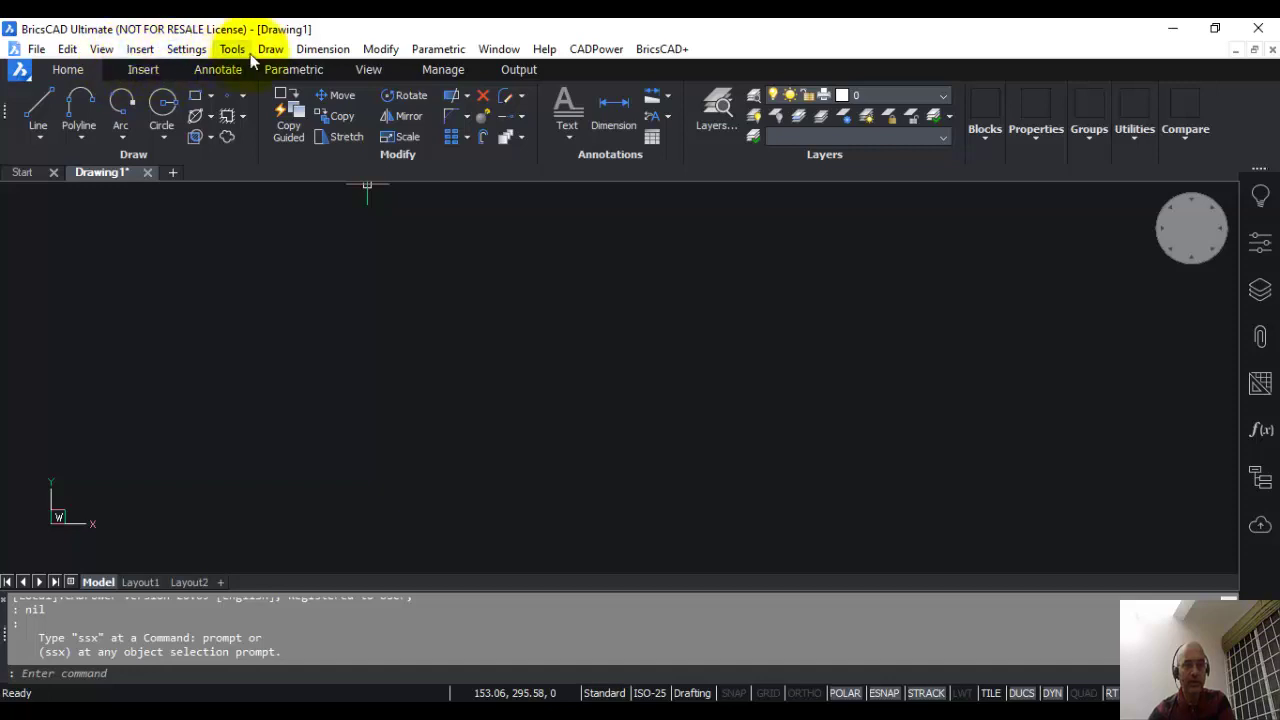
{"action": "left_click", "coordinate": [659, 49]}
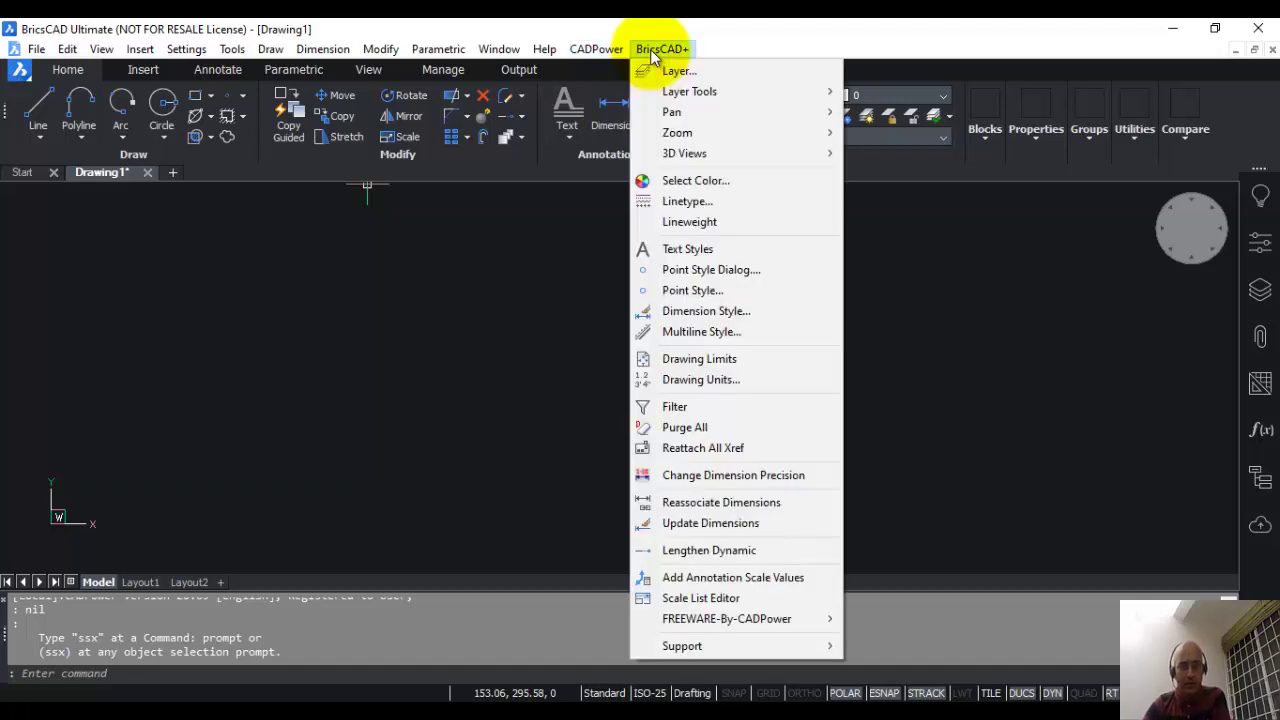
{"action": "left_click", "coordinate": [186, 49]}
{"action": "left_click", "coordinate": [188, 74]}
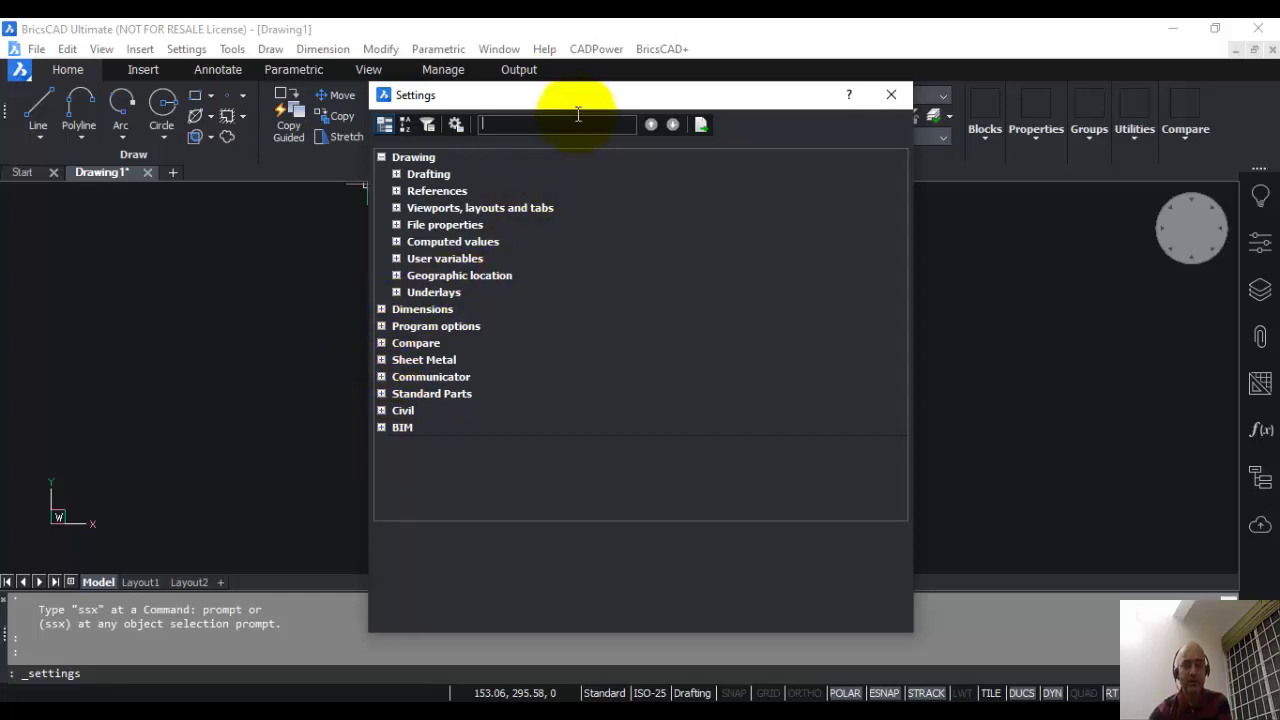
{"action": "left_click", "coordinate": [891, 94]}
{"action": "left_click", "coordinate": [606, 49]}
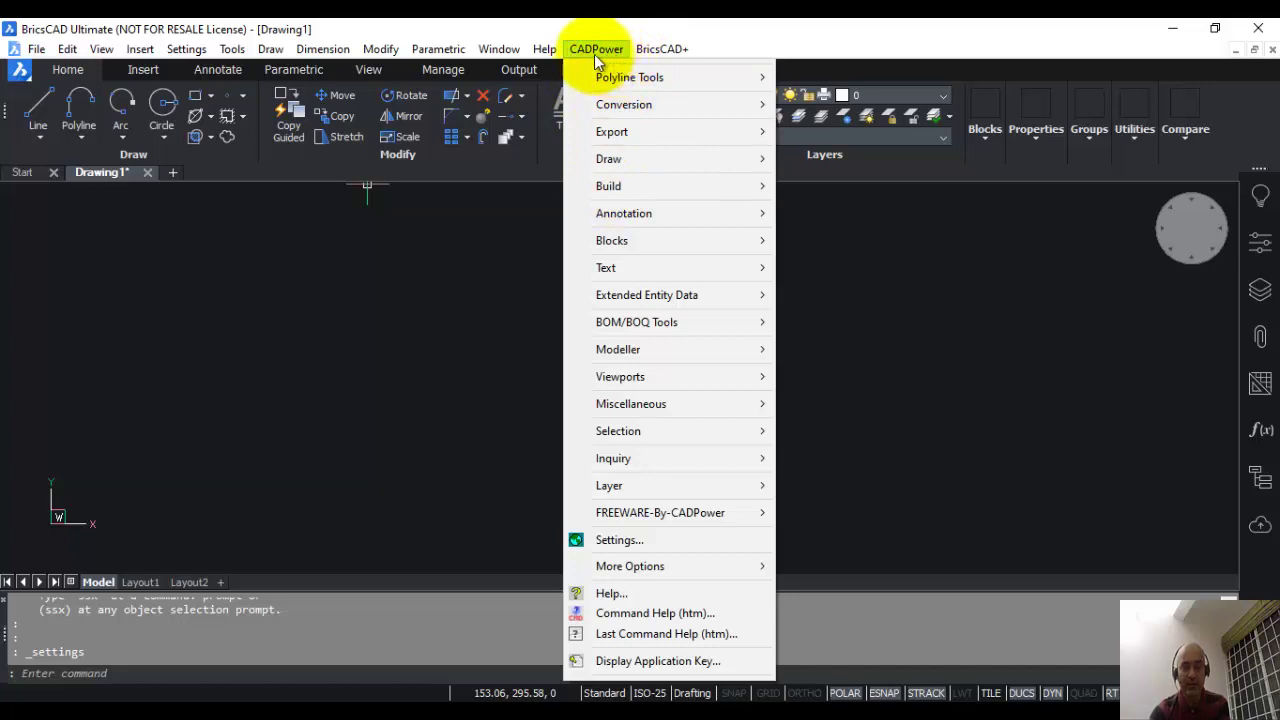
{"action": "left_click", "coordinate": [200, 50]}
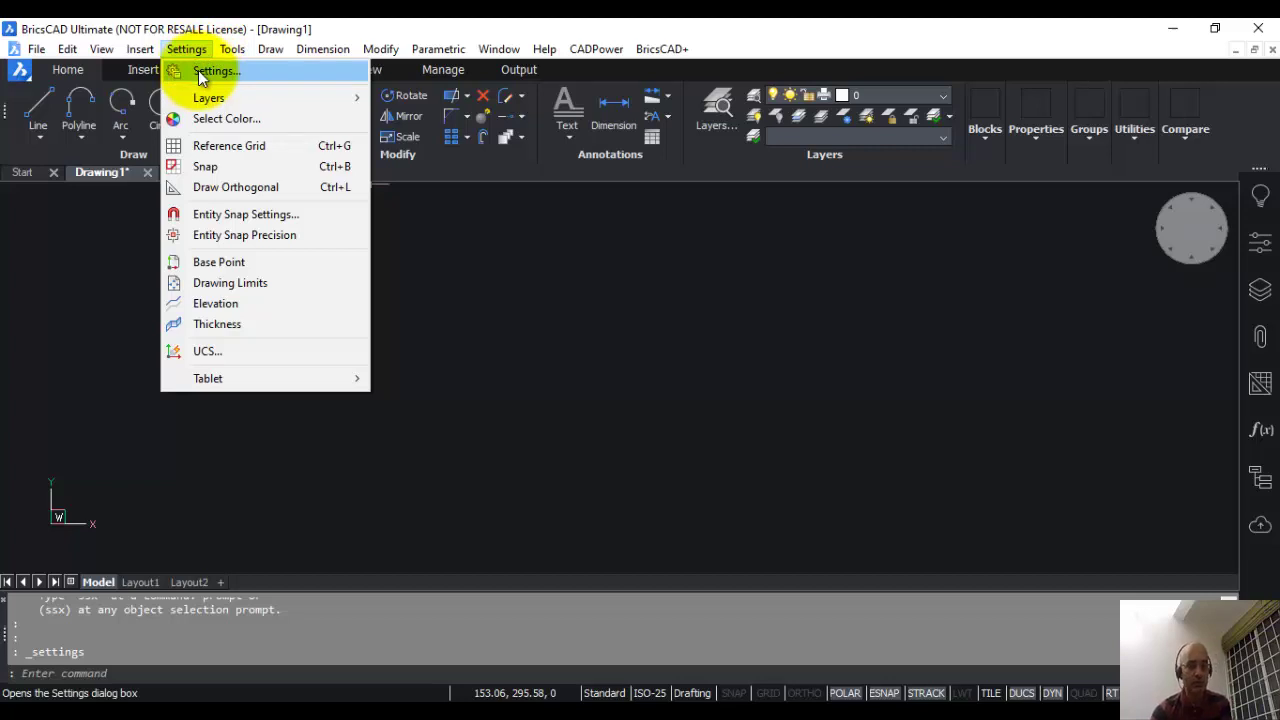
{"action": "left_click", "coordinate": [516, 258]}
{"action": "left_click", "coordinate": [415, 328]}
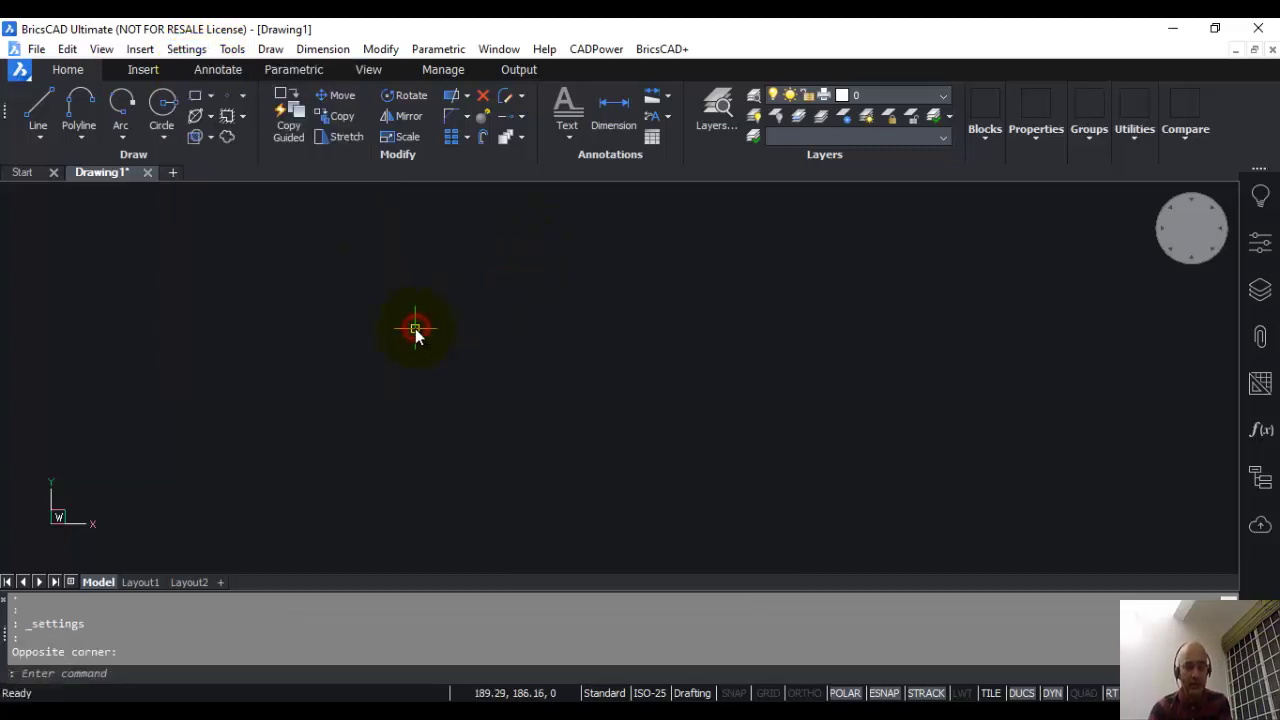
{"action": "left_click", "coordinate": [93, 673]}
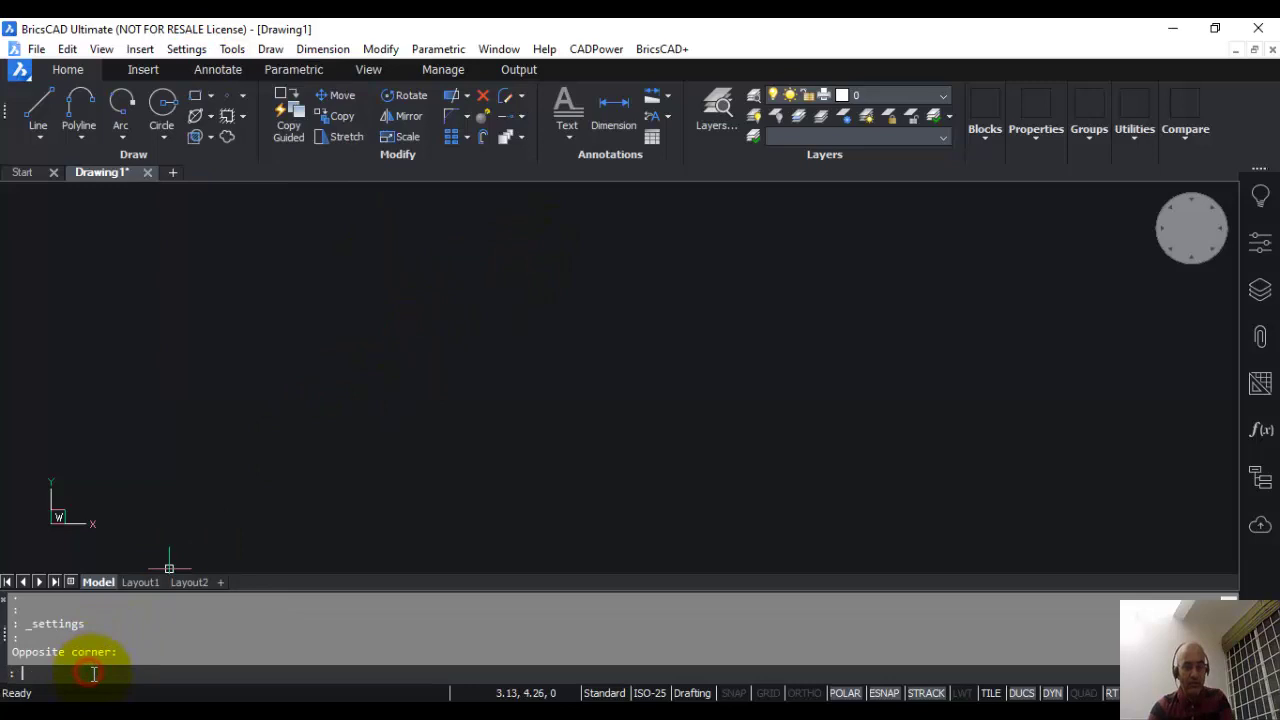
{"action": "type", "text": "cp"}
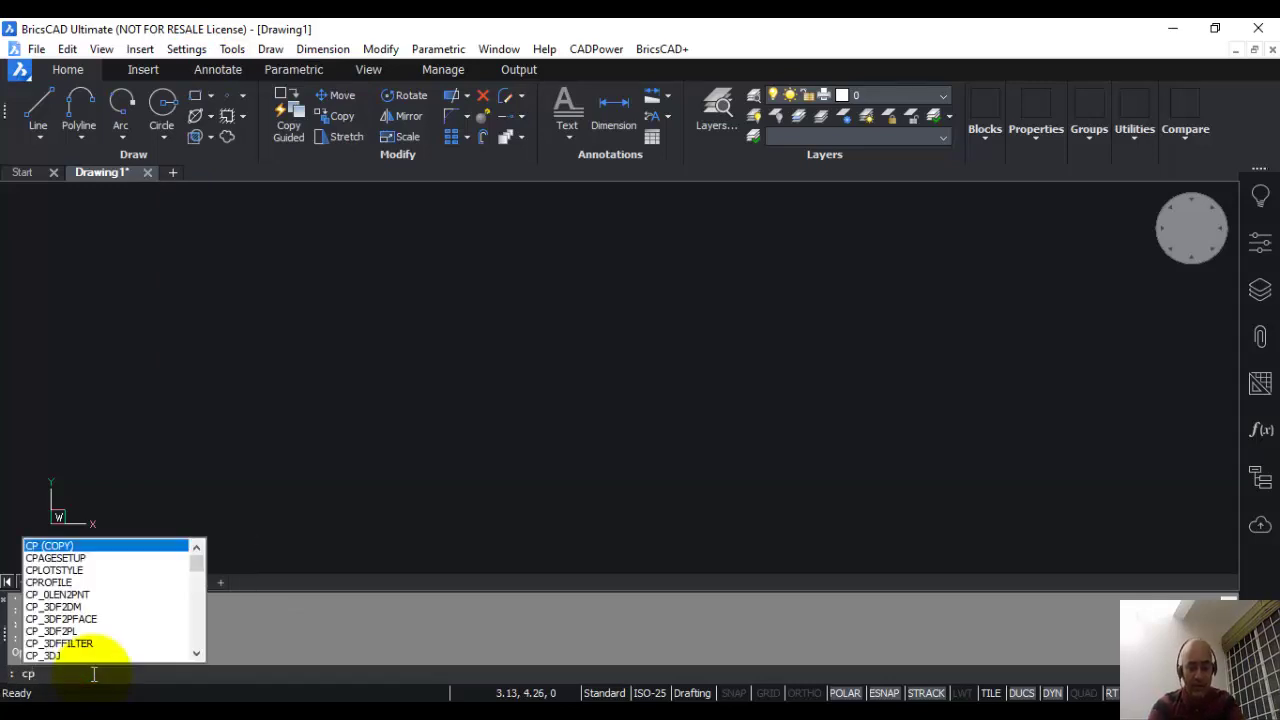
{"action": "type", "text": "_0LEN2PNT"}
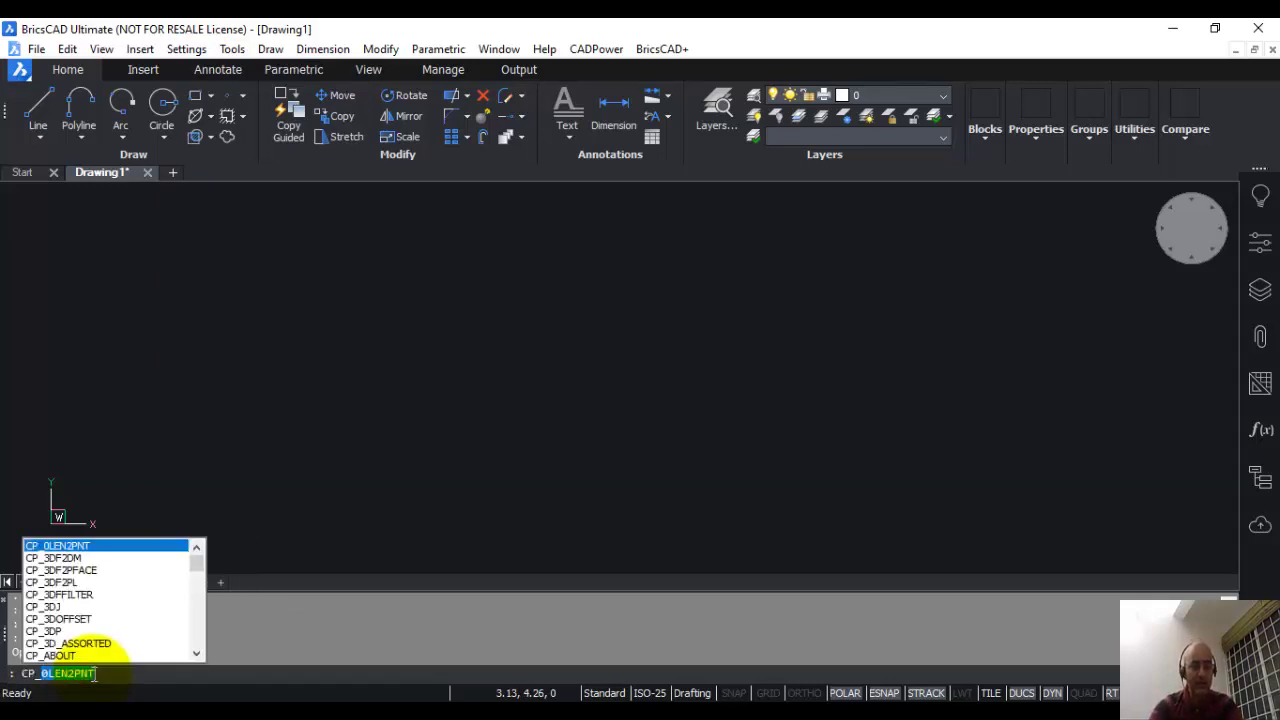
{"action": "left_click_drag", "start_coordinate": [193, 561], "coordinate": [206, 569]}
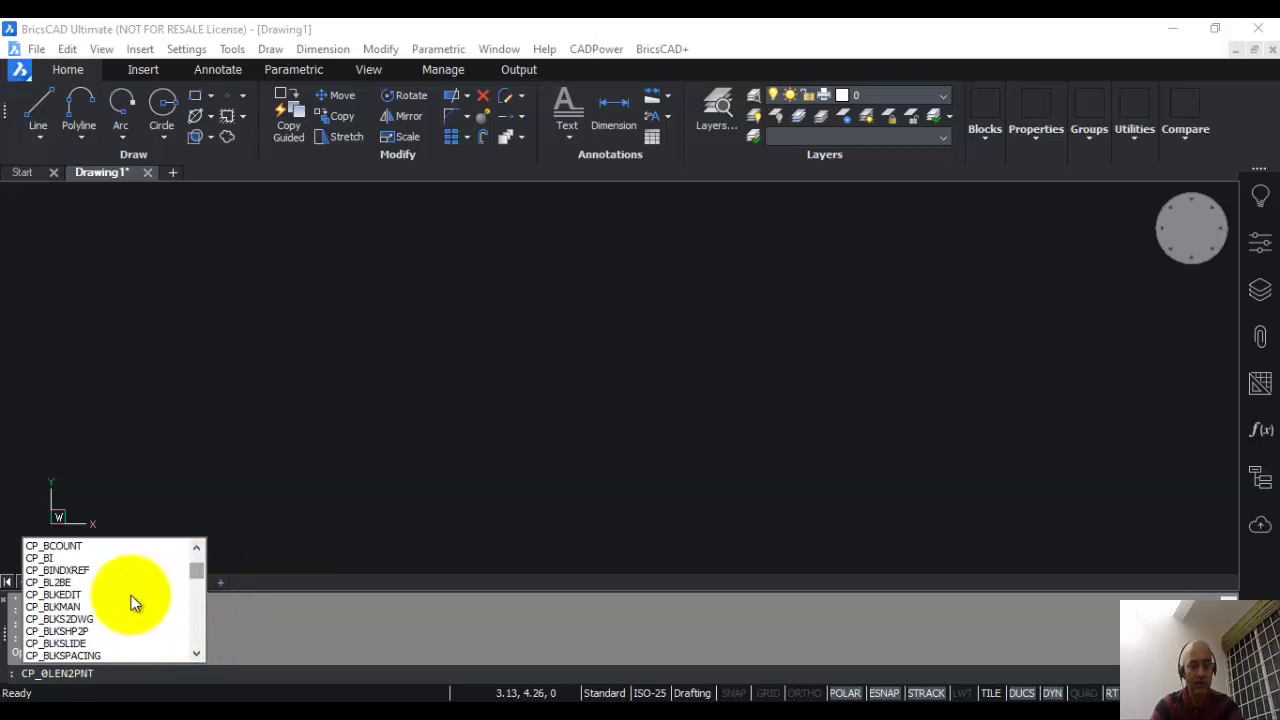
{"action": "left_click", "coordinate": [57, 546]}
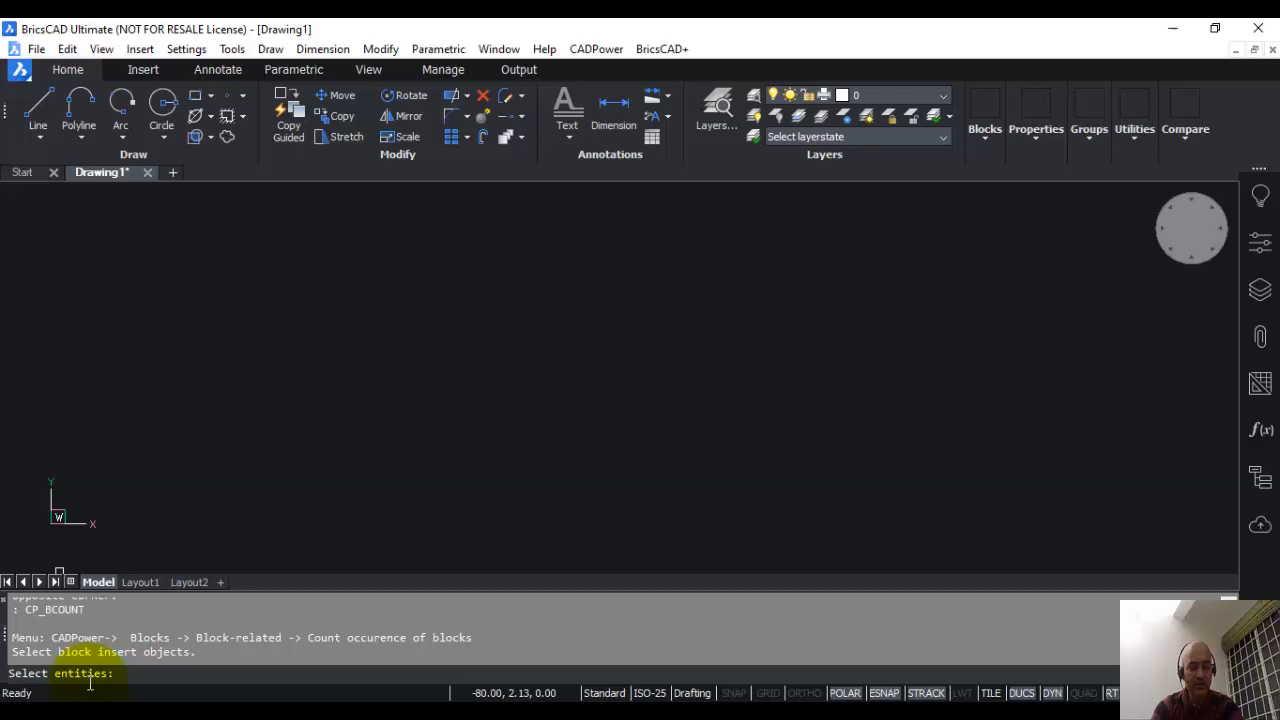
{"action": "key", "text": "Escape"}
{"action": "key", "text": "Escape"}
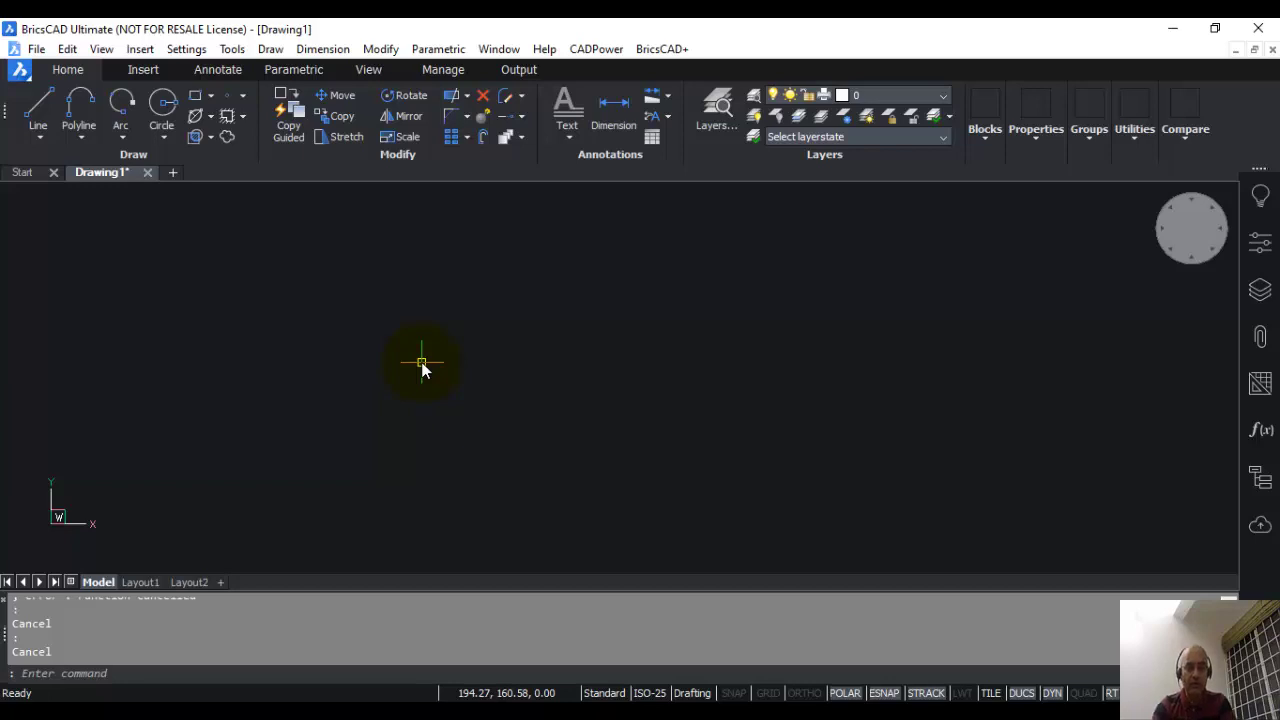
Step: Run CADPower's Display Application Key and dismiss the message to see the key in Prompt History
{"action": "left_click", "coordinate": [586, 49]}
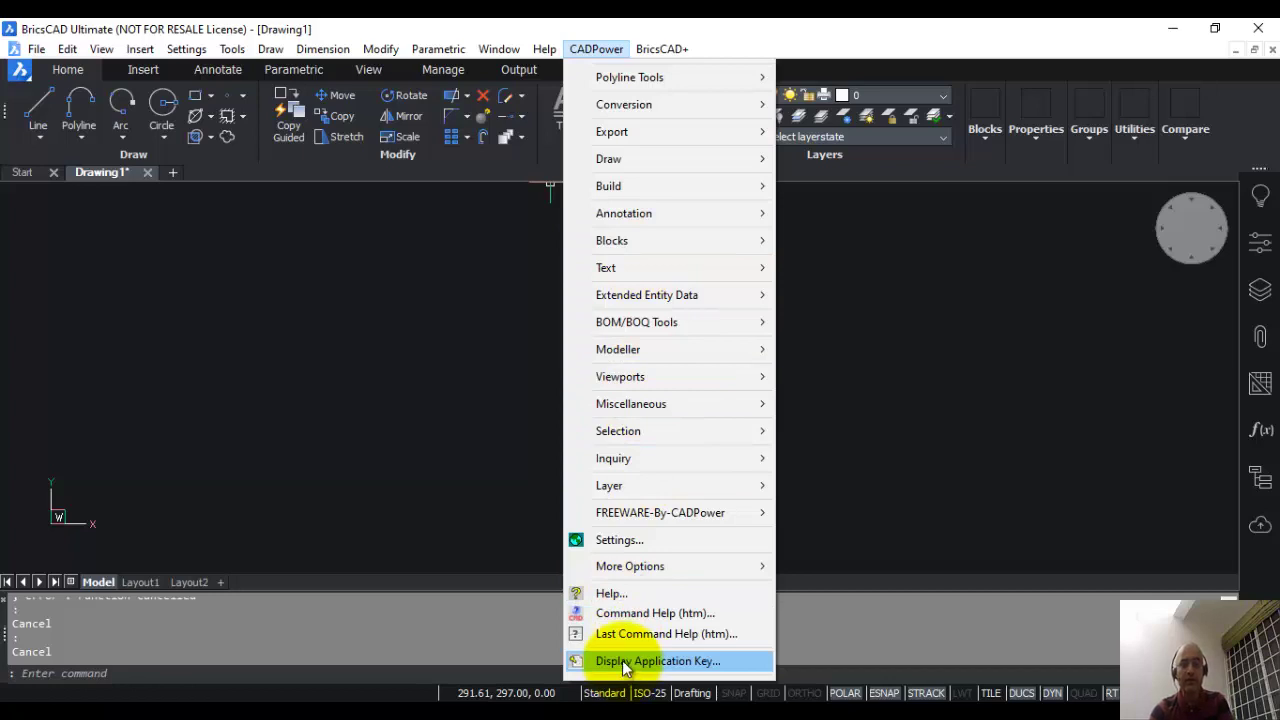
{"action": "left_click", "coordinate": [622, 660]}
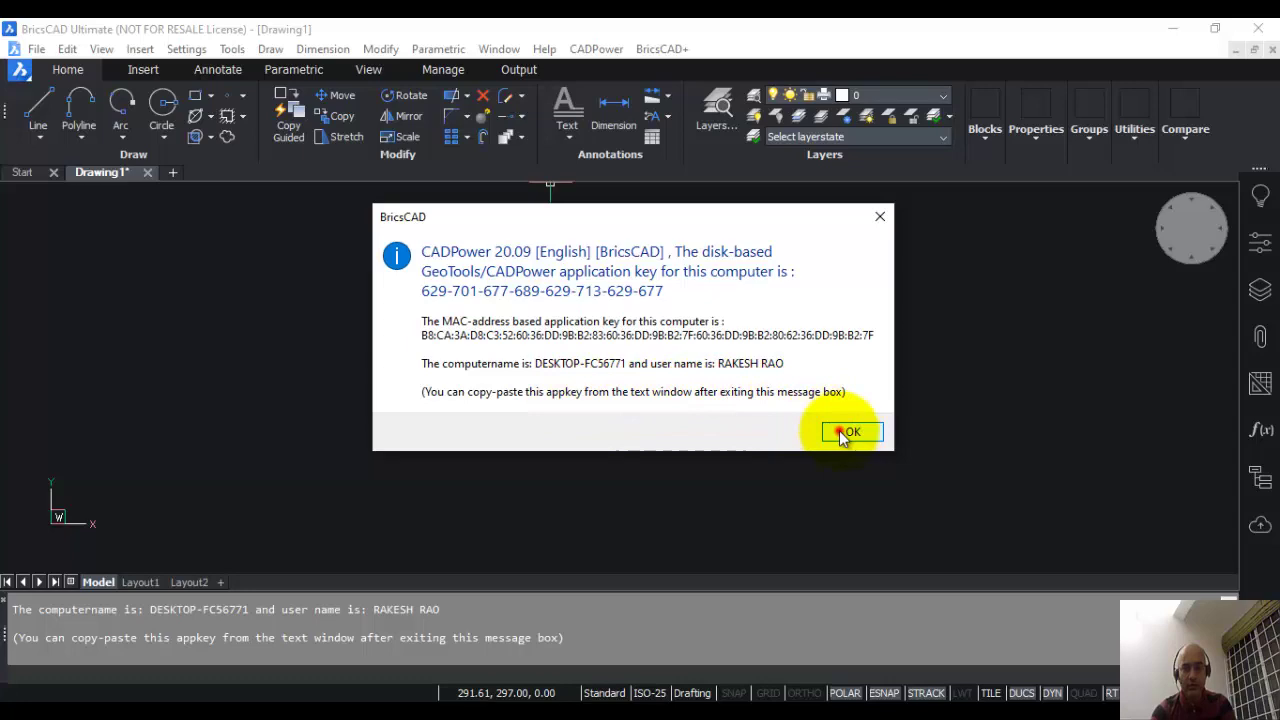
{"action": "left_click", "coordinate": [840, 431]}
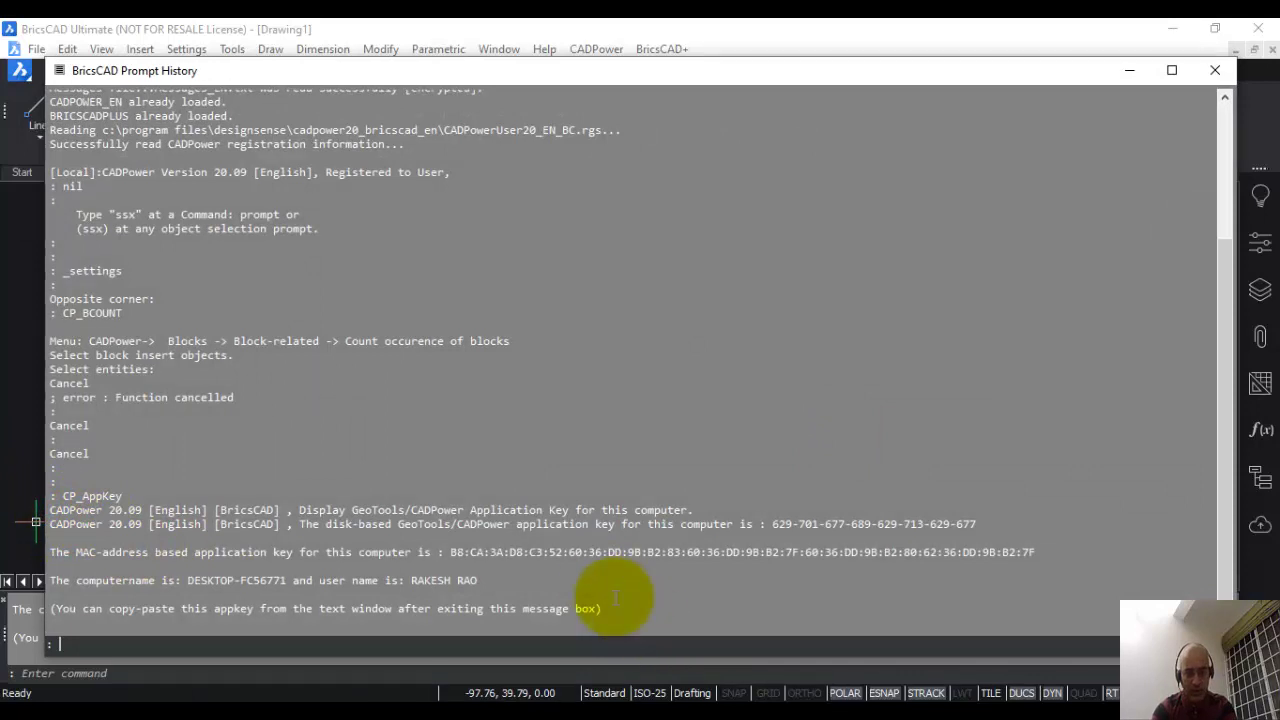
Step: Select and copy all the CP_AppKey output lines in Prompt History, then close it with F2
{"action": "mouse_move", "coordinate": [603, 567]}
{"action": "left_mouse_down"}
{"action": "mouse_move", "coordinate": [136, 497]}
{"action": "mouse_move", "coordinate": [150, 420]}
{"action": "left_mouse_up"}
{"action": "left_click", "coordinate": [78, 478]}
{"action": "left_click_drag", "start_coordinate": [63, 496], "coordinate": [633, 612]}
{"action": "key", "text": "ctrl+c"}
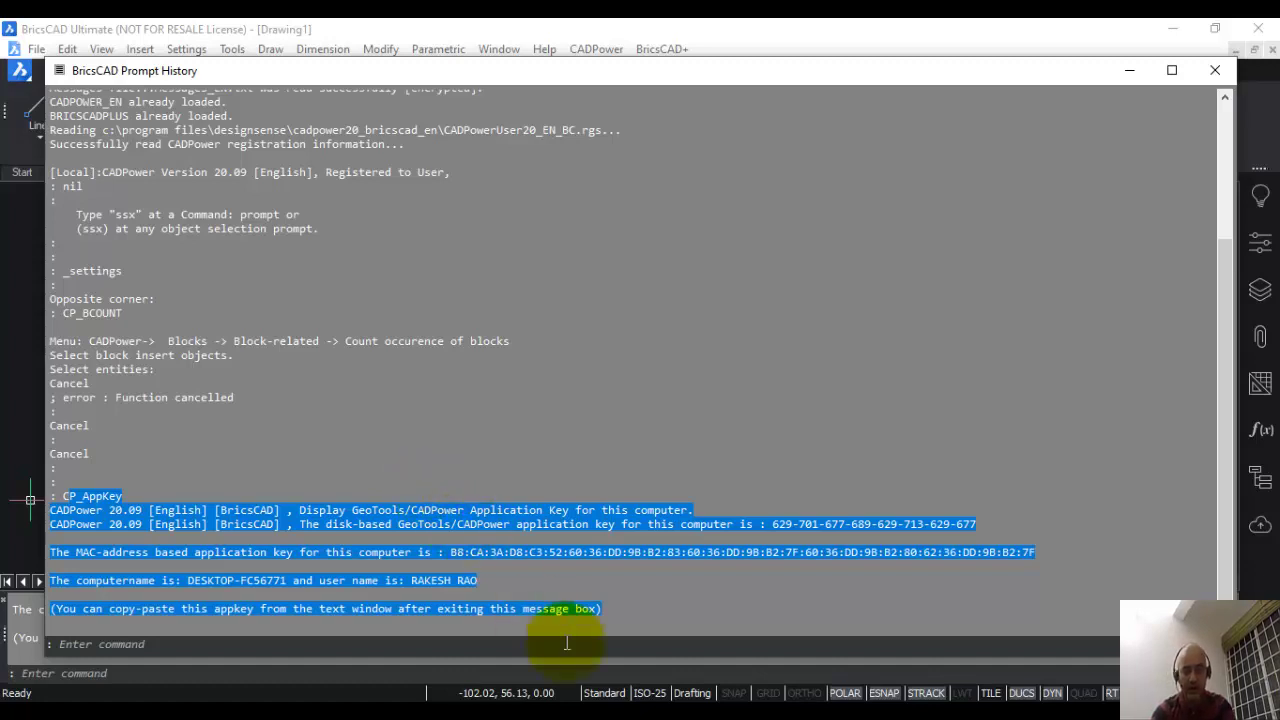
{"action": "key", "text": "F2"}
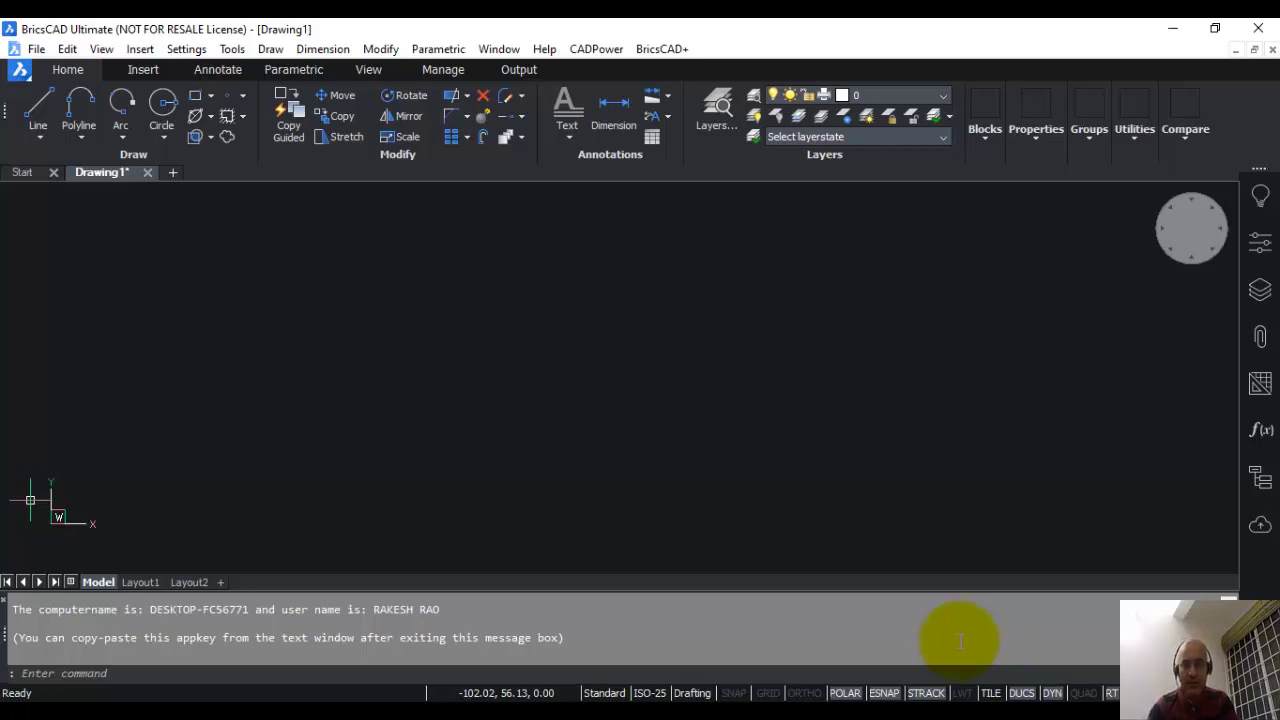
Step: Address the unfinished Outlook message to the recipient's e-mail address
{"action": "left_click", "coordinate": [955, 700]}
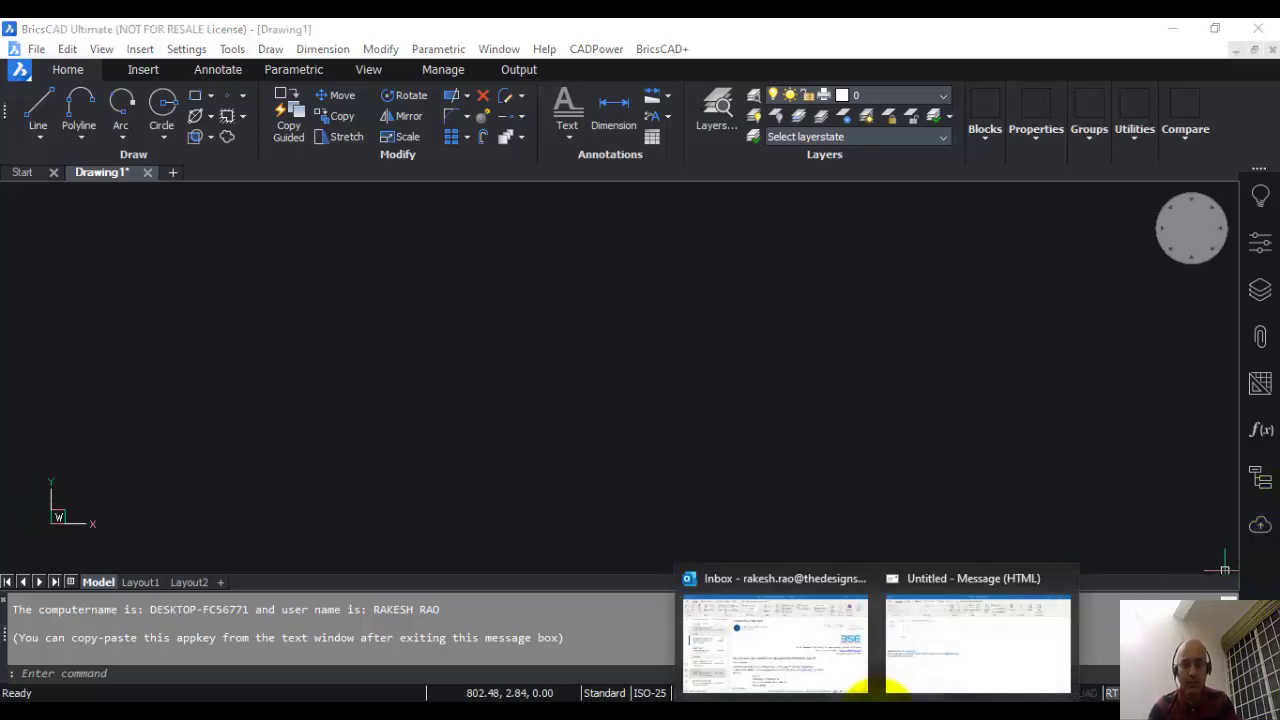
{"action": "left_click", "coordinate": [955, 680]}
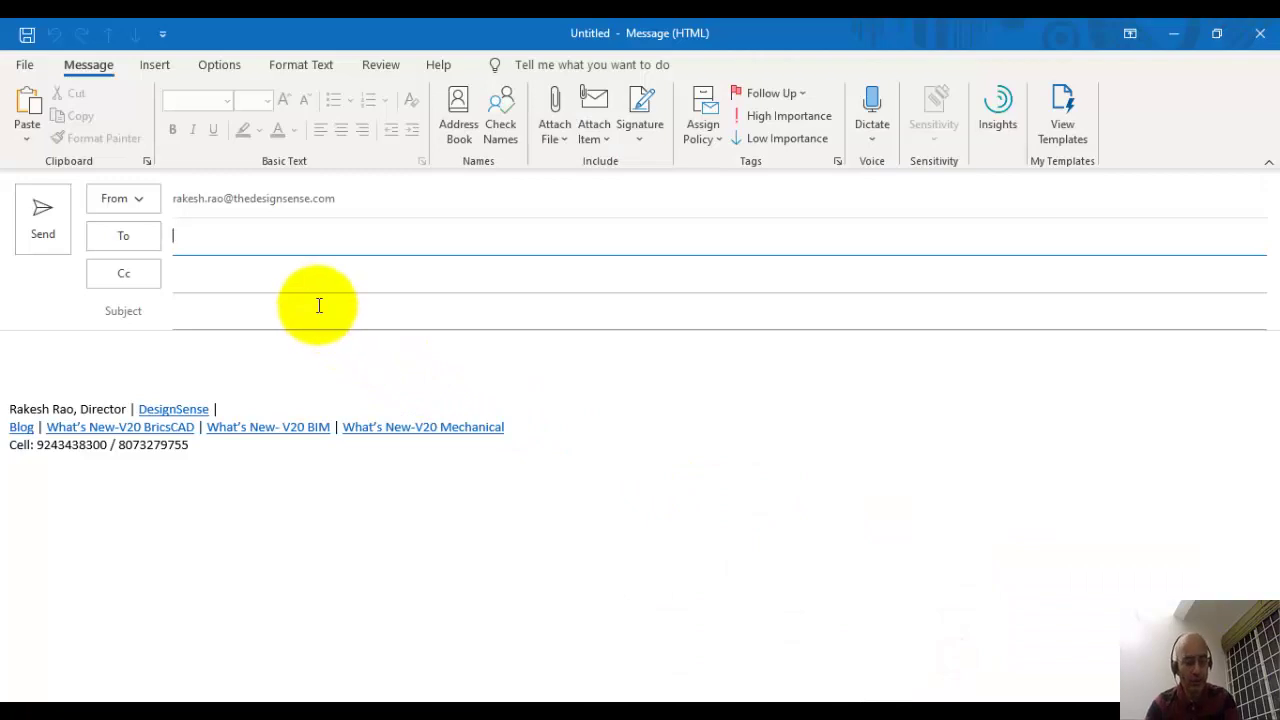
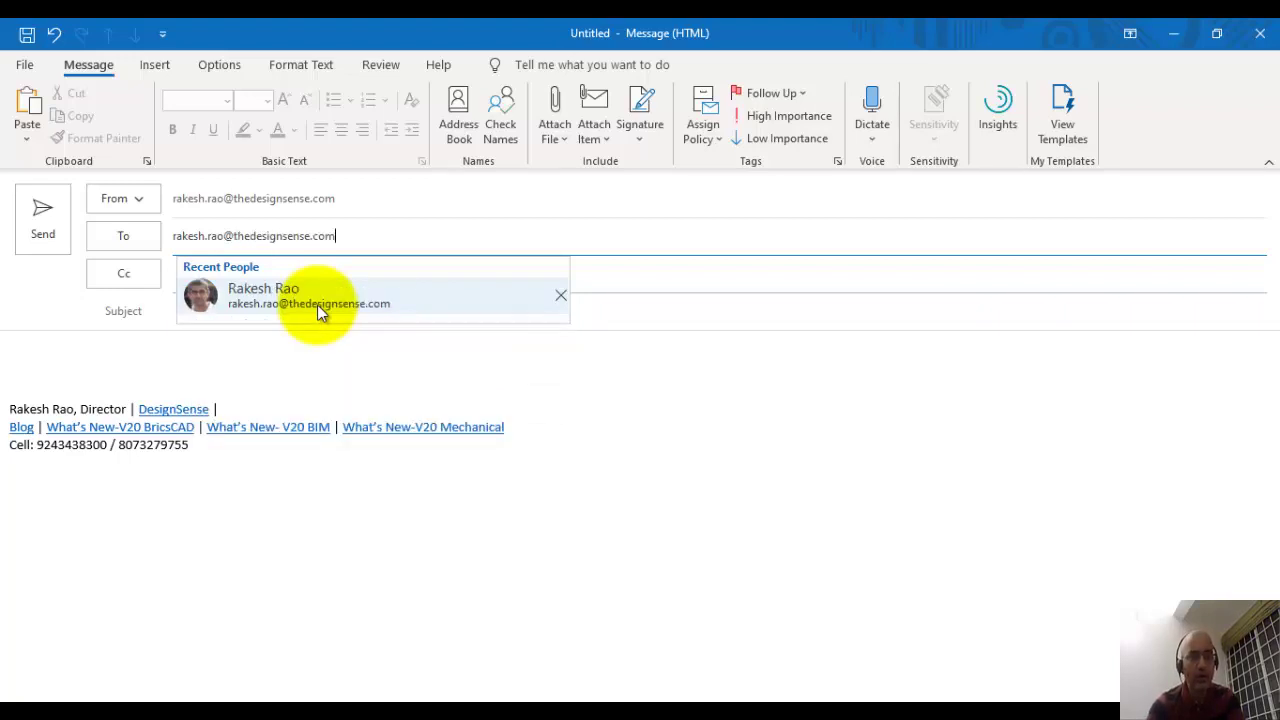
{"action": "left_click", "coordinate": [317, 304]}
{"action": "left_click", "coordinate": [257, 311]}
Step: Give it the subject 'Appkey for CADPower', paste the application key into the body and send it
{"action": "type", "text": "Appkey "}
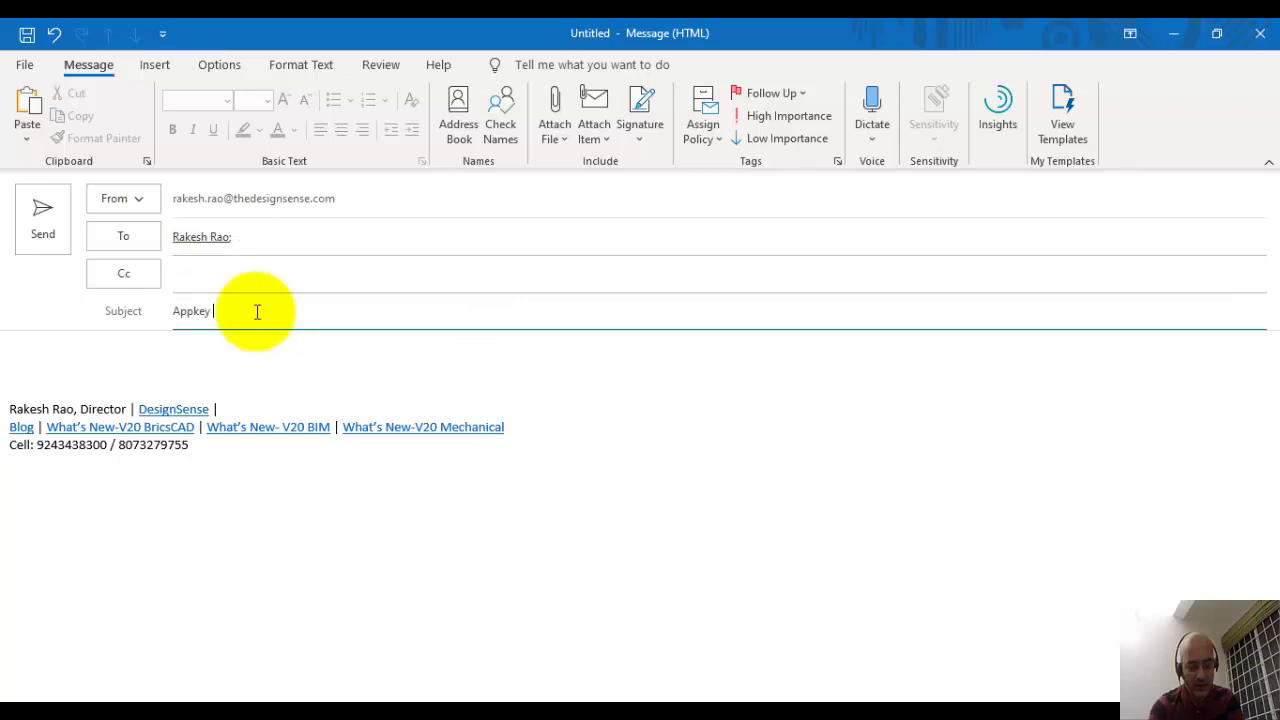
{"action": "type", "text": "for CADPow"}
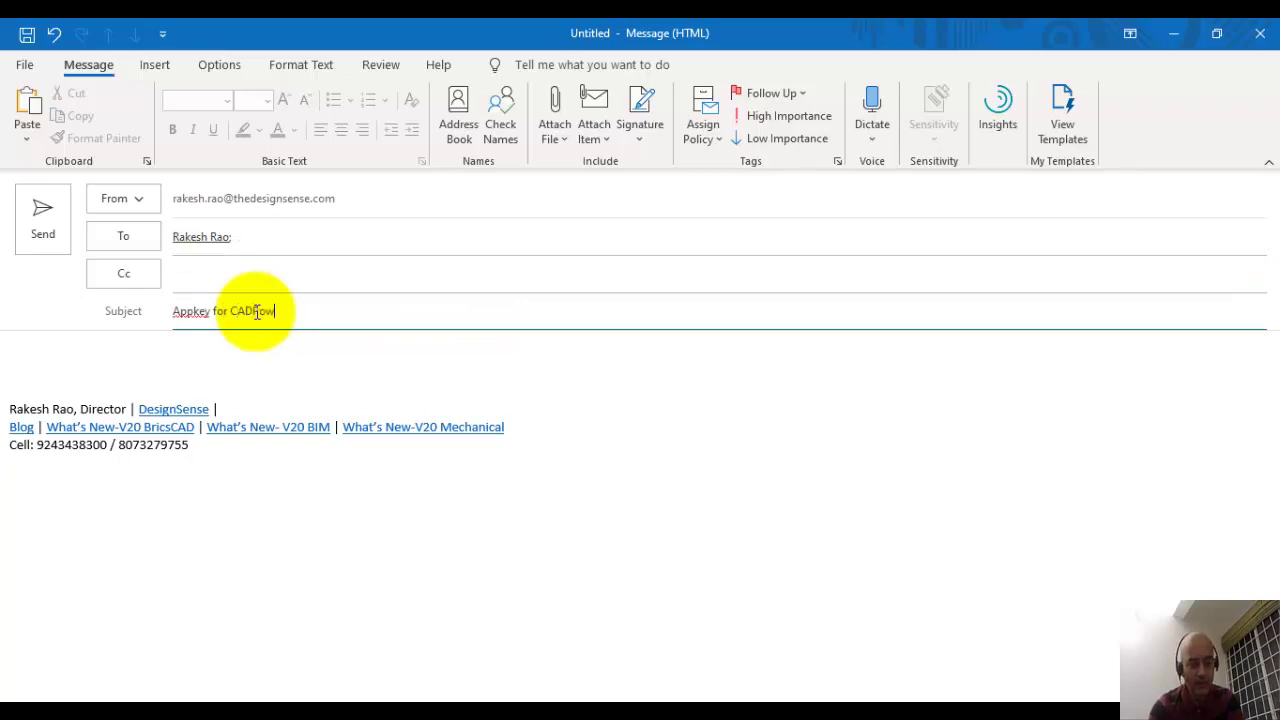
{"action": "type", "text": "er"}
{"action": "left_click", "coordinate": [240, 365]}
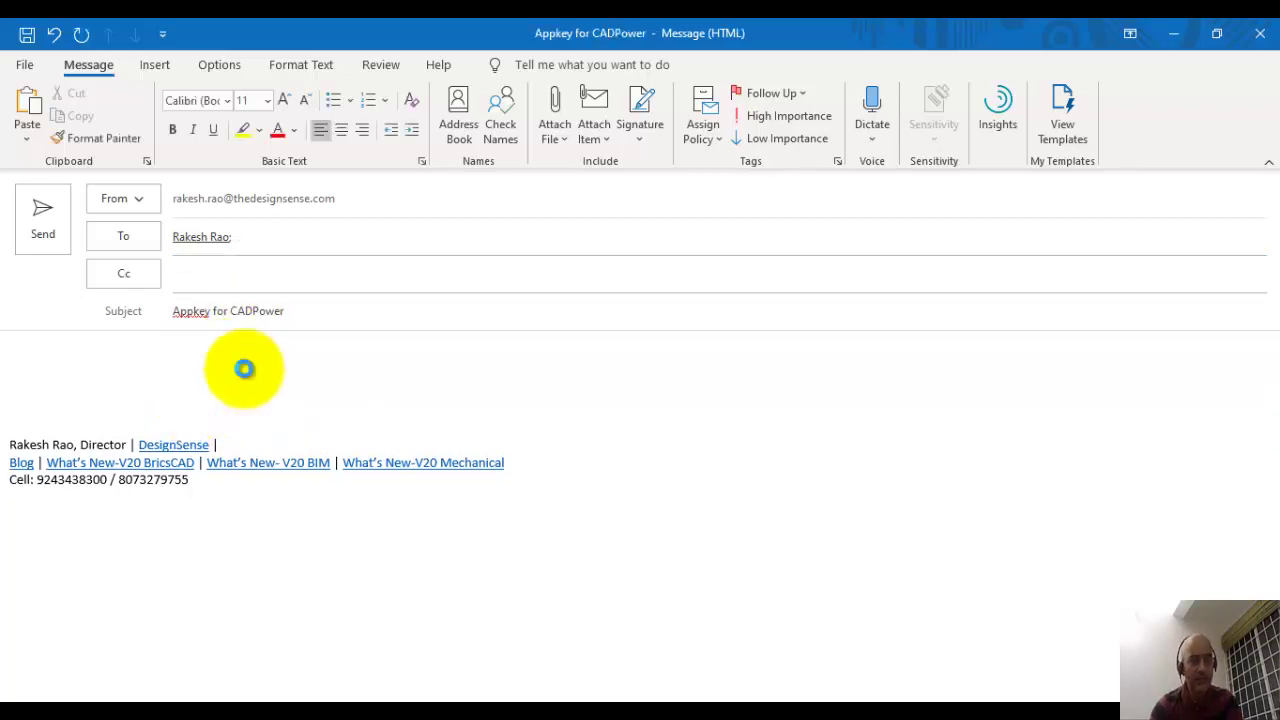
{"action": "key", "text": "ctrl+v"}
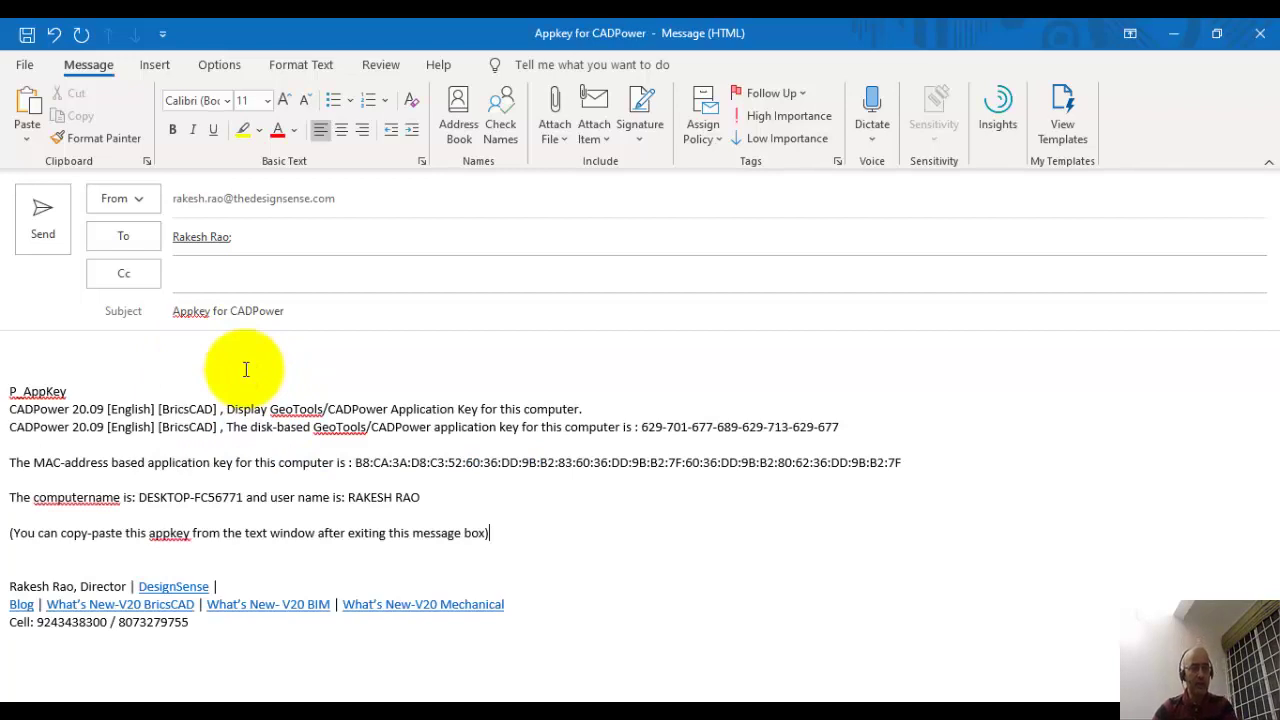
{"action": "left_click", "coordinate": [44, 216]}
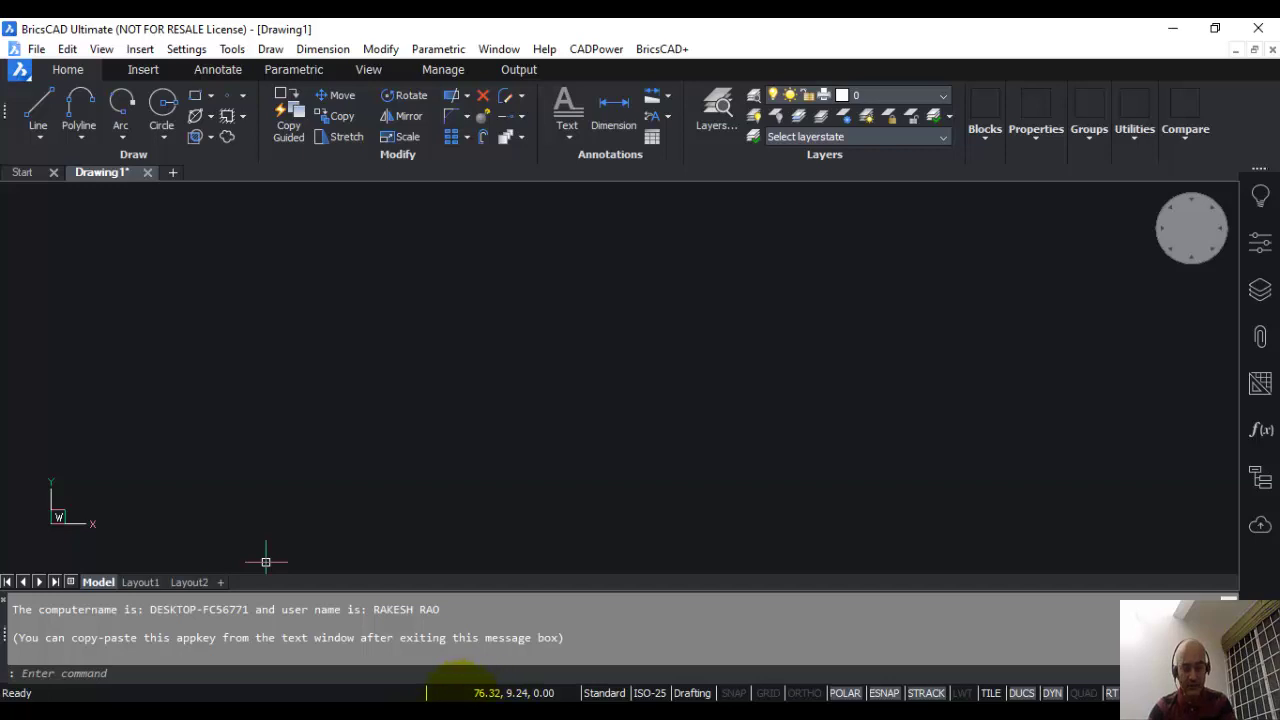
Step: Switch to File Explorer showing CADPowerUser20_EN_BC.RGS on New Volume (F:)
{"action": "key", "text": "alt+Tab"}
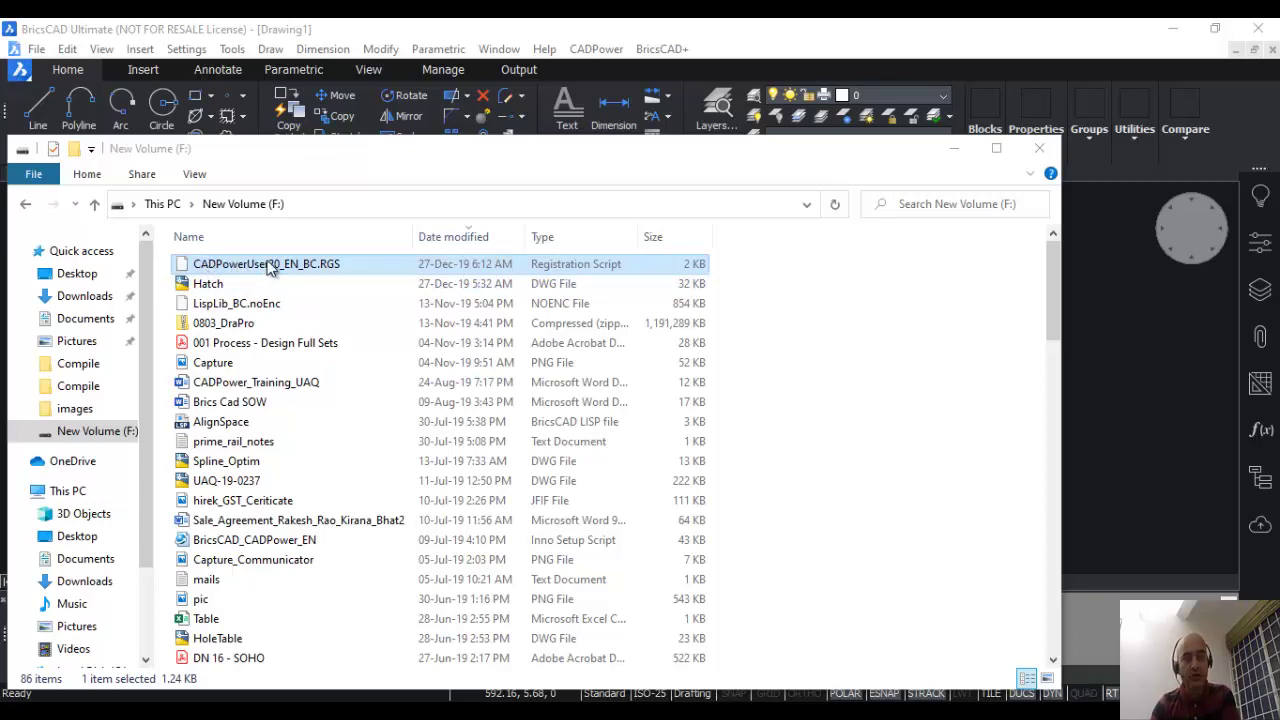
Step: Activate the CADPowerUser20_EN_BC.RGS license through CADPower's Activate License and acknowledge the copy message
{"action": "left_click_drag", "start_coordinate": [330, 150], "coordinate": [588, 88]}
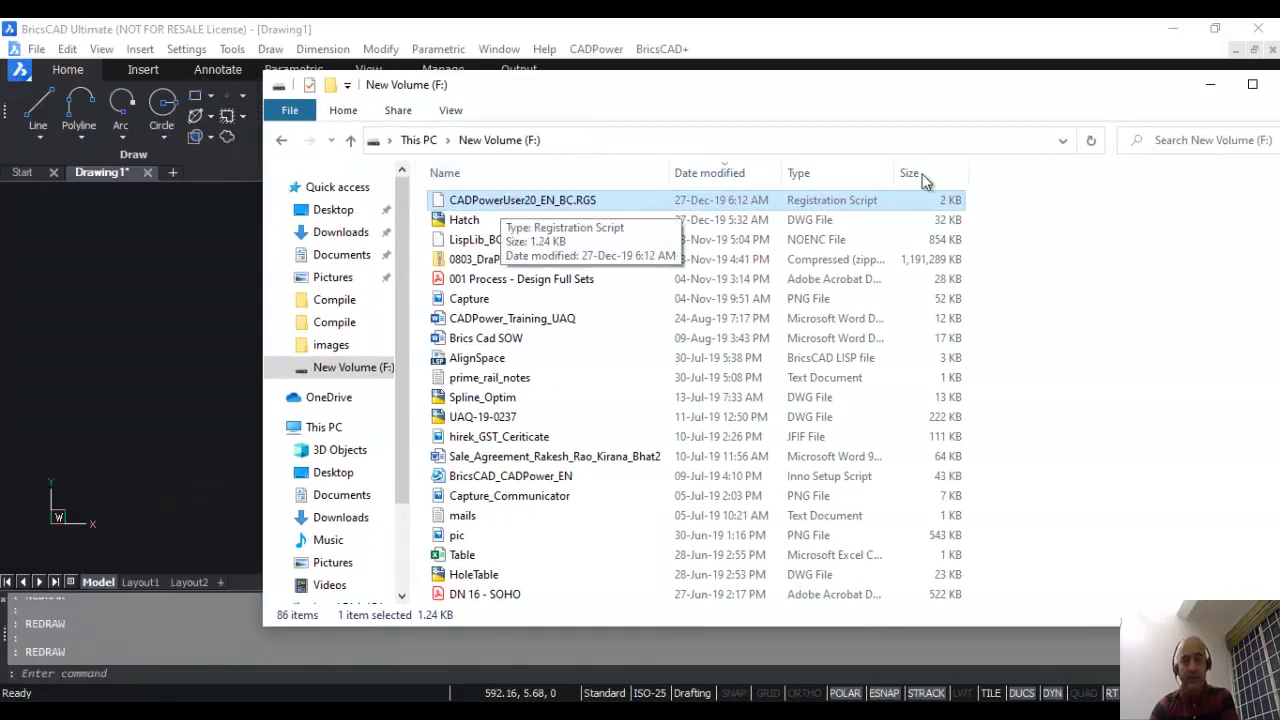
{"action": "left_click", "coordinate": [1234, 58]}
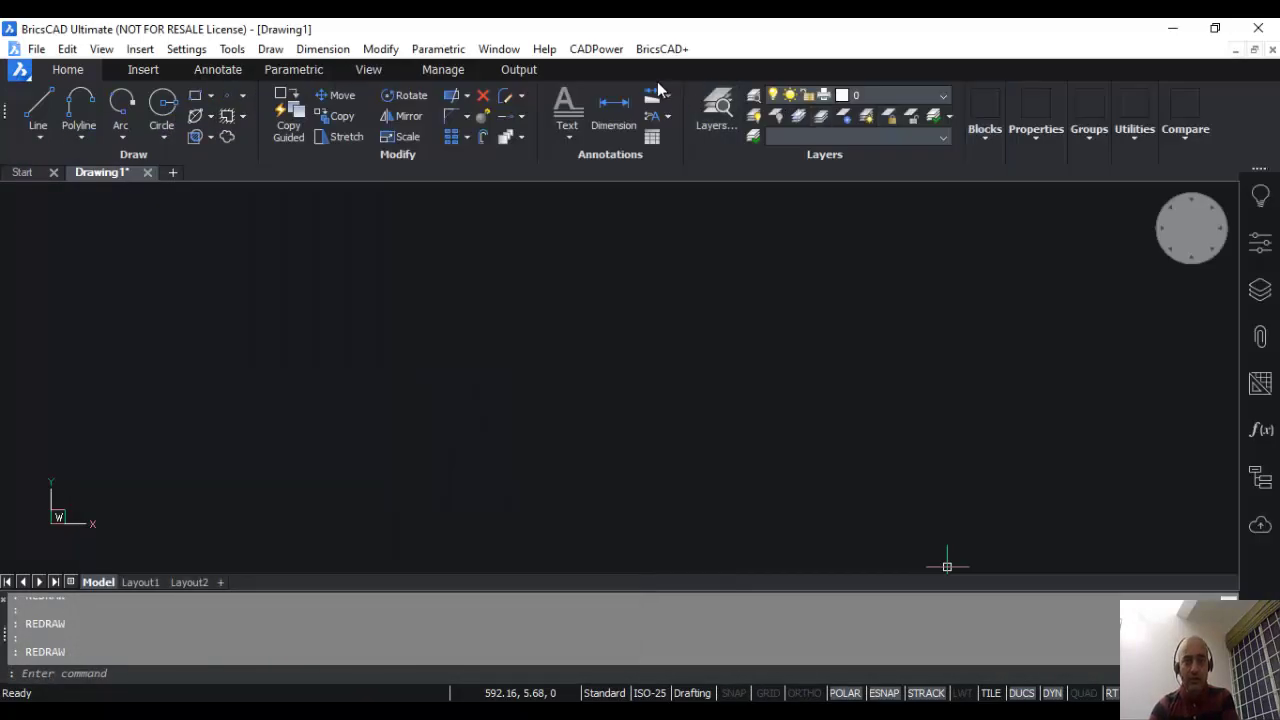
{"action": "left_click", "coordinate": [611, 52]}
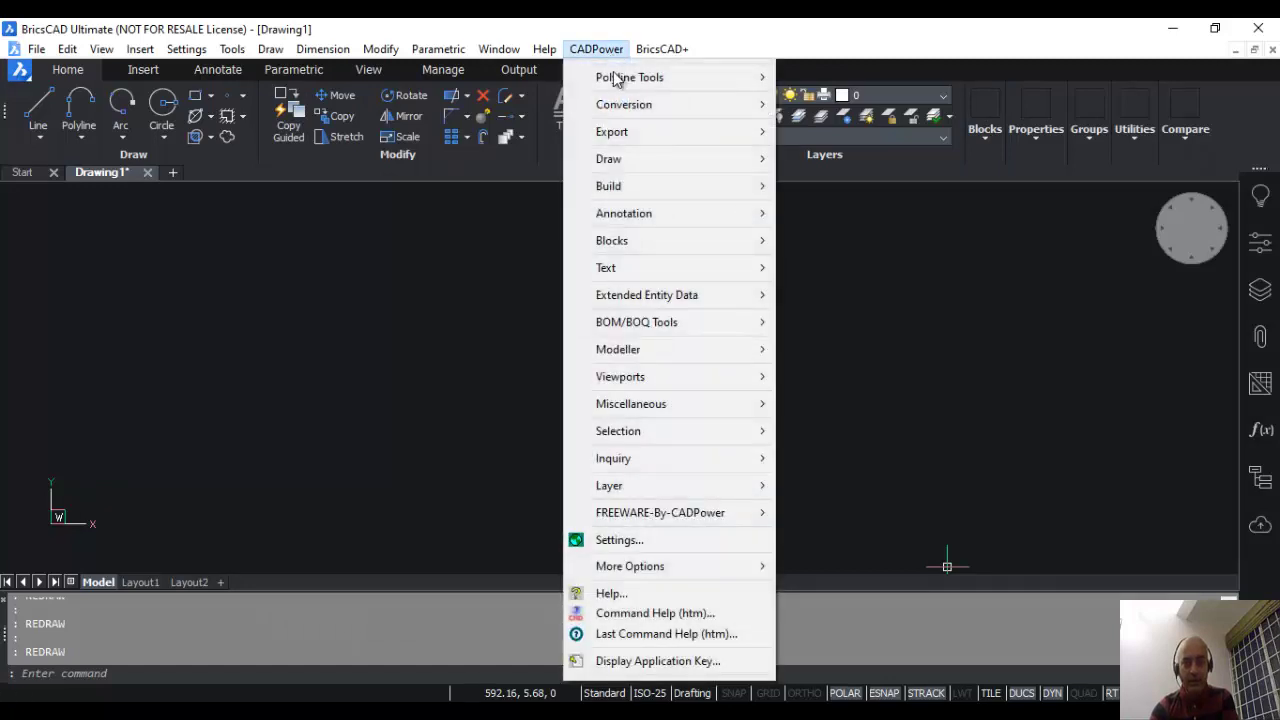
{"action": "mouse_move", "coordinate": [609, 566]}
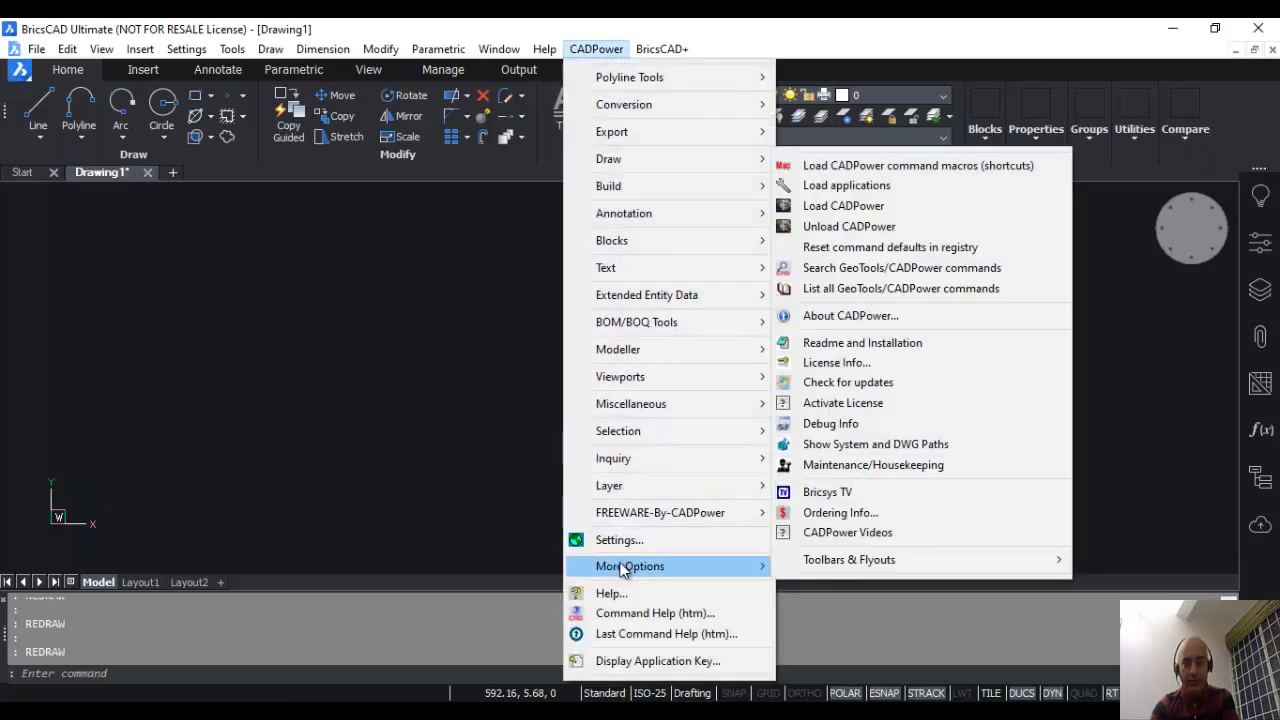
{"action": "left_click", "coordinate": [836, 410]}
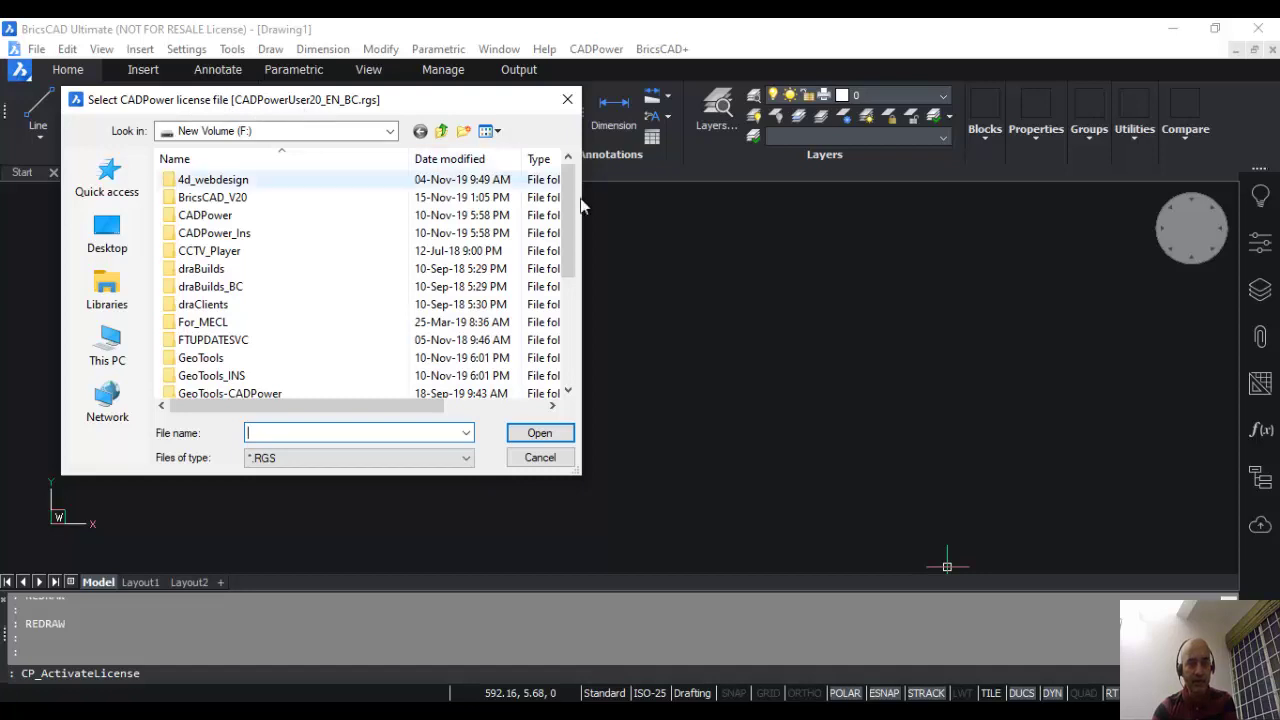
{"action": "left_click_drag", "start_coordinate": [568, 218], "coordinate": [566, 330]}
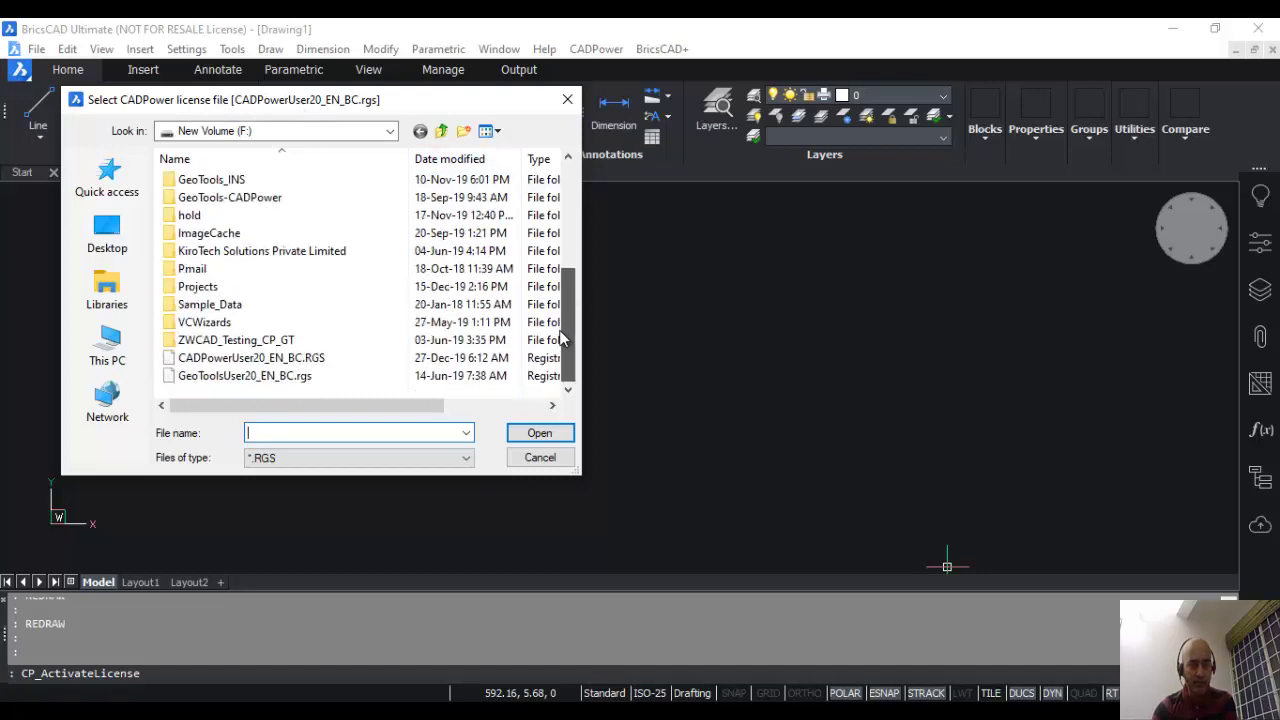
{"action": "double_click", "coordinate": [250, 357]}
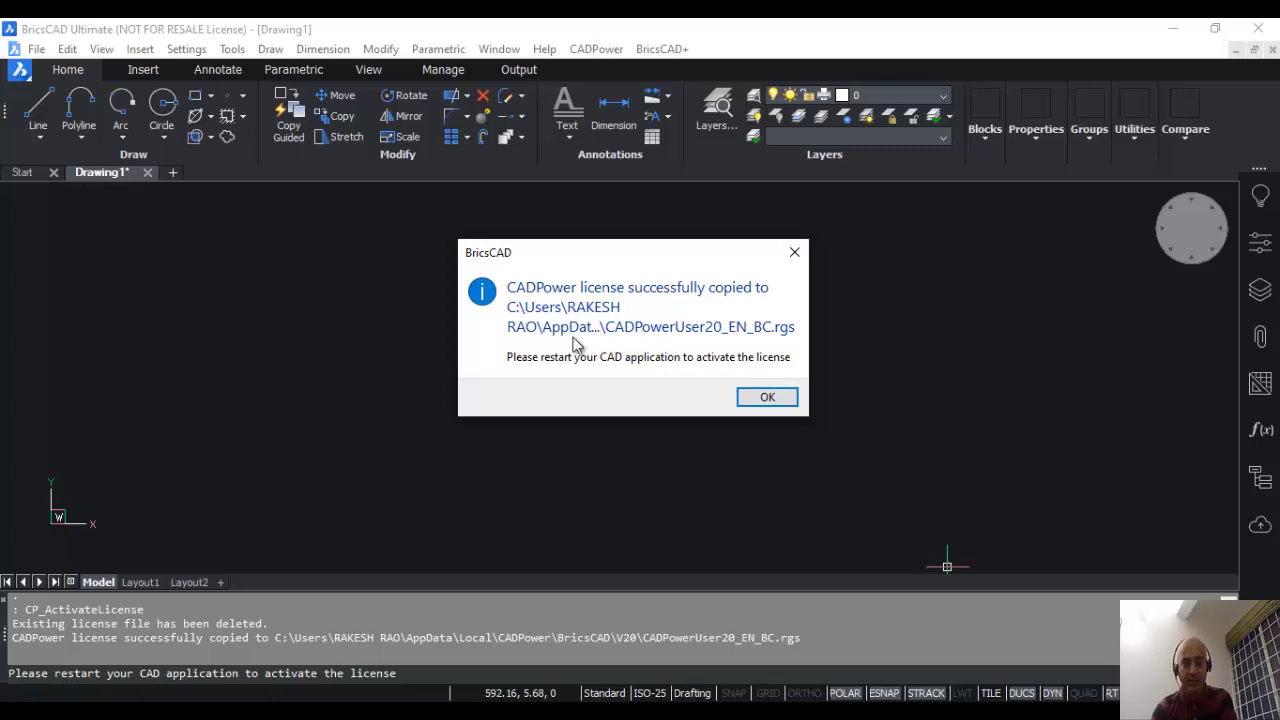
{"action": "left_click", "coordinate": [762, 398]}
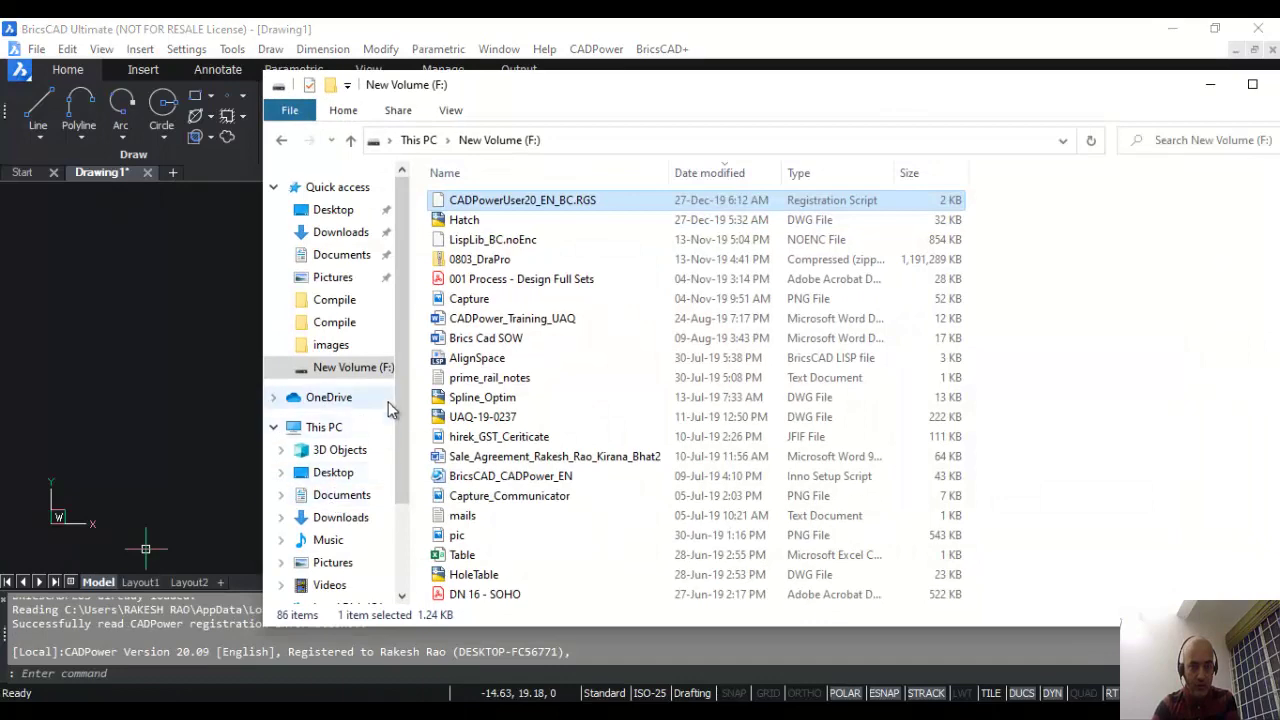
Step: Browse Local Disk (C:) through Users and the user's home folder to AppData
{"action": "scroll", "coordinate": [401, 400], "scroll_direction": "down", "scroll_amount": 2}
{"action": "left_click", "coordinate": [349, 490]}
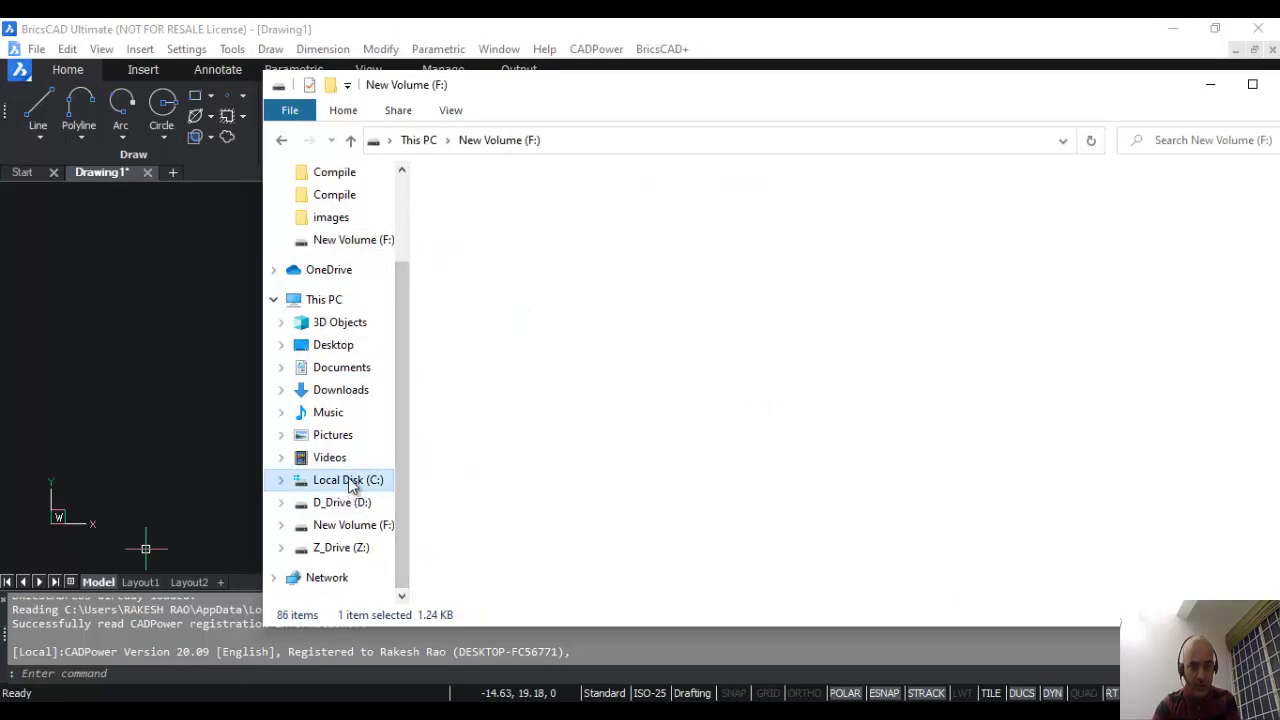
{"action": "left_click", "coordinate": [462, 498]}
{"action": "double_click", "coordinate": [462, 498]}
{"action": "double_click", "coordinate": [470, 239]}
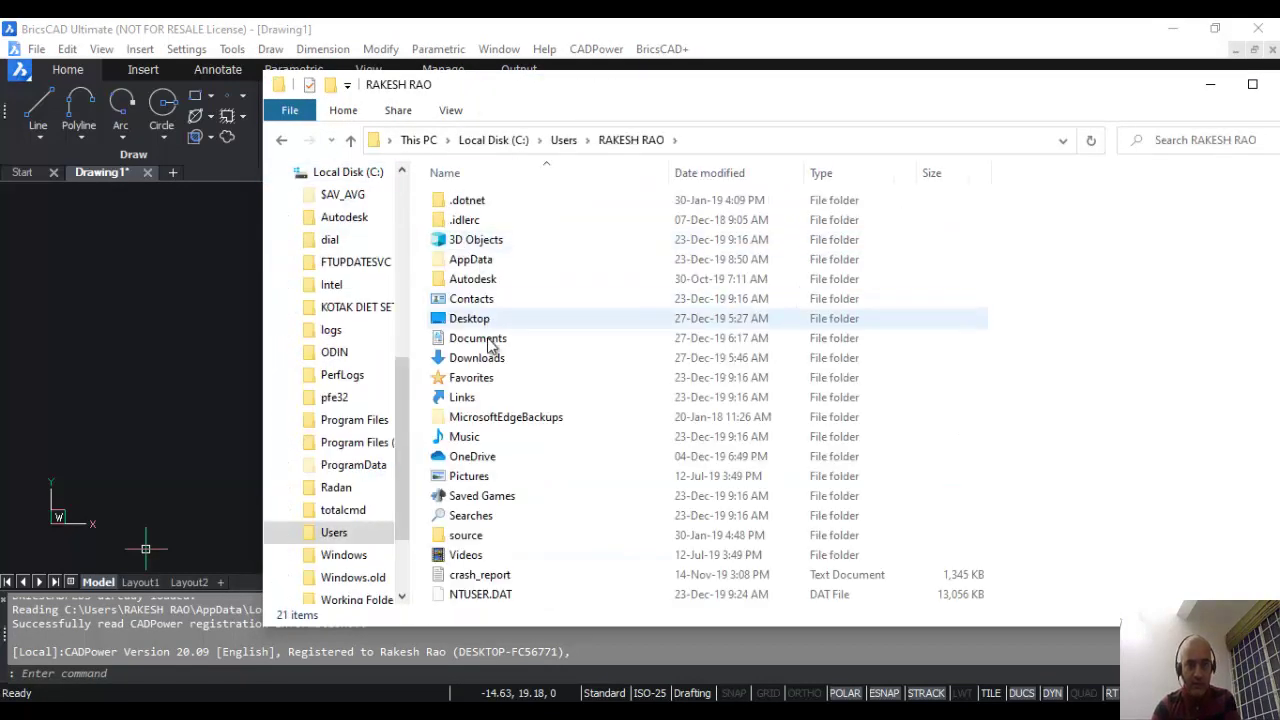
{"action": "double_click", "coordinate": [462, 262]}
Step: Open Local\CADPower\BricsCAD\V20, confirm CADPowerUser20_EN_BC.rgs is there, and leave Explorer
{"action": "double_click", "coordinate": [462, 200]}
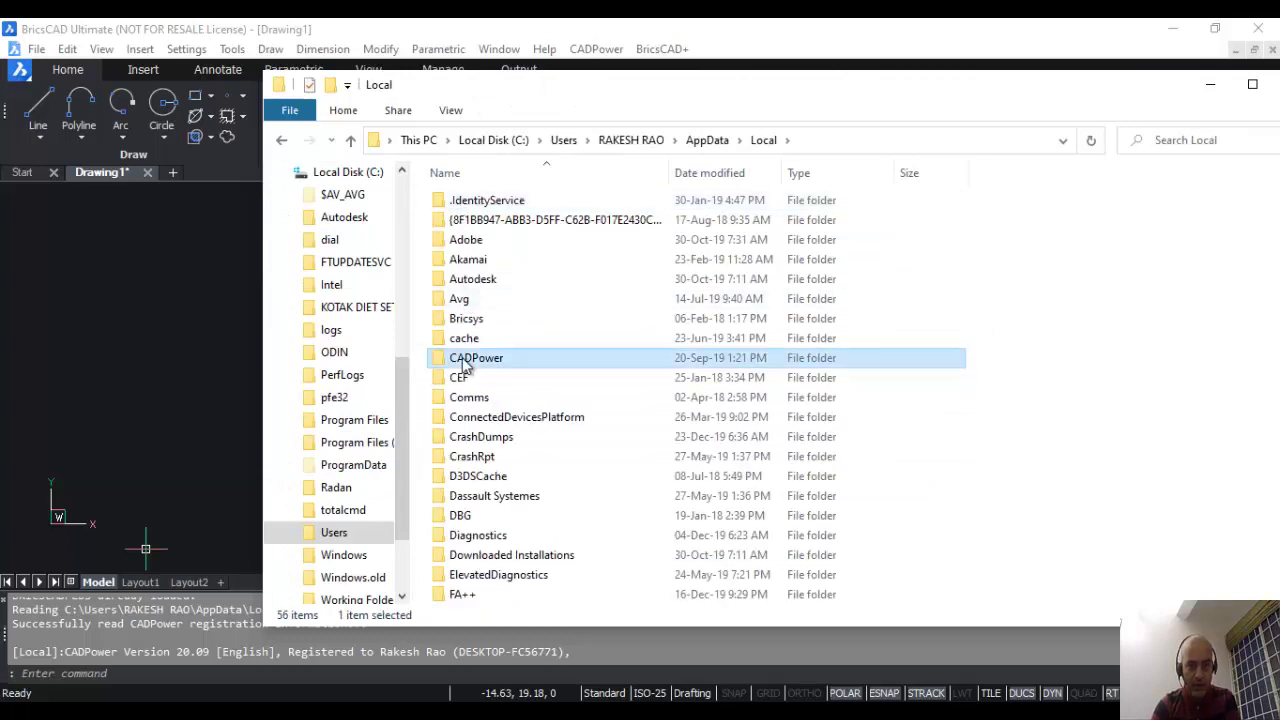
{"action": "double_click", "coordinate": [468, 357]}
{"action": "double_click", "coordinate": [470, 220]}
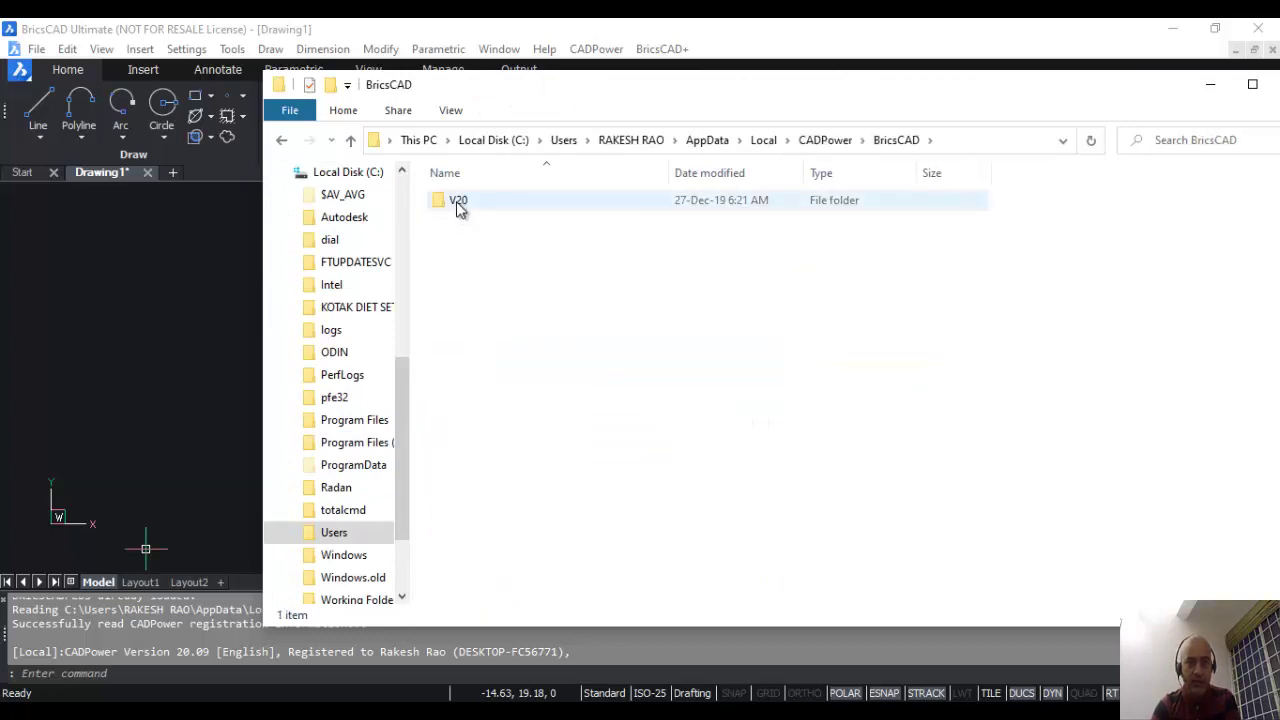
{"action": "double_click", "coordinate": [457, 202]}
{"action": "left_click", "coordinate": [473, 299]}
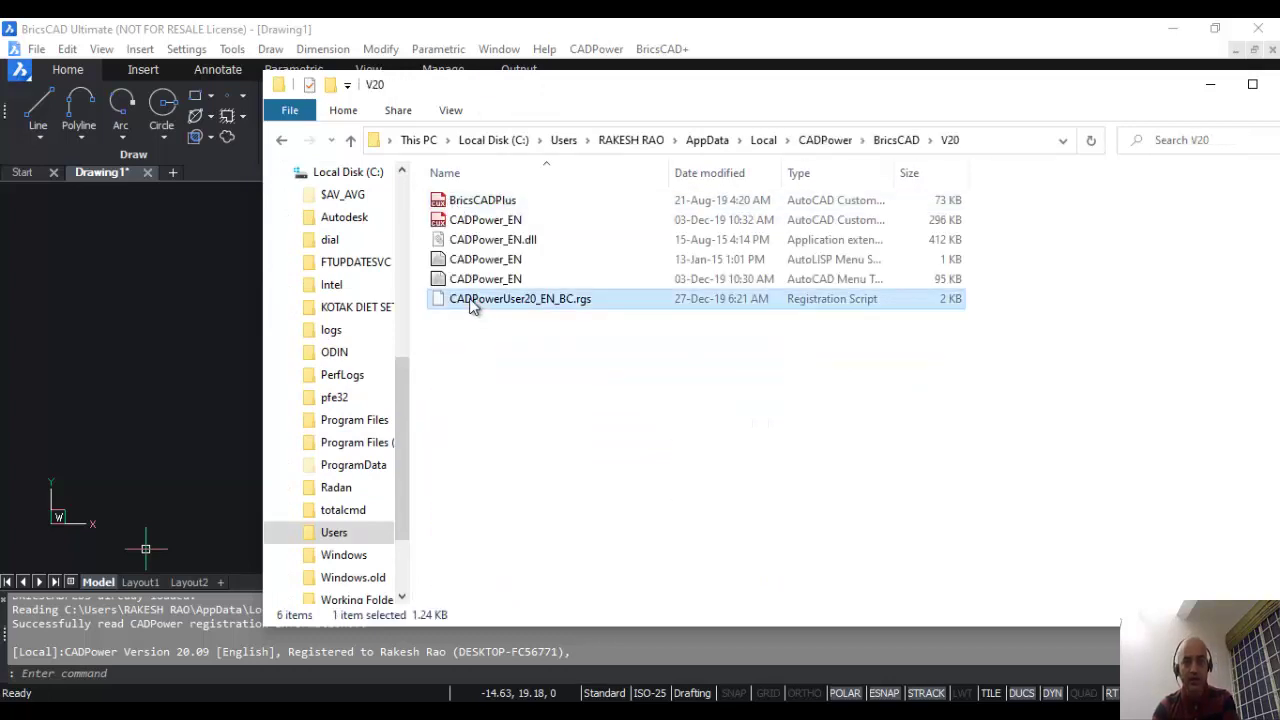
{"action": "key", "text": "alt+Tab"}
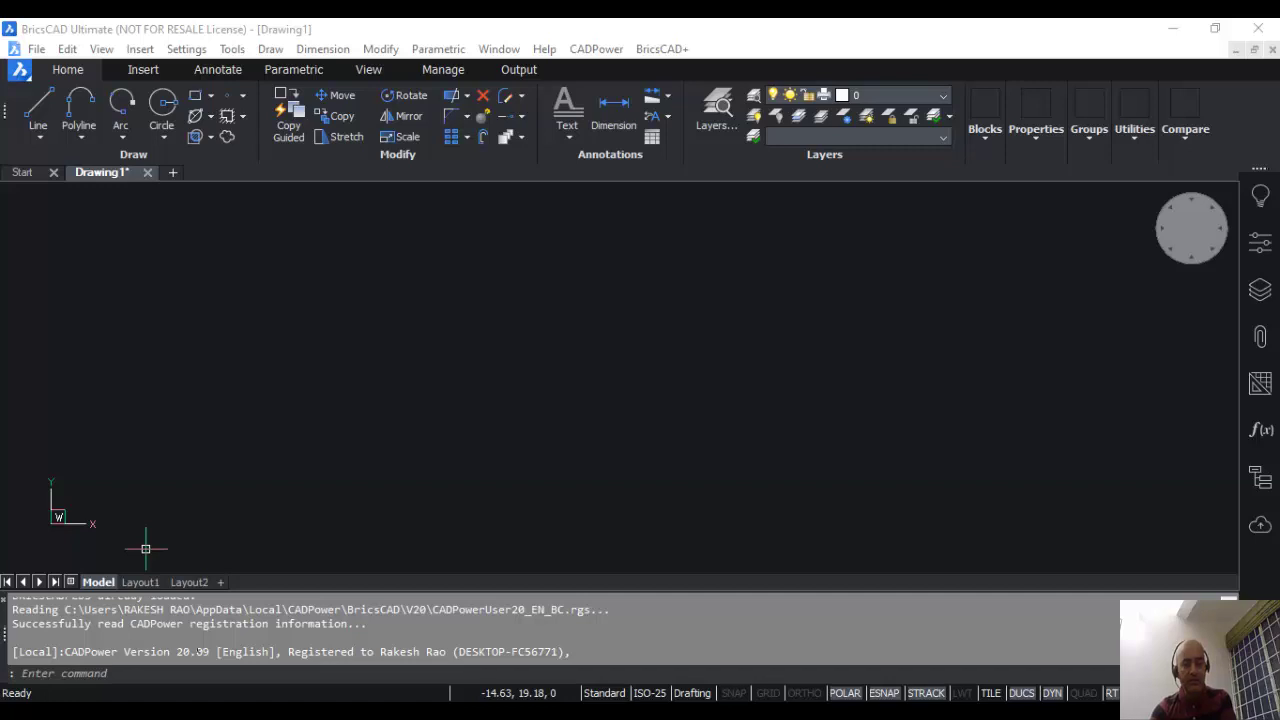
Step: Show CADPower's License Info dialog with the CommercialUser license for BricsCAD
{"action": "left_click", "coordinate": [381, 651]}
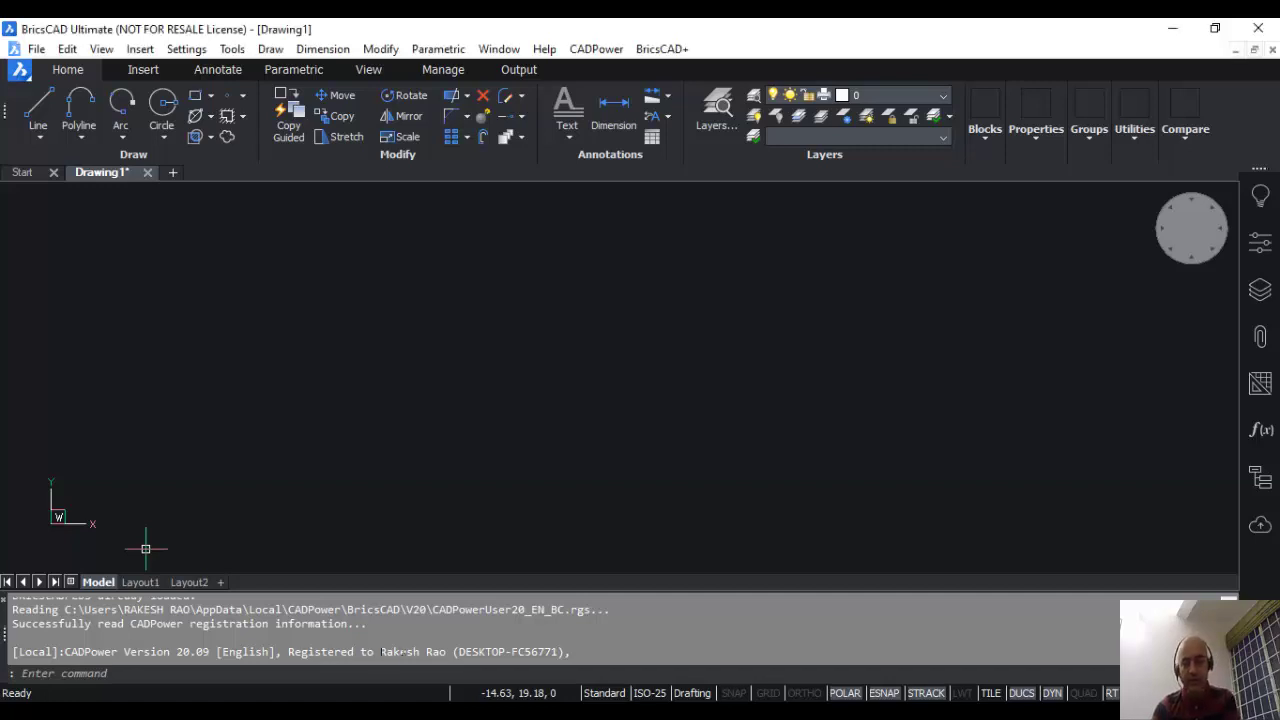
{"action": "left_click_drag", "start_coordinate": [381, 651], "coordinate": [415, 651]}
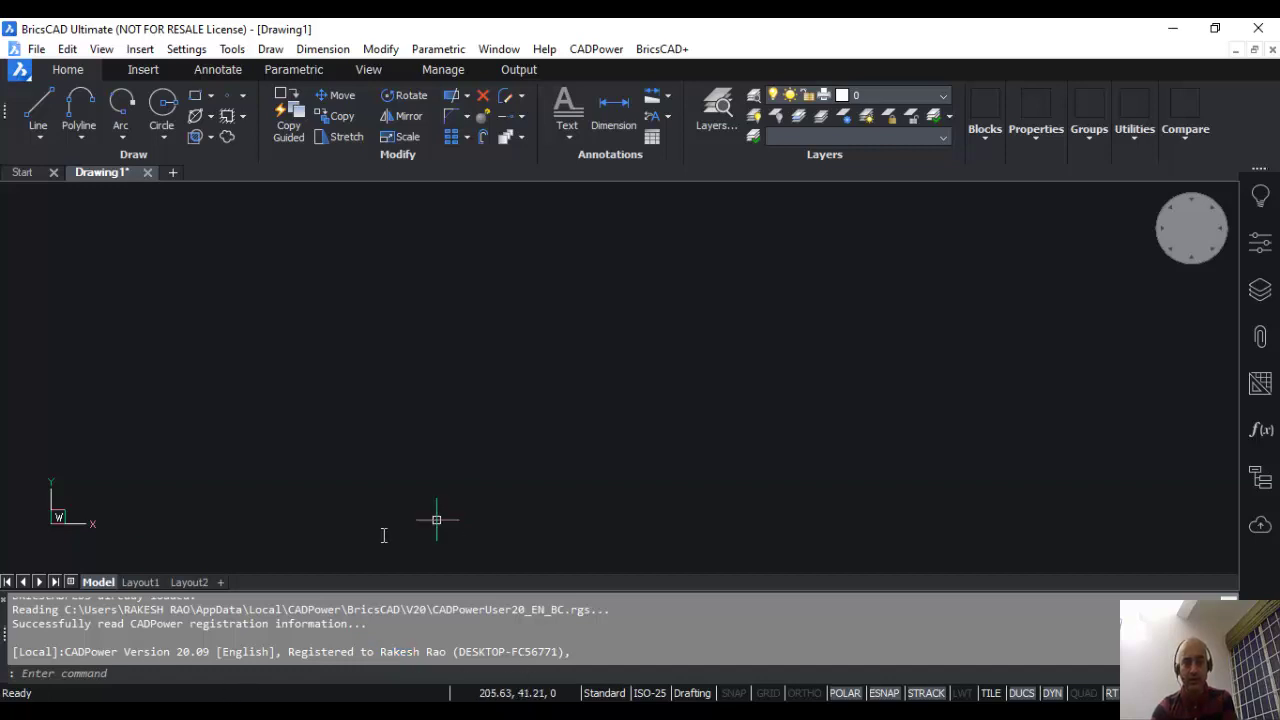
{"action": "left_click", "coordinate": [596, 49]}
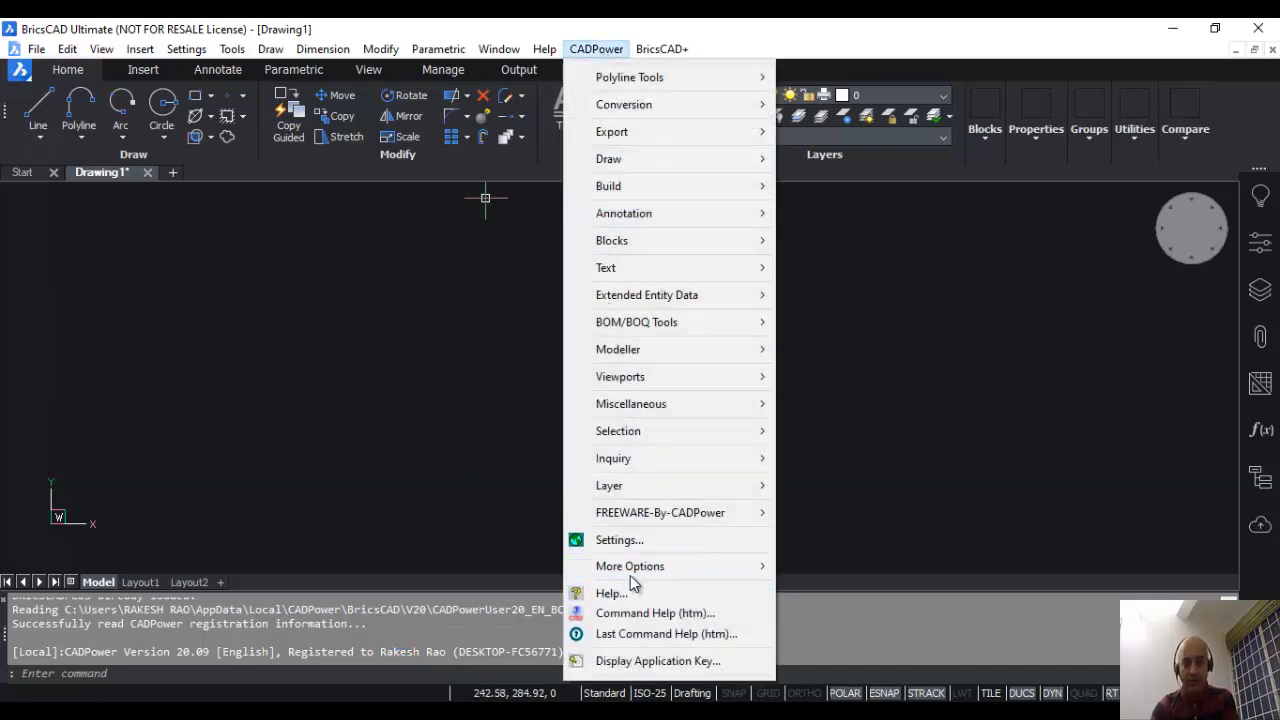
{"action": "mouse_move", "coordinate": [630, 575]}
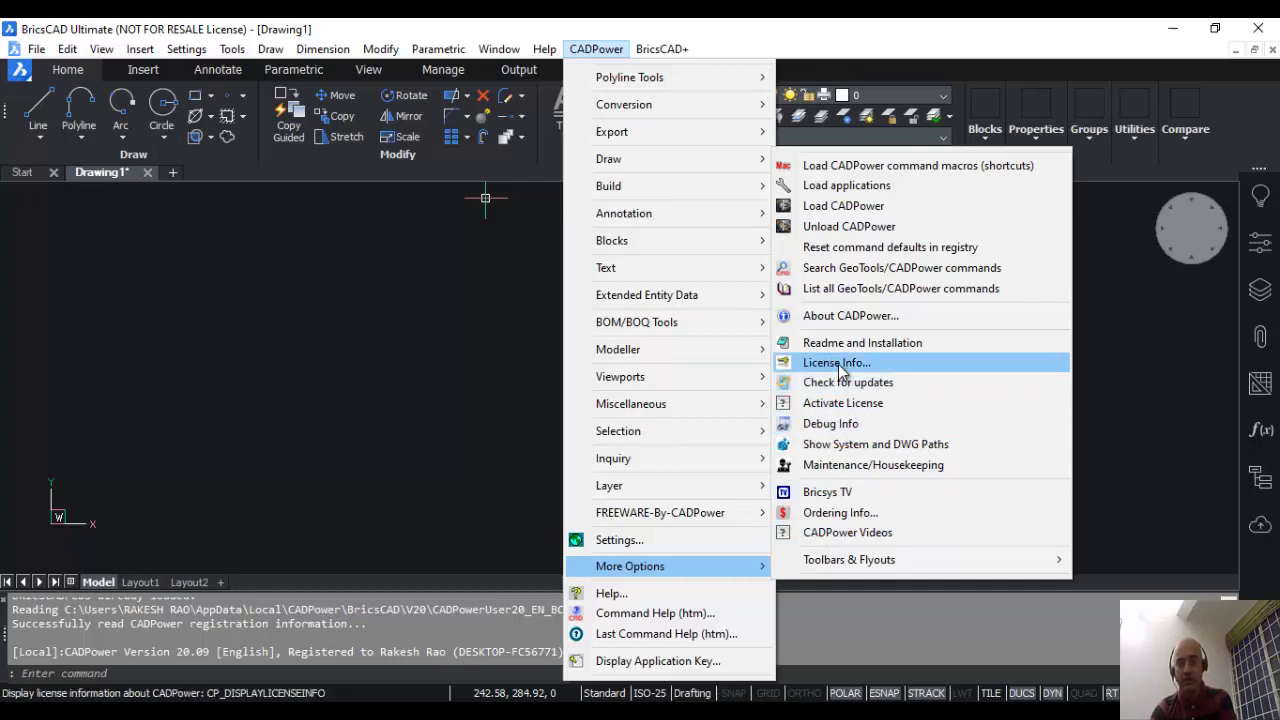
{"action": "left_click", "coordinate": [839, 367]}
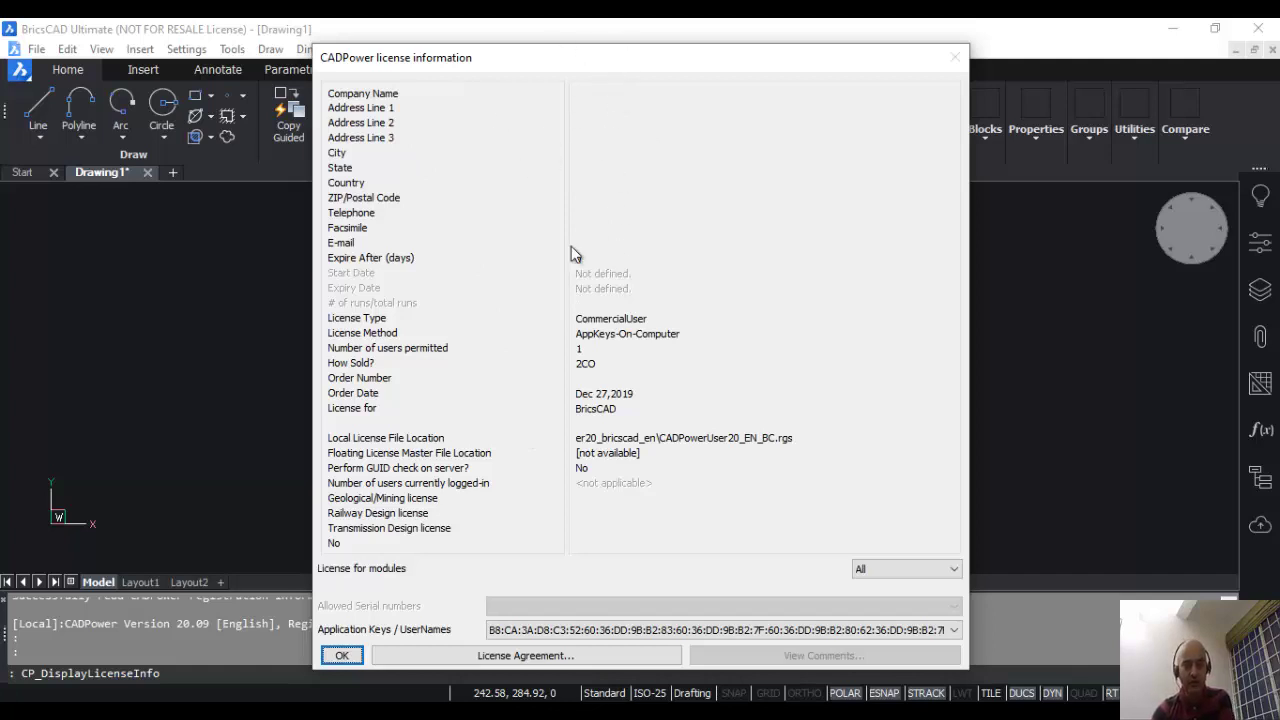
Step: Expand and collapse the Application Keys / UserNames list to check the key entry
{"action": "left_click", "coordinate": [555, 631]}
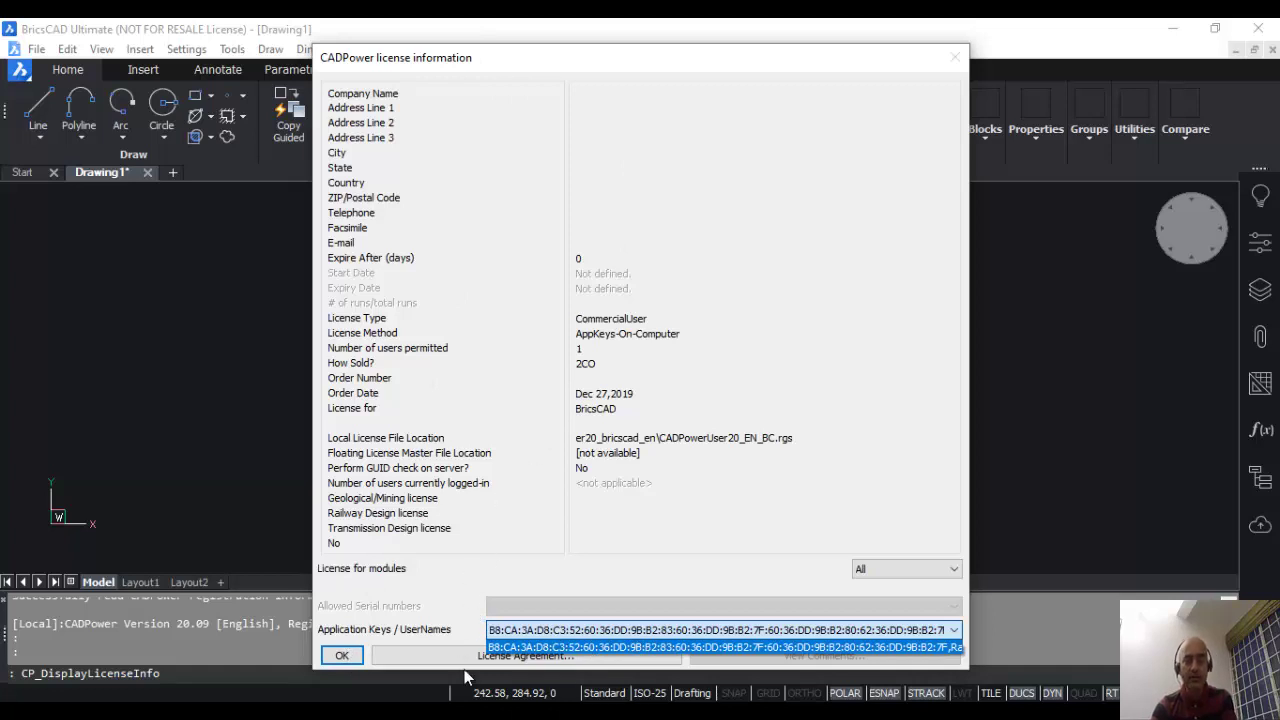
{"action": "left_click", "coordinate": [577, 648]}
{"action": "left_click", "coordinate": [341, 655]}
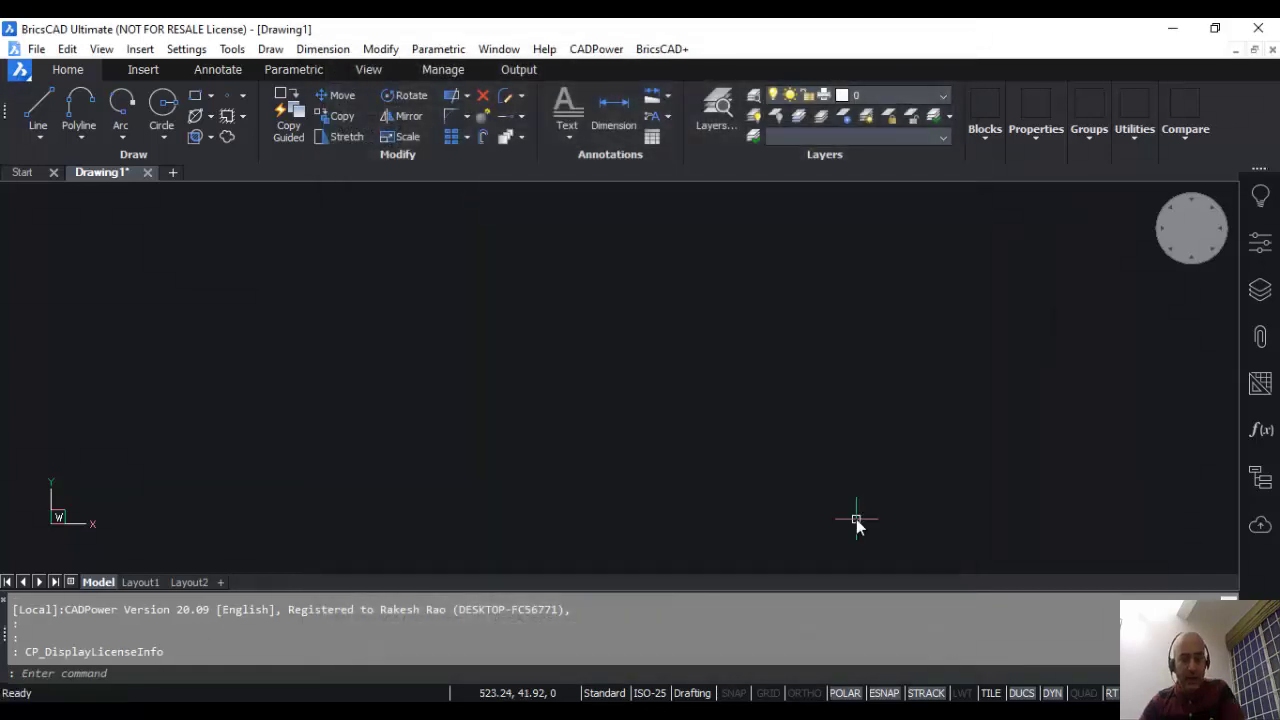